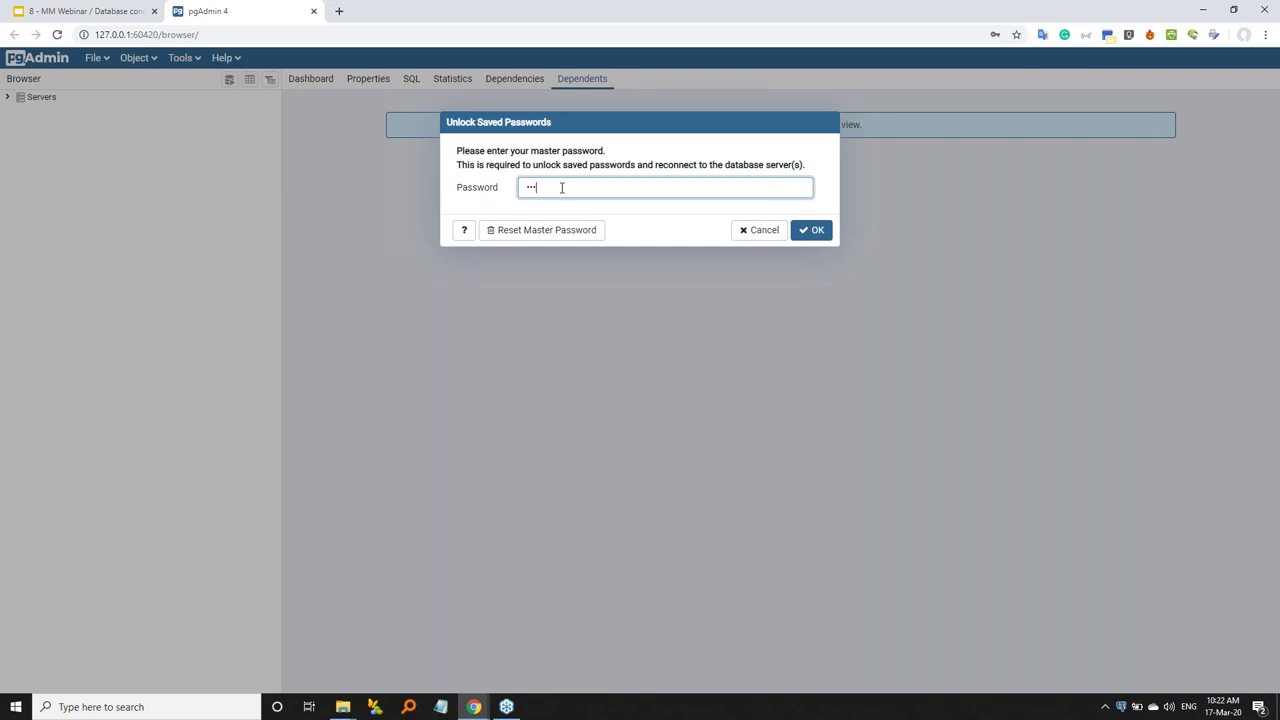
# Step: Unlock the saved passwords with the master password, expand the server tree and dismiss the browser's offer to save the password
pyautogui.click(808, 232)
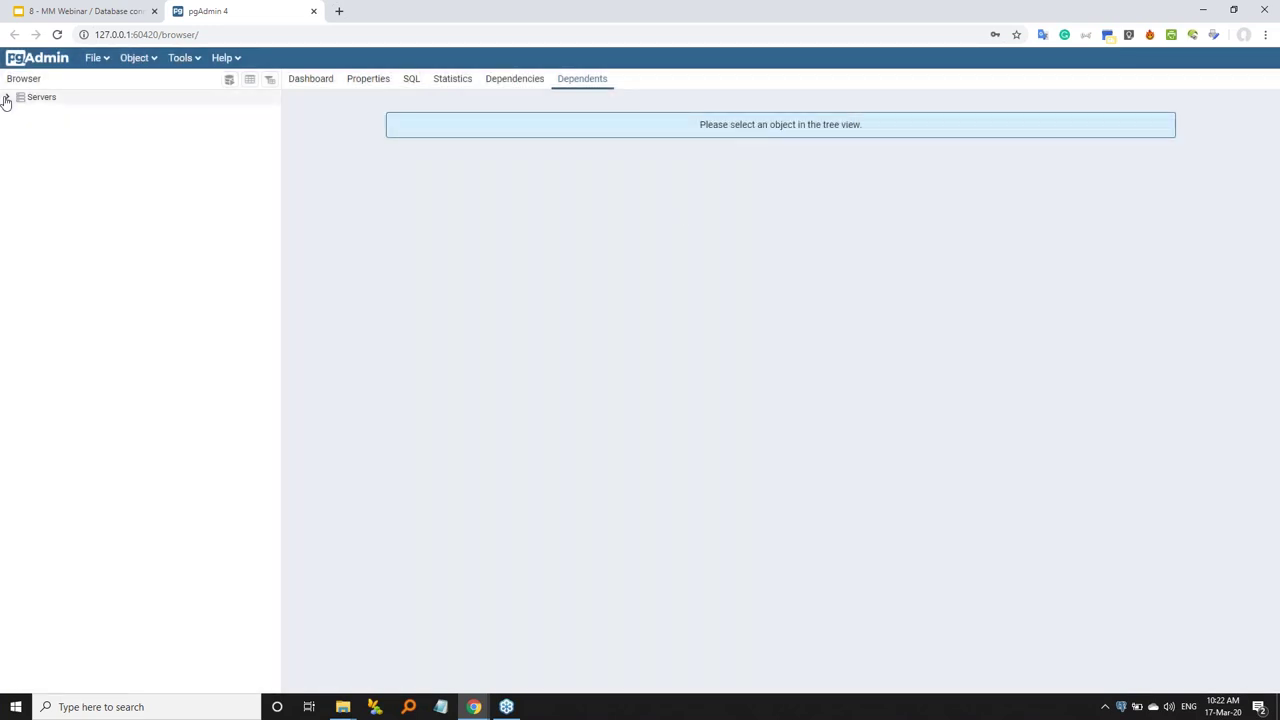
pyautogui.click(7, 97)
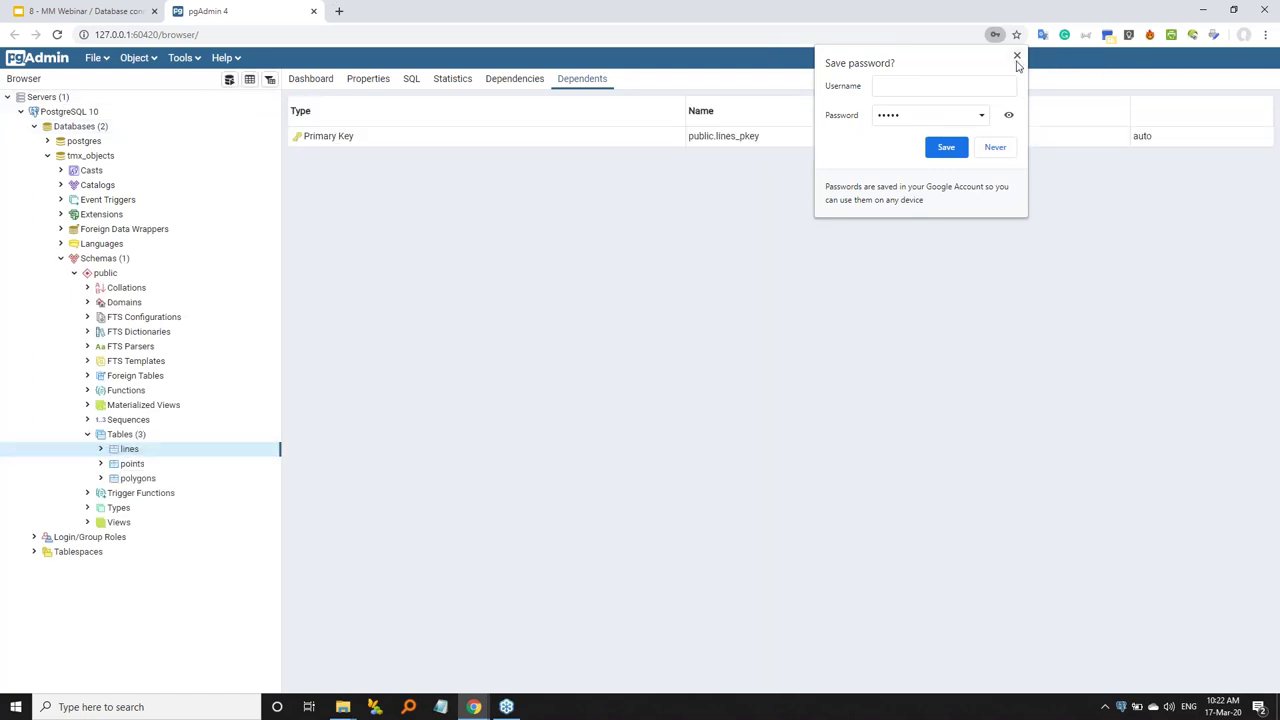
pyautogui.click(1017, 55)
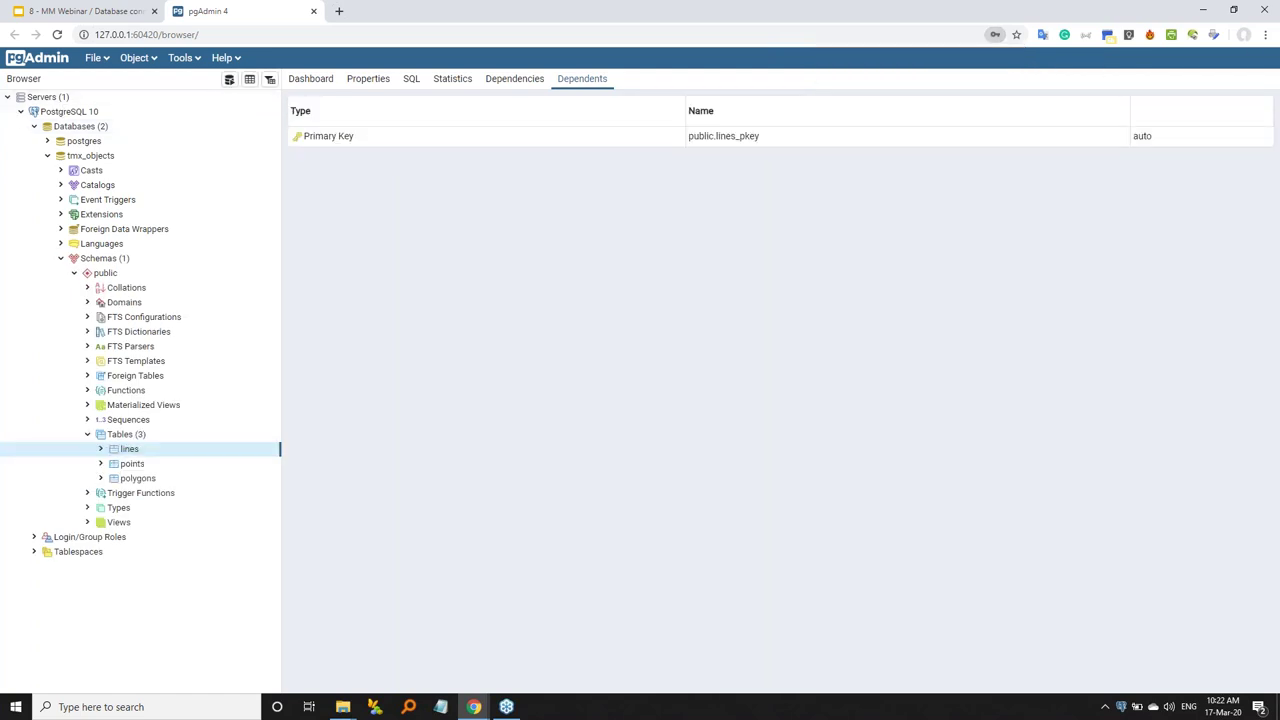
# Step: Collapse and re-expand the tmx_objects database to examine its schema and tables
pyautogui.click(47, 157)
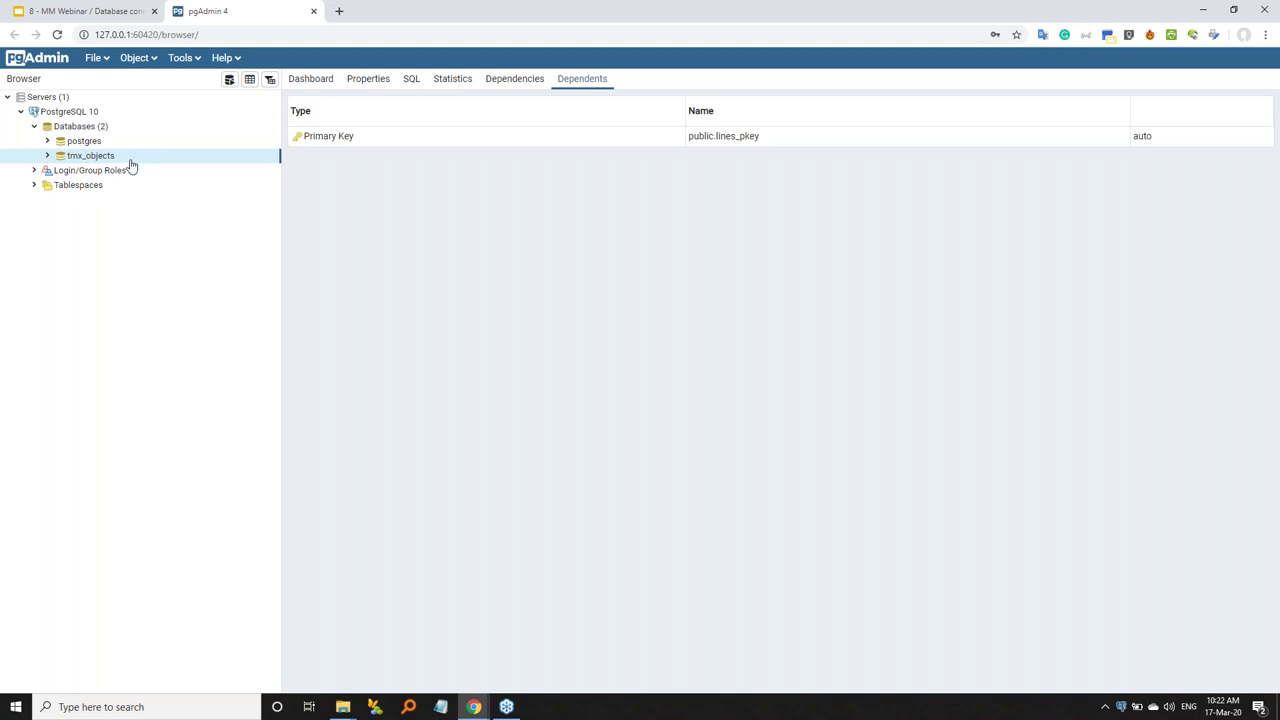
pyautogui.click(47, 156)
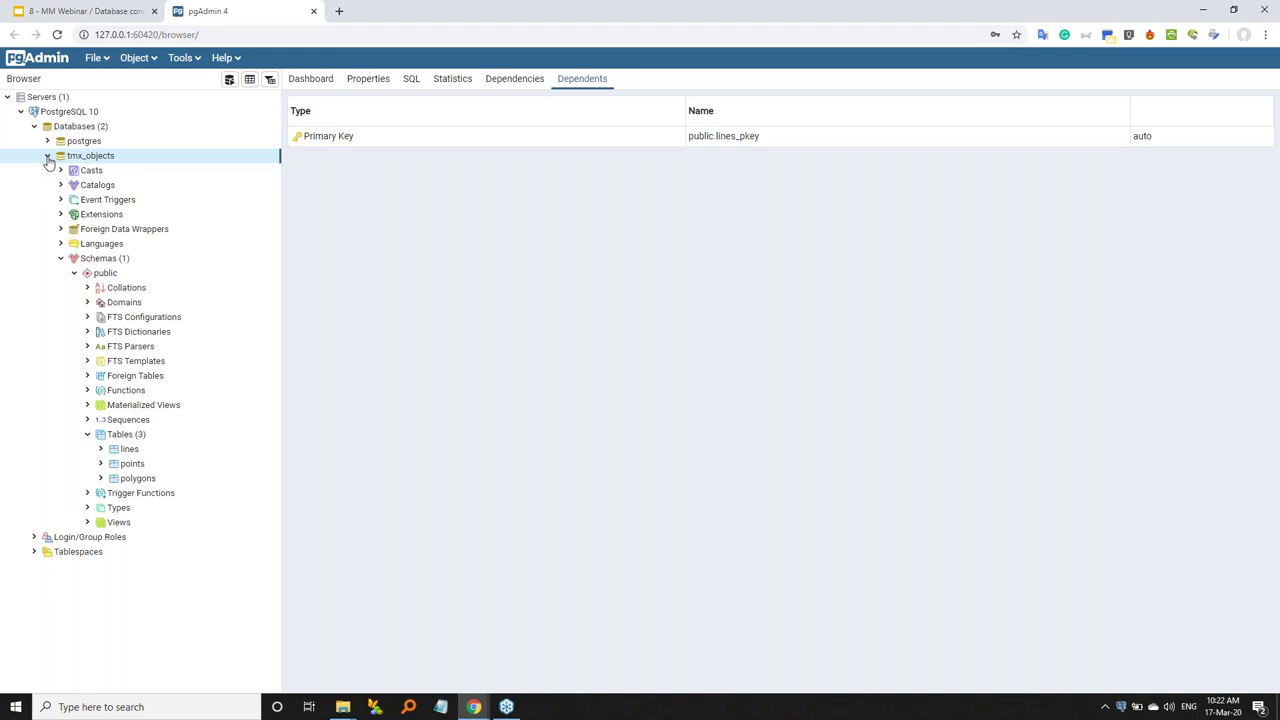
pyautogui.click(47, 156)
pyautogui.click(47, 156)
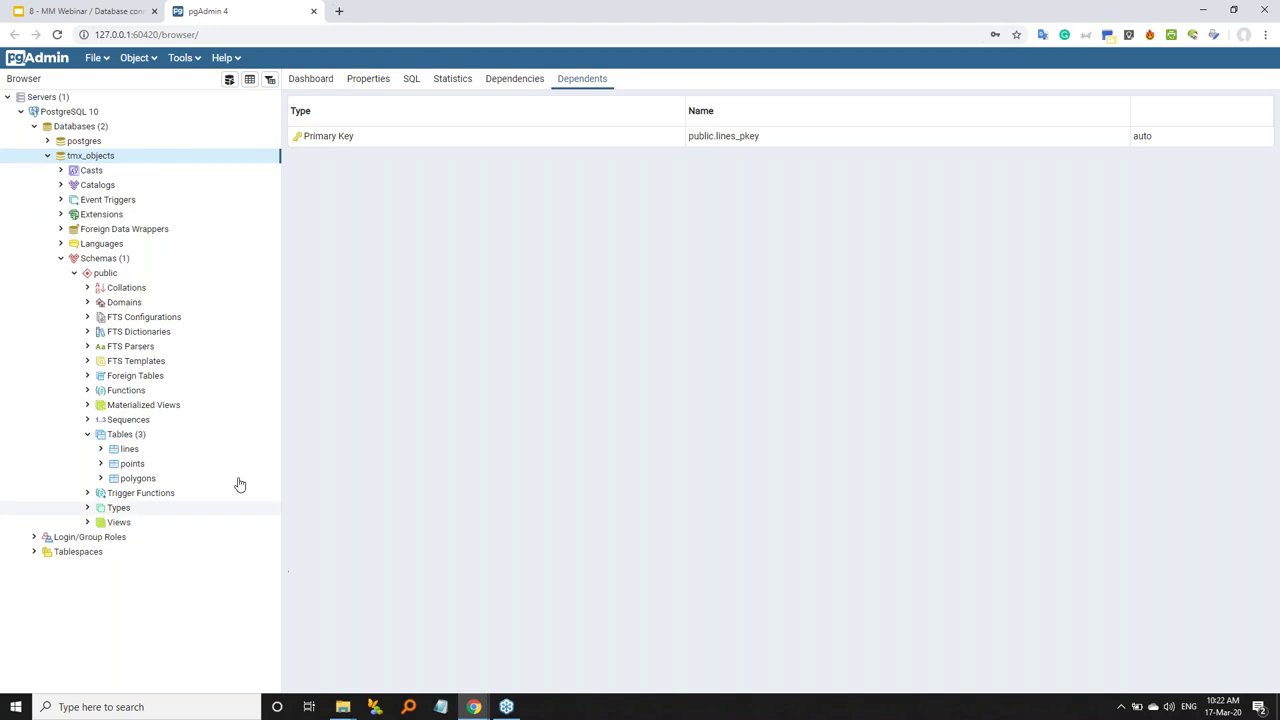
# Step: Examine the column definitions in the properties of the points table, then close them
pyautogui.click(101, 465)
pyautogui.rightClick(120, 465)
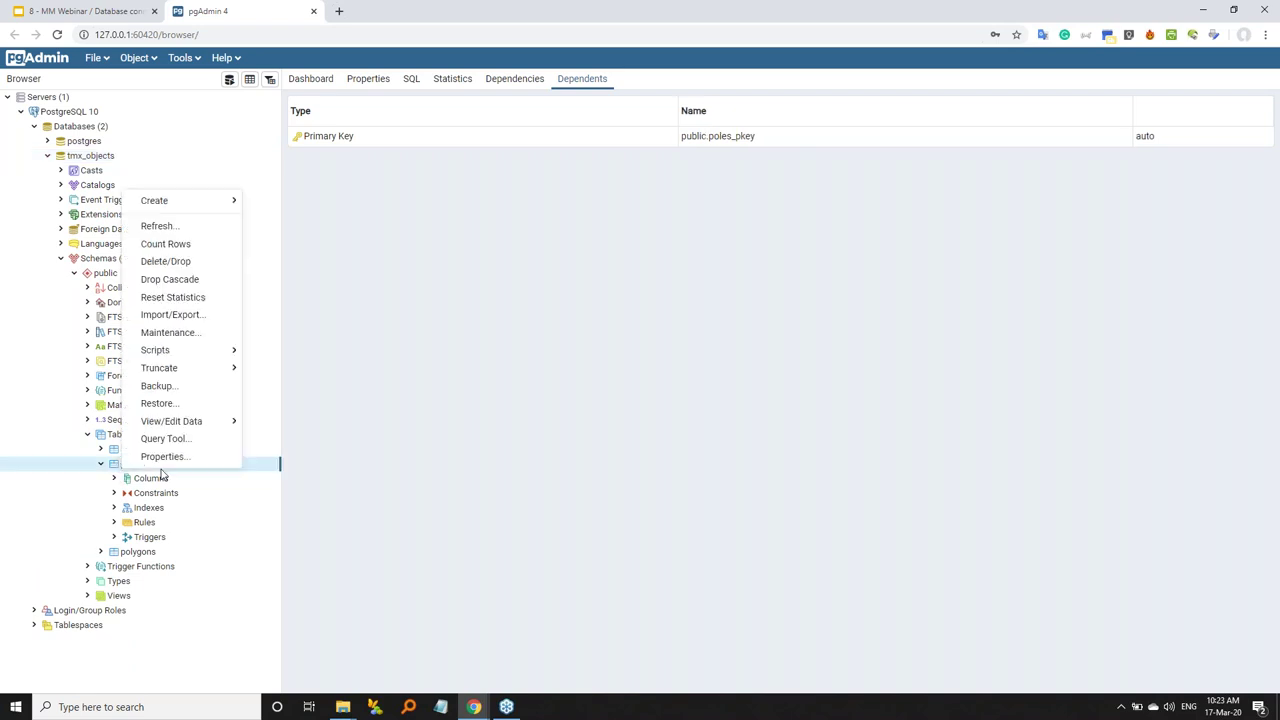
pyautogui.click(170, 458)
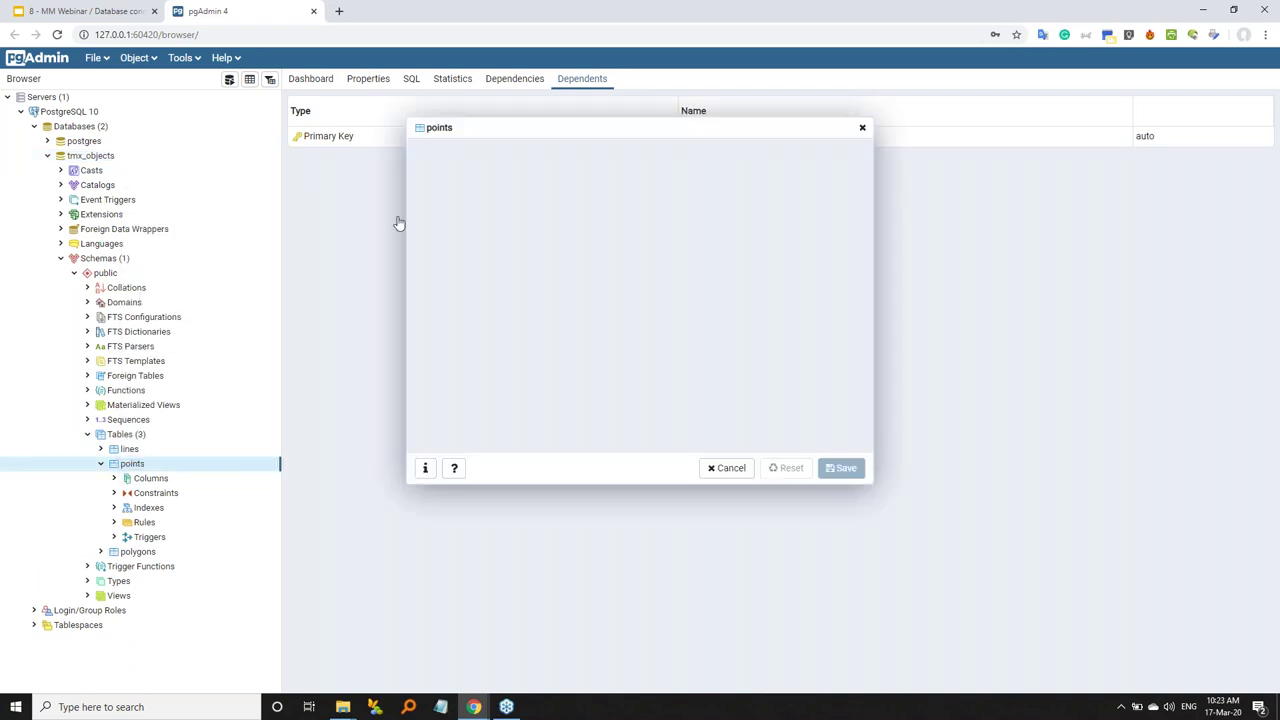
pyautogui.click(478, 150)
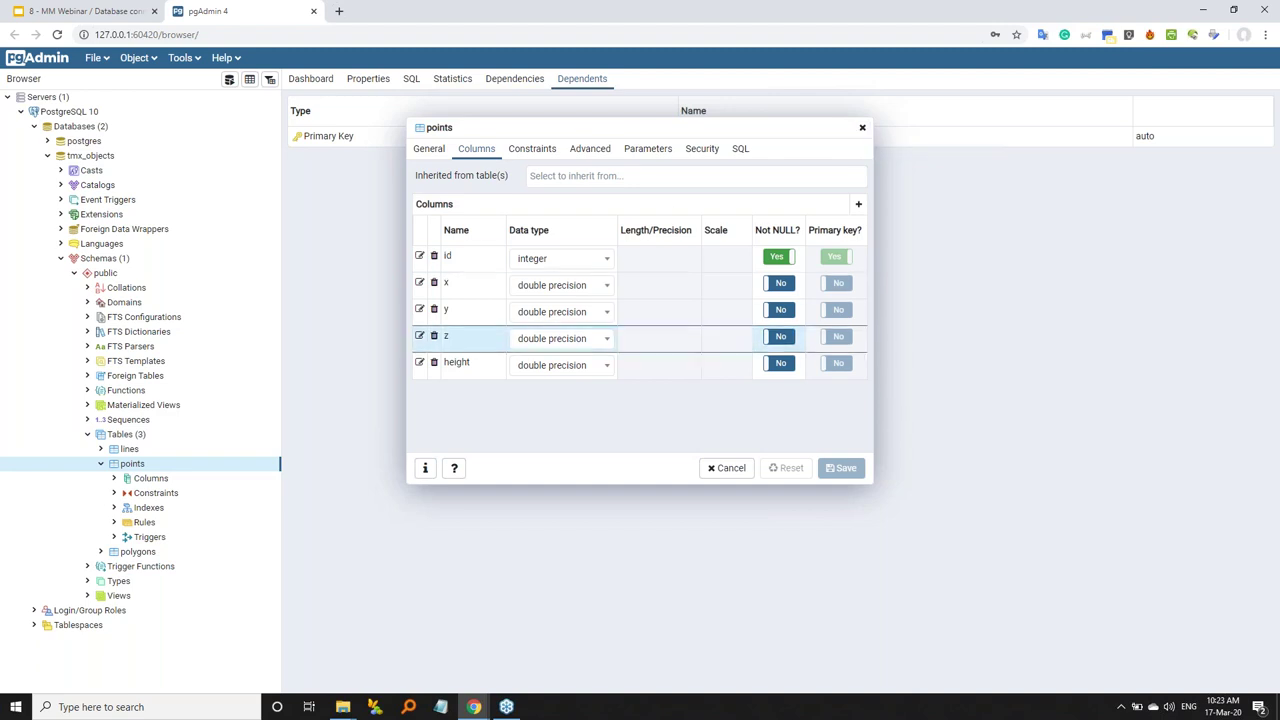
pyautogui.click(862, 129)
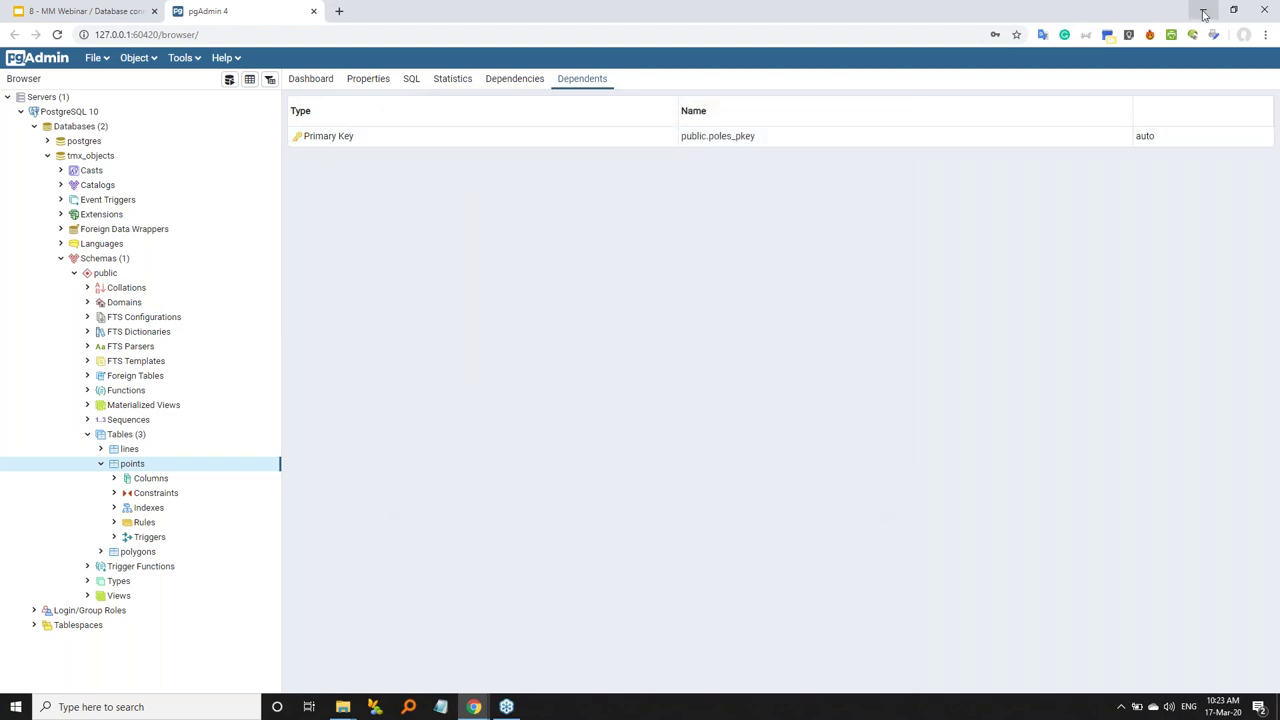
# Step: Minimize the browser, switch to Trimble MX Asset Modeler and dismiss its license restrictions notice
pyautogui.click(1205, 12)
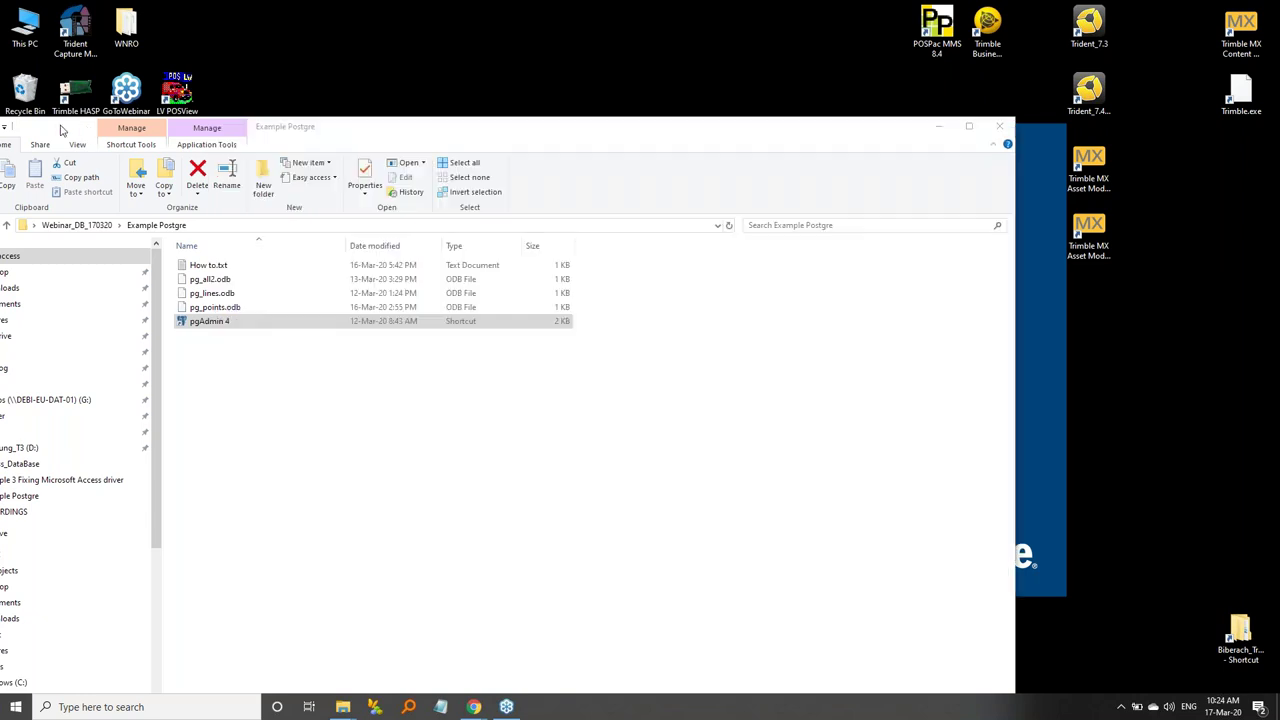
pyautogui.moveTo(60, 130); pyautogui.dragTo(197, 89)
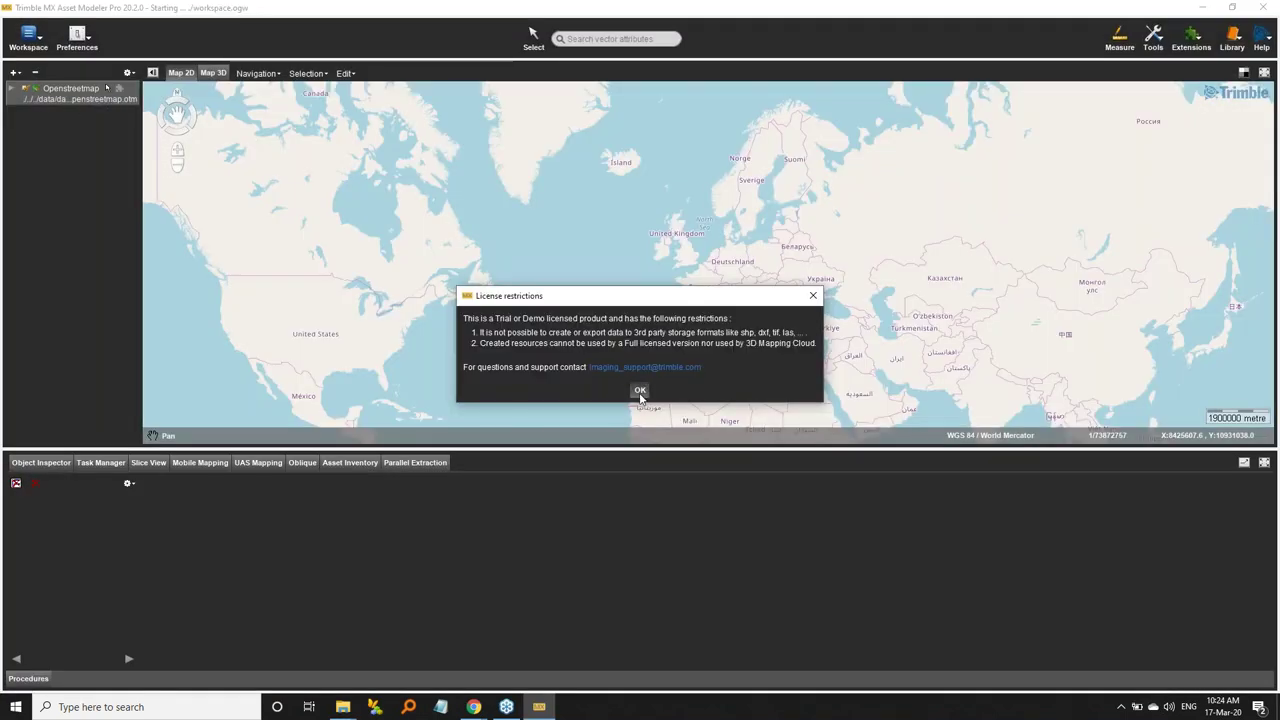
pyautogui.click(640, 391)
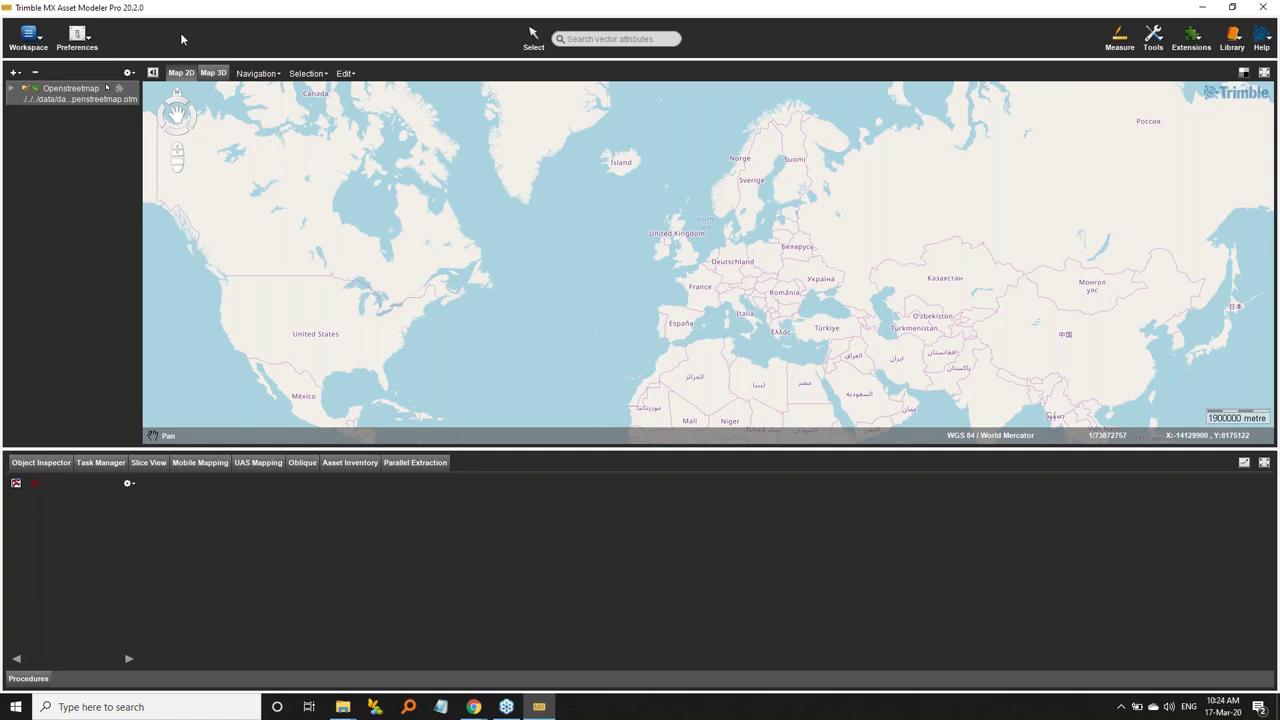
# Step: Open the Databases preferences and test the default PostgreSQL driver
pyautogui.click(77, 38)
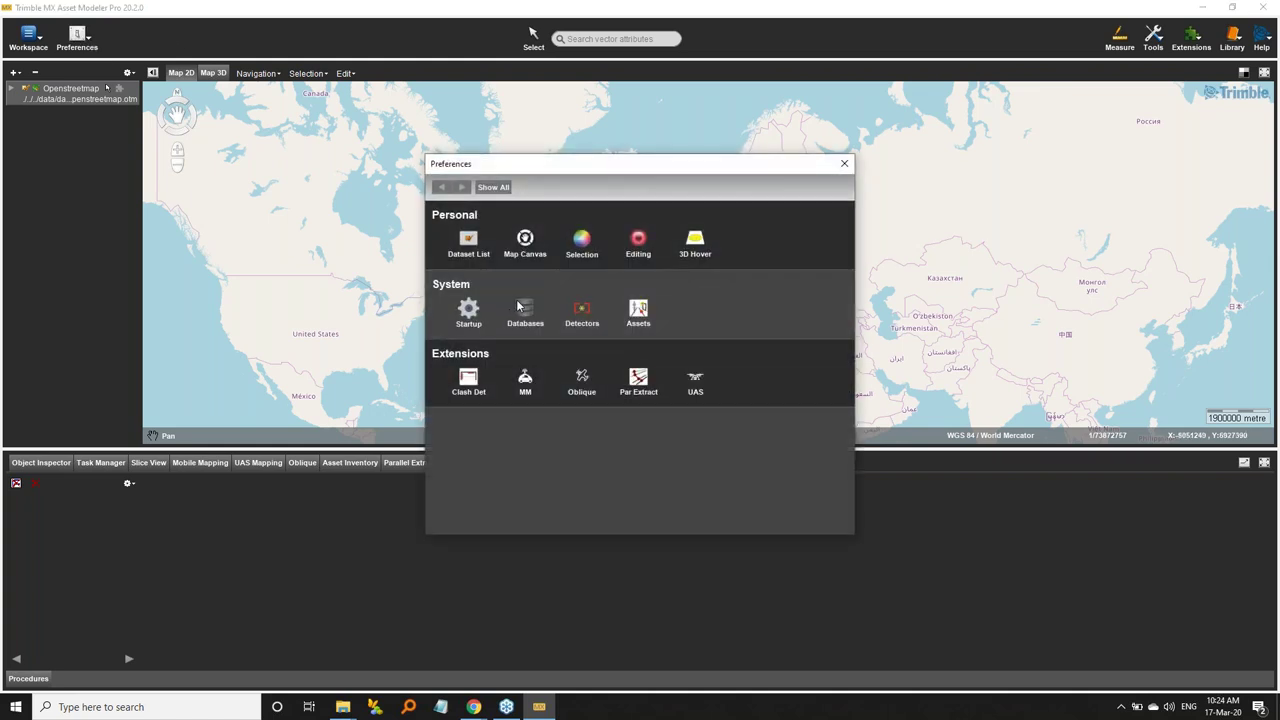
pyautogui.click(516, 299)
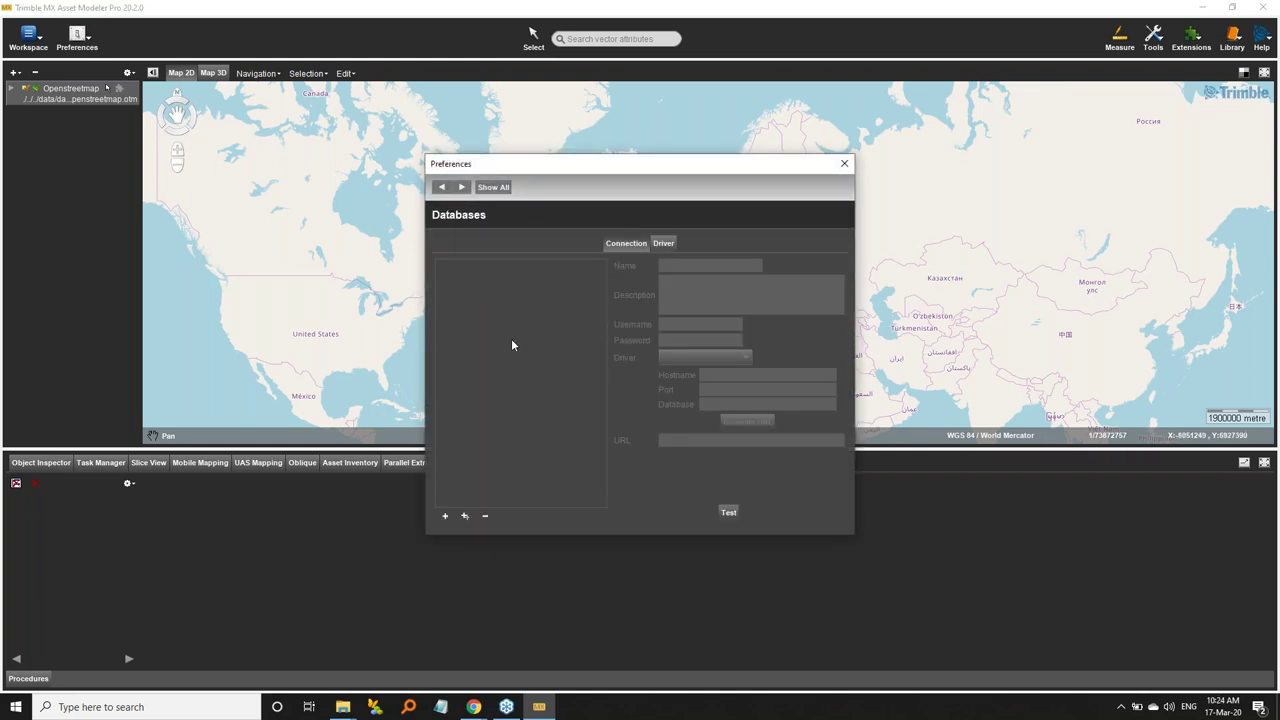
pyautogui.click(660, 243)
pyautogui.click(640, 245)
pyautogui.click(661, 246)
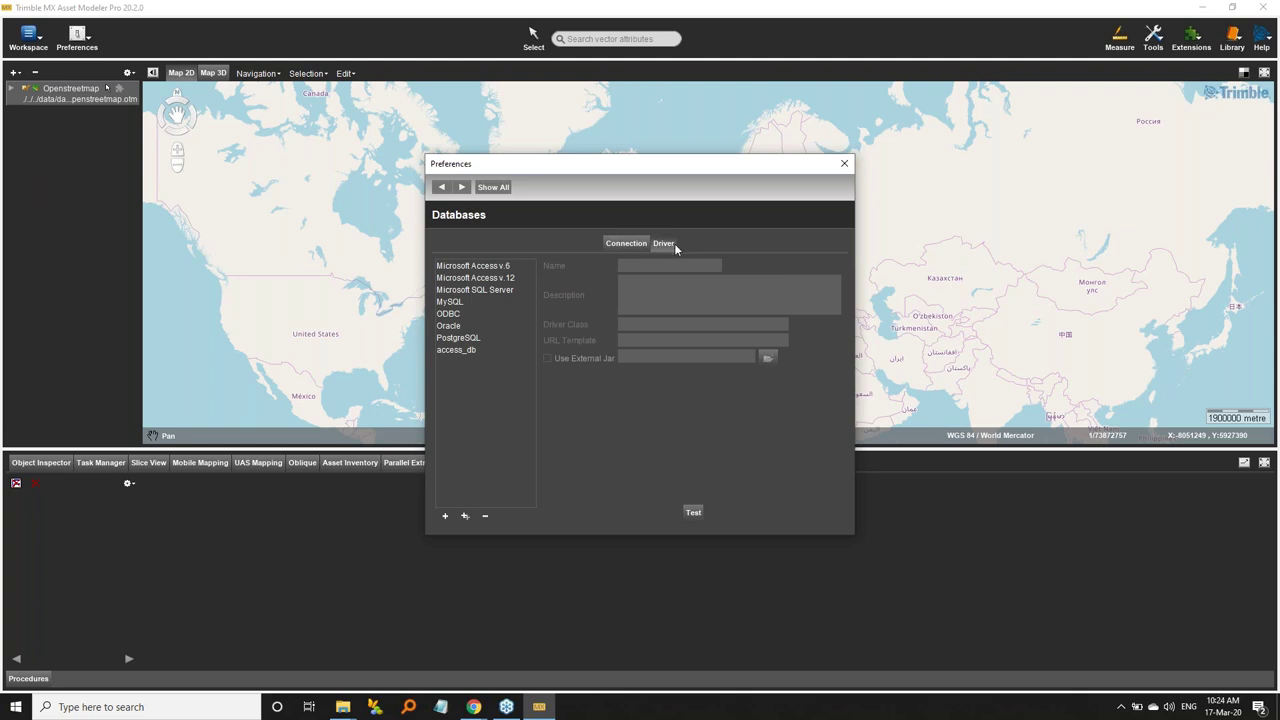
pyautogui.click(452, 339)
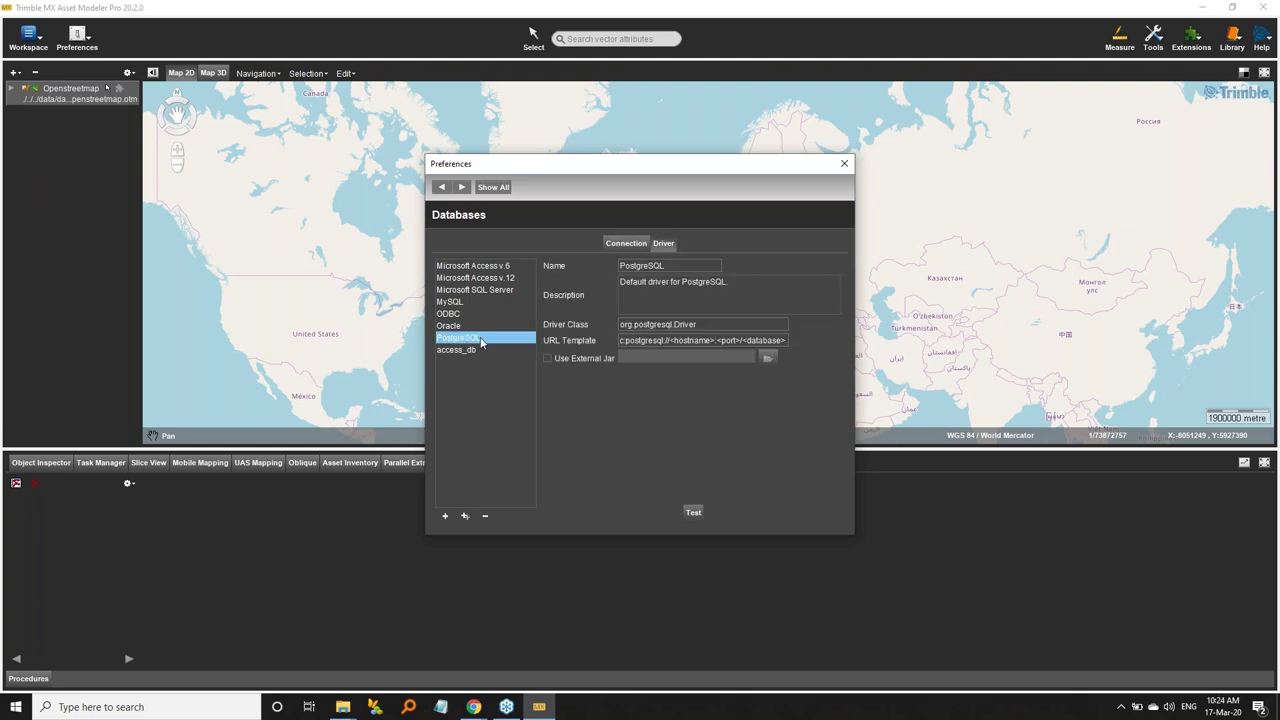
pyautogui.click(692, 513)
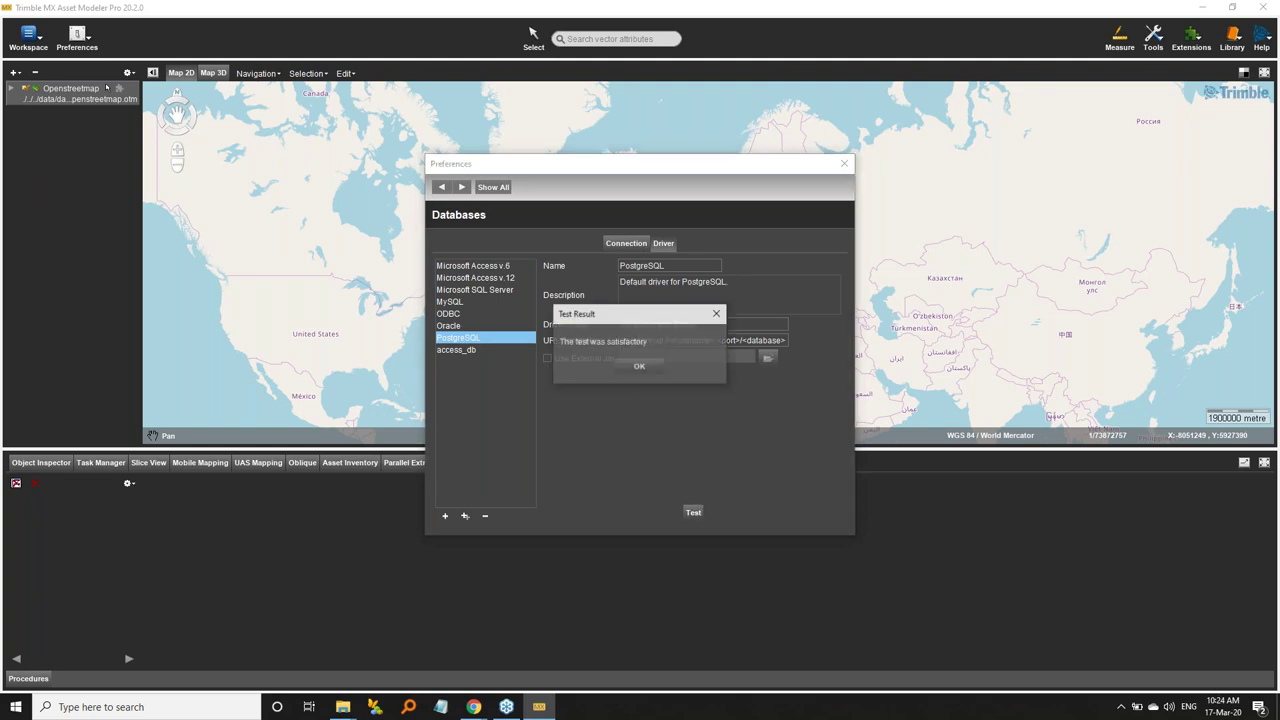
pyautogui.click(656, 372)
# Step: Return to the database connection settings and open How to.txt from the Example Postgre folder beside the Preferences window
pyautogui.click(637, 245)
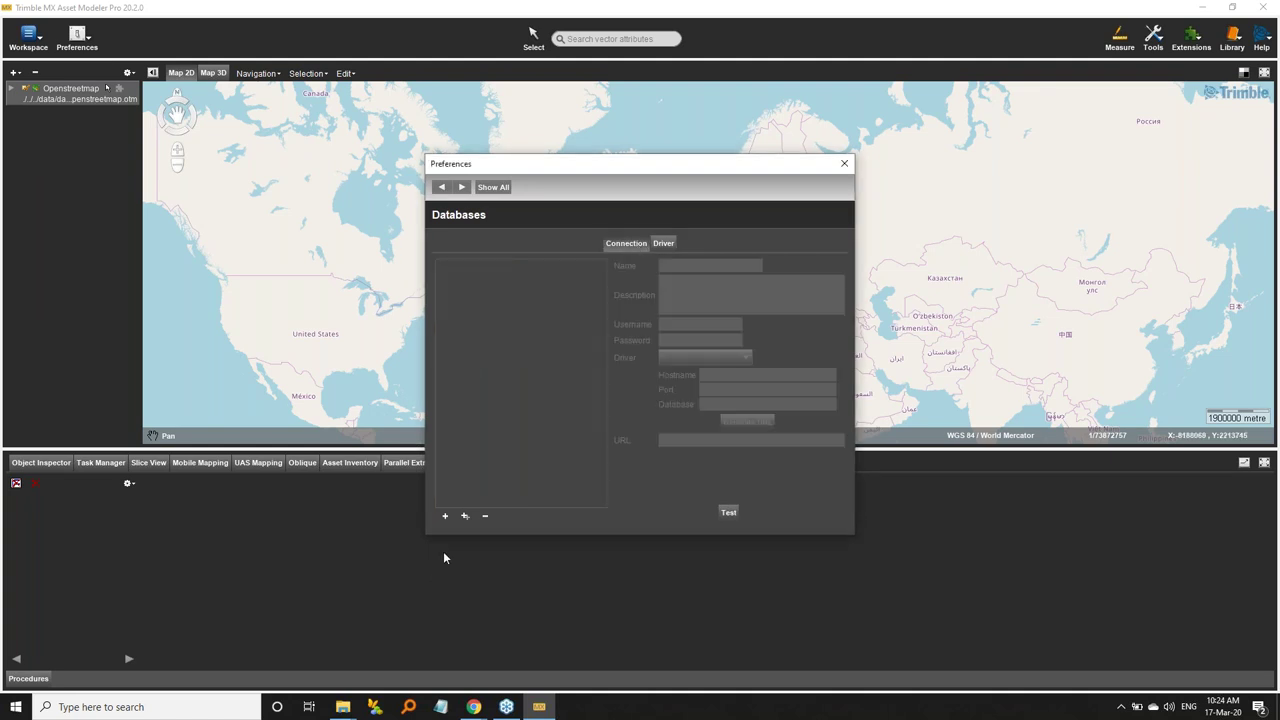
pyautogui.click(344, 710)
pyautogui.moveTo(314, 662)
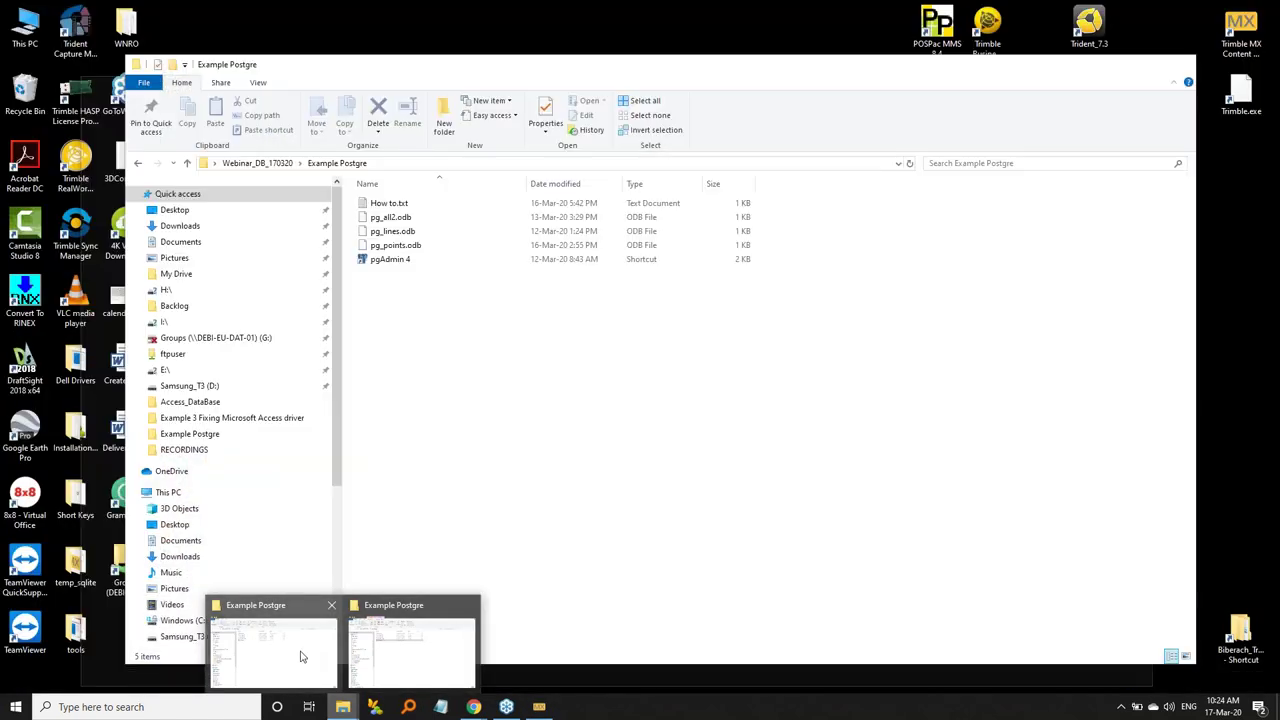
pyautogui.click(301, 656)
pyautogui.doubleClick(431, 207)
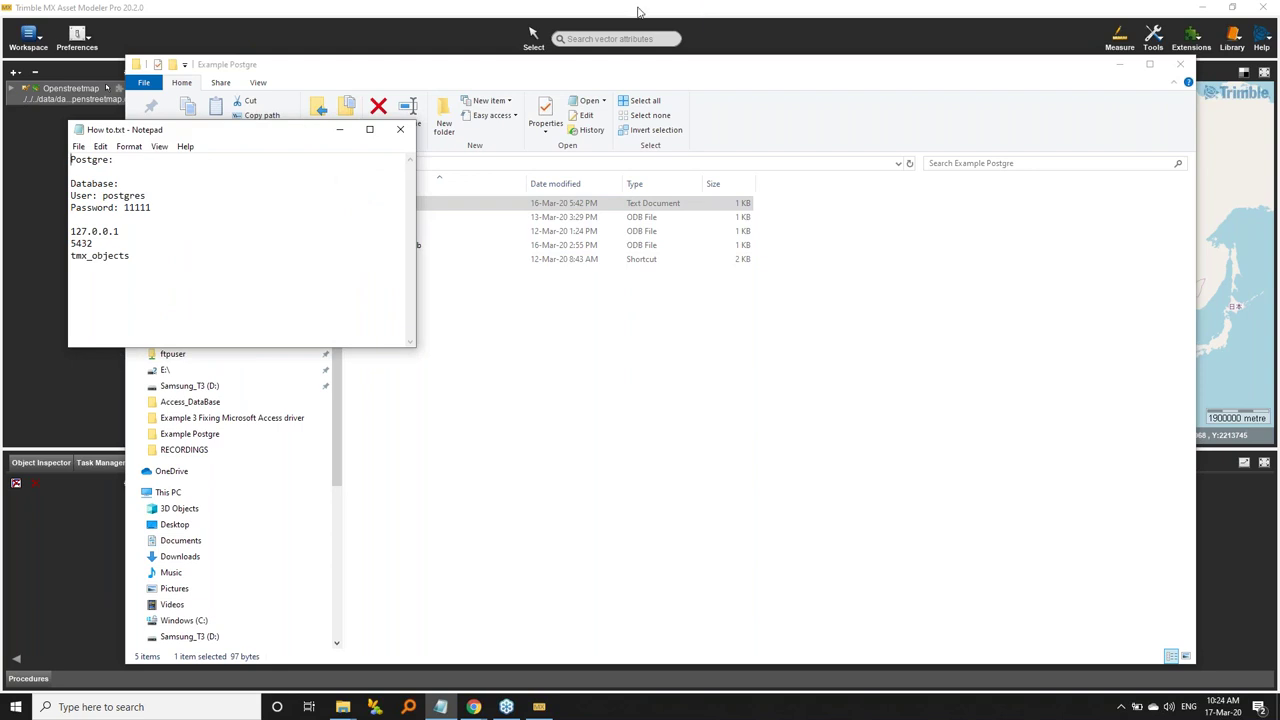
pyautogui.click(539, 707)
pyautogui.click(441, 707)
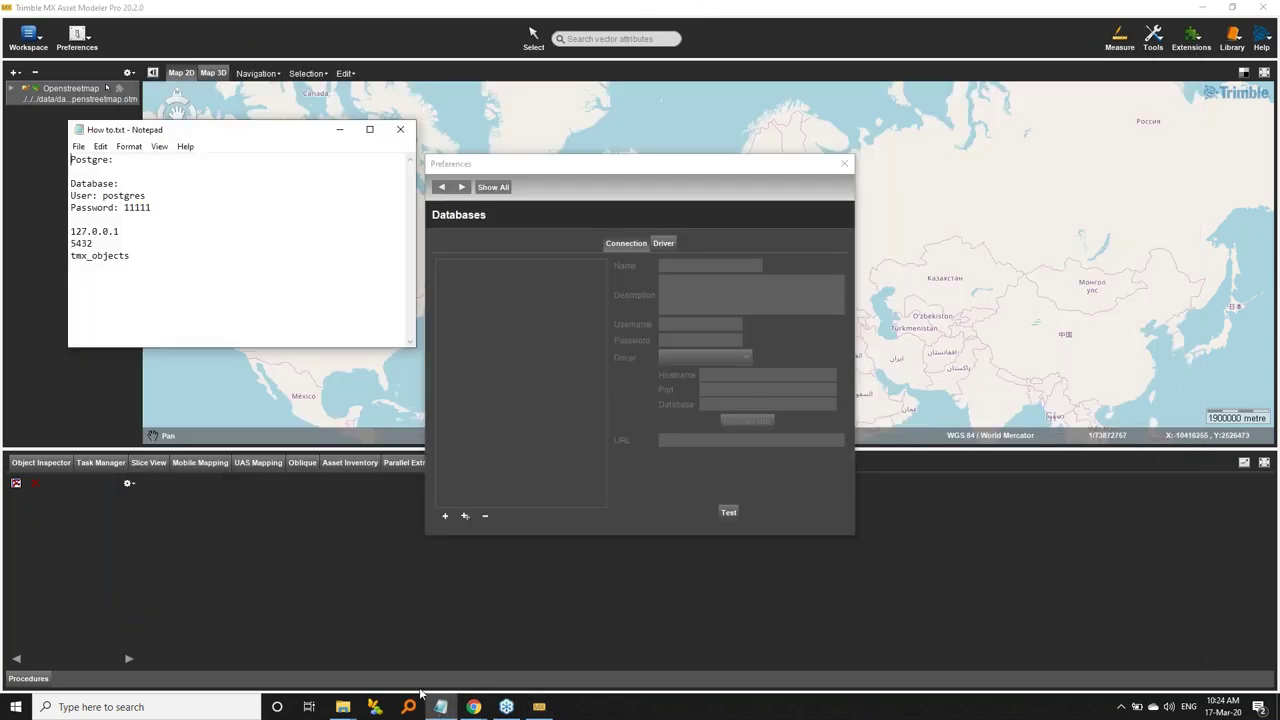
pyautogui.moveTo(152, 129); pyautogui.dragTo(157, 241)
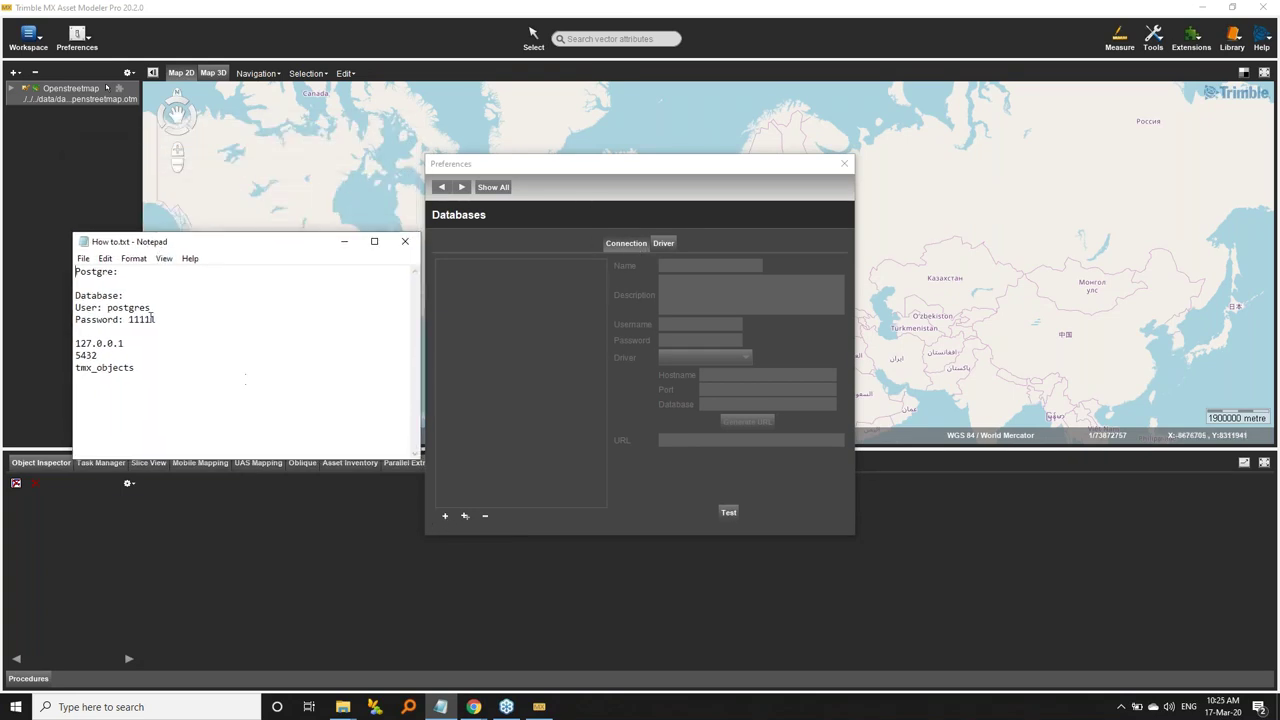
# Step: Add a new database connection and name it pgtest
pyautogui.click(445, 516)
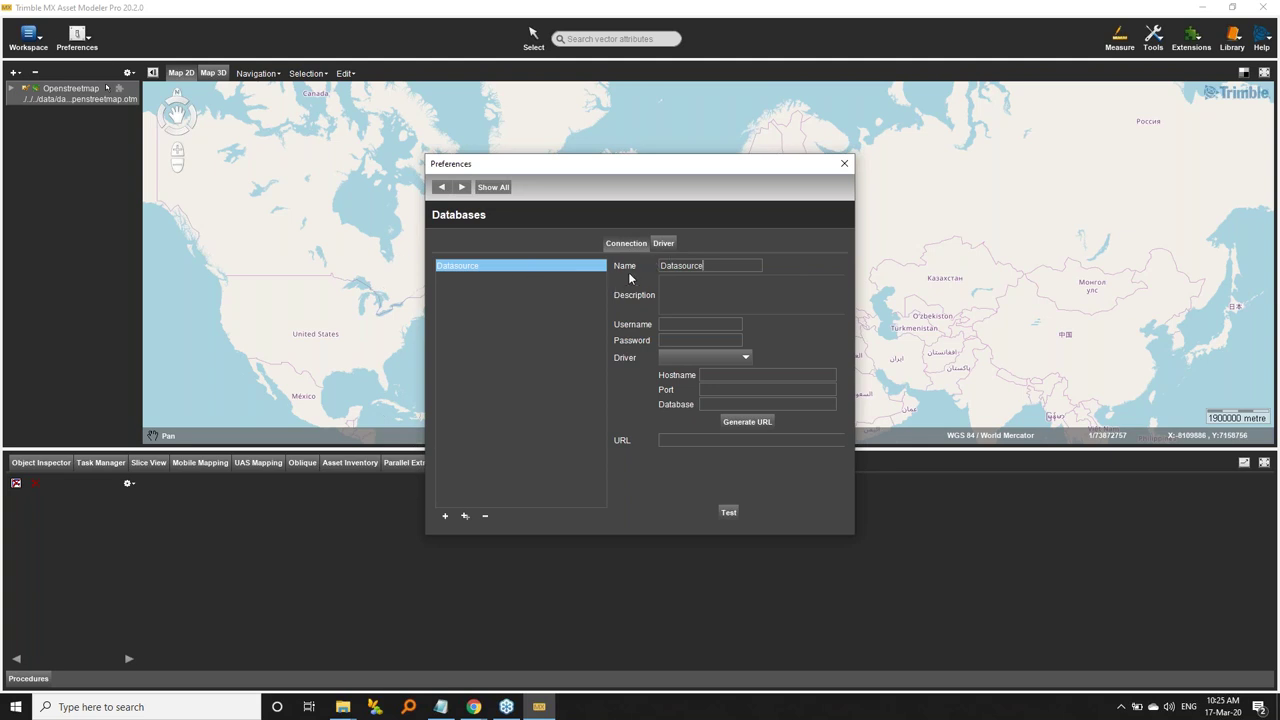
pyautogui.click(548, 267)
pyautogui.write('pgtest')
pyautogui.click(691, 304)
# Step: Copy the username postgres and the database password from How to.txt into the pgtest connection
pyautogui.moveTo(447, 710)
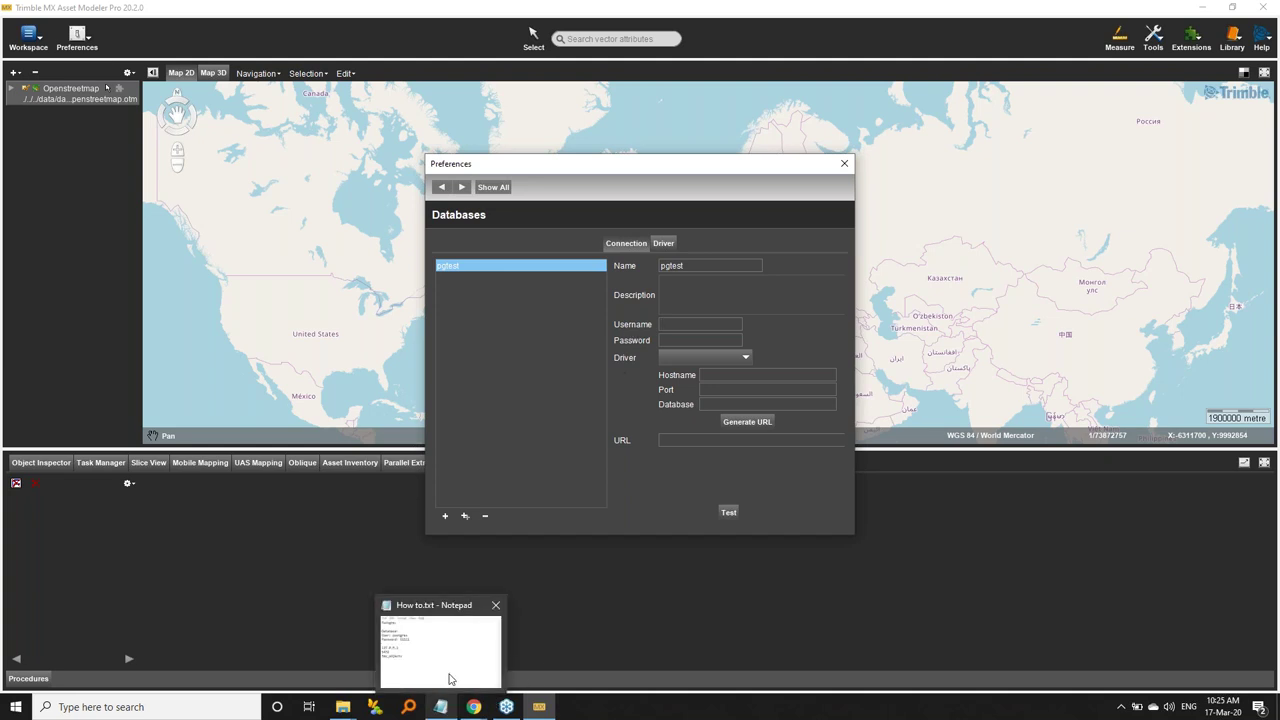
pyautogui.click(449, 679)
pyautogui.moveTo(151, 307); pyautogui.dragTo(107, 307)
pyautogui.hotkey('ctrl', 'c')
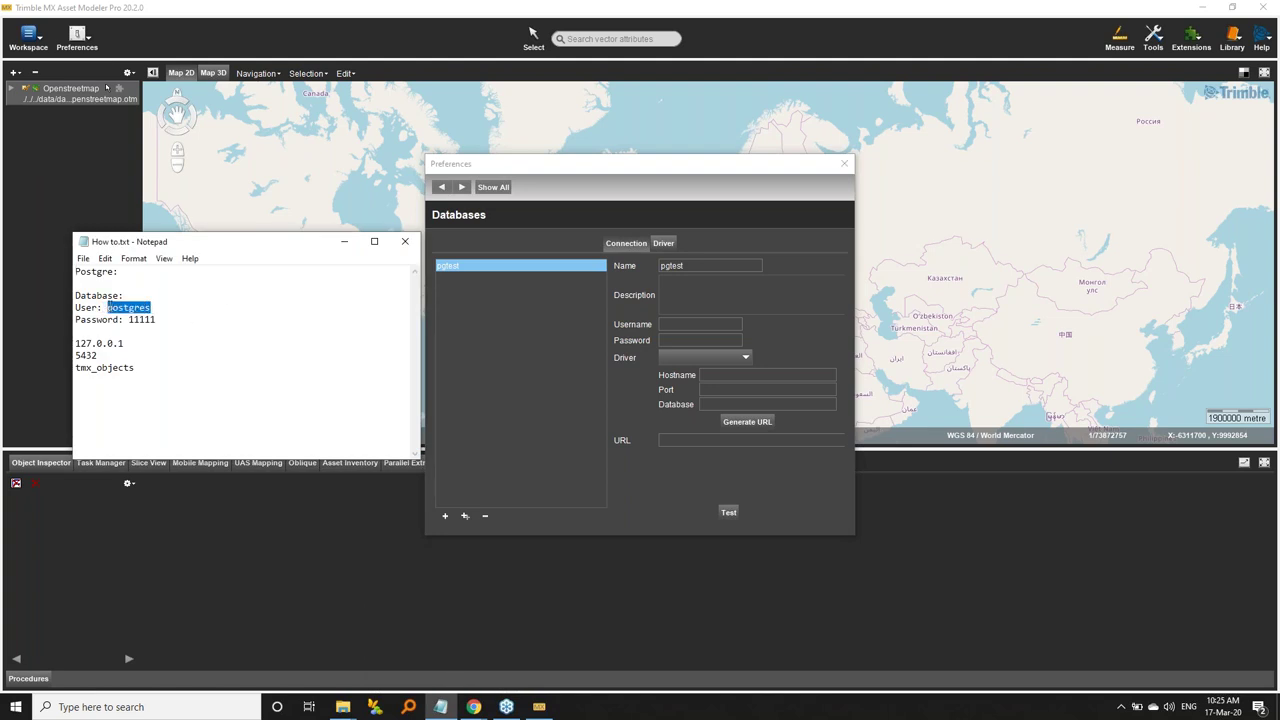
pyautogui.click(699, 324)
pyautogui.hotkey('ctrl', 'v')
pyautogui.click(441, 707)
pyautogui.moveTo(182, 319); pyautogui.dragTo(130, 320)
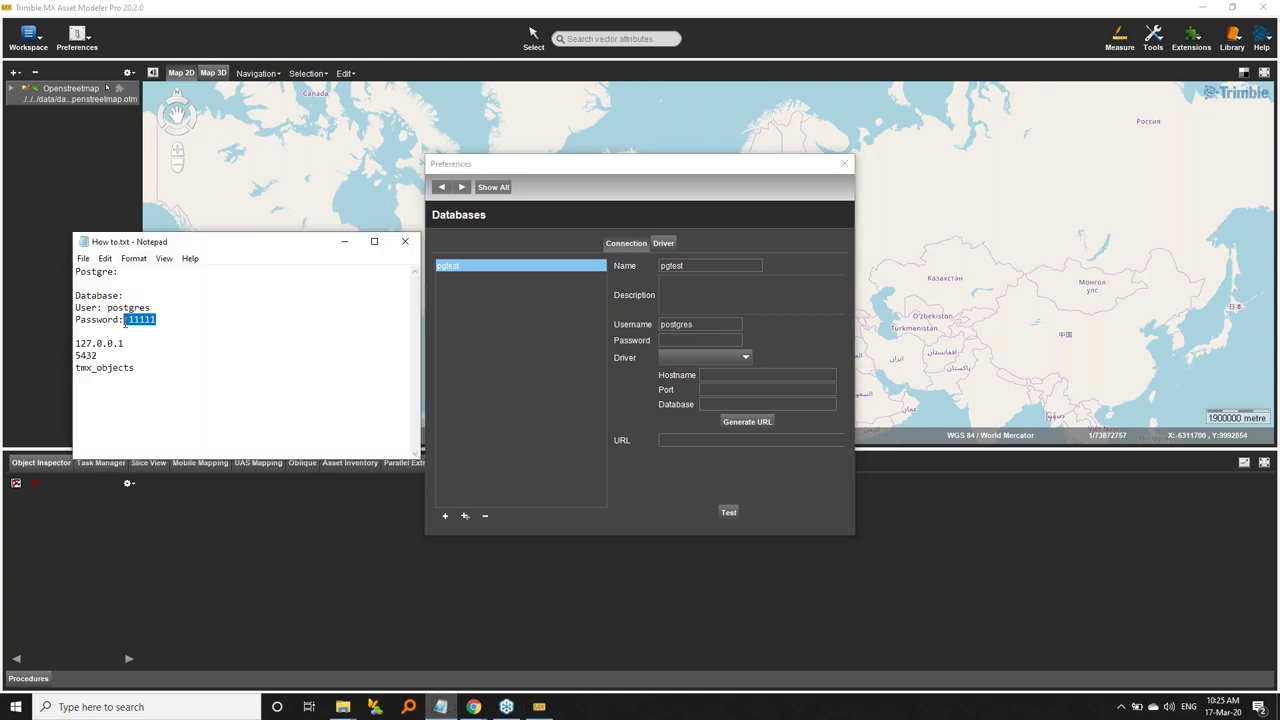
pyautogui.click(671, 341)
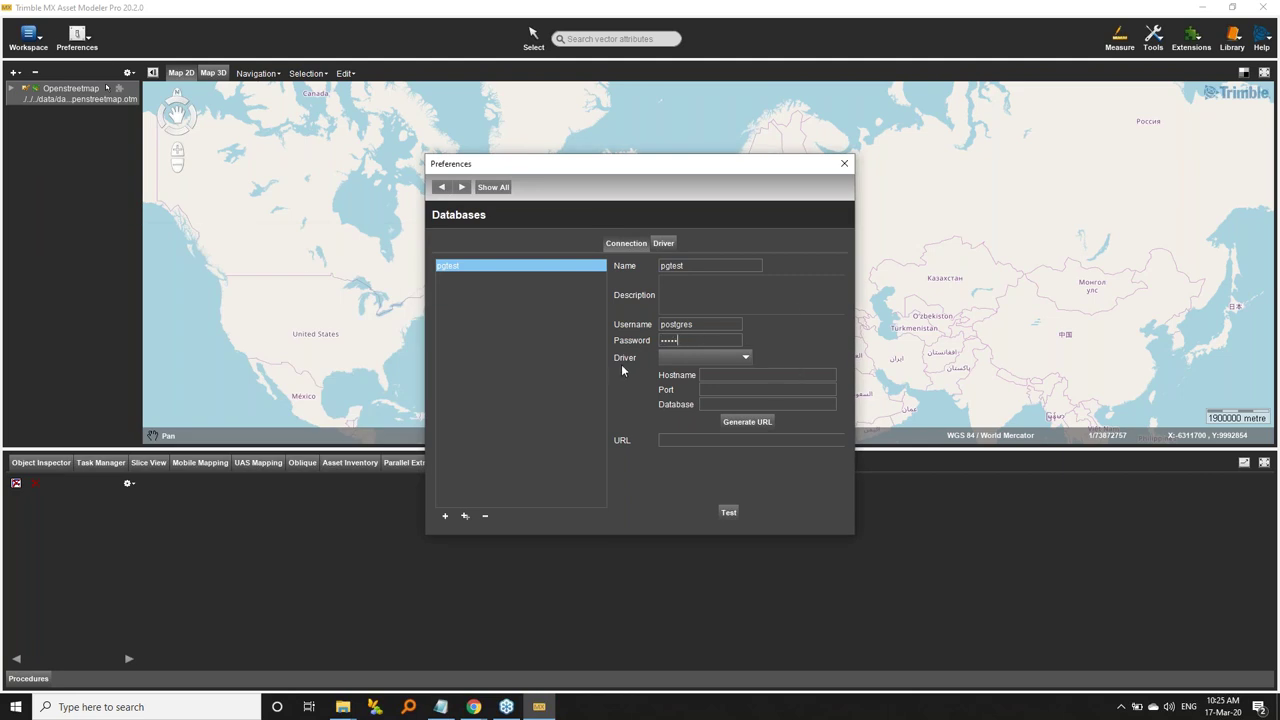
# Step: Choose the PostgreSQL driver for pgtest and set the hostname to 127.0.0.1, copied from How to.txt
pyautogui.click(738, 357)
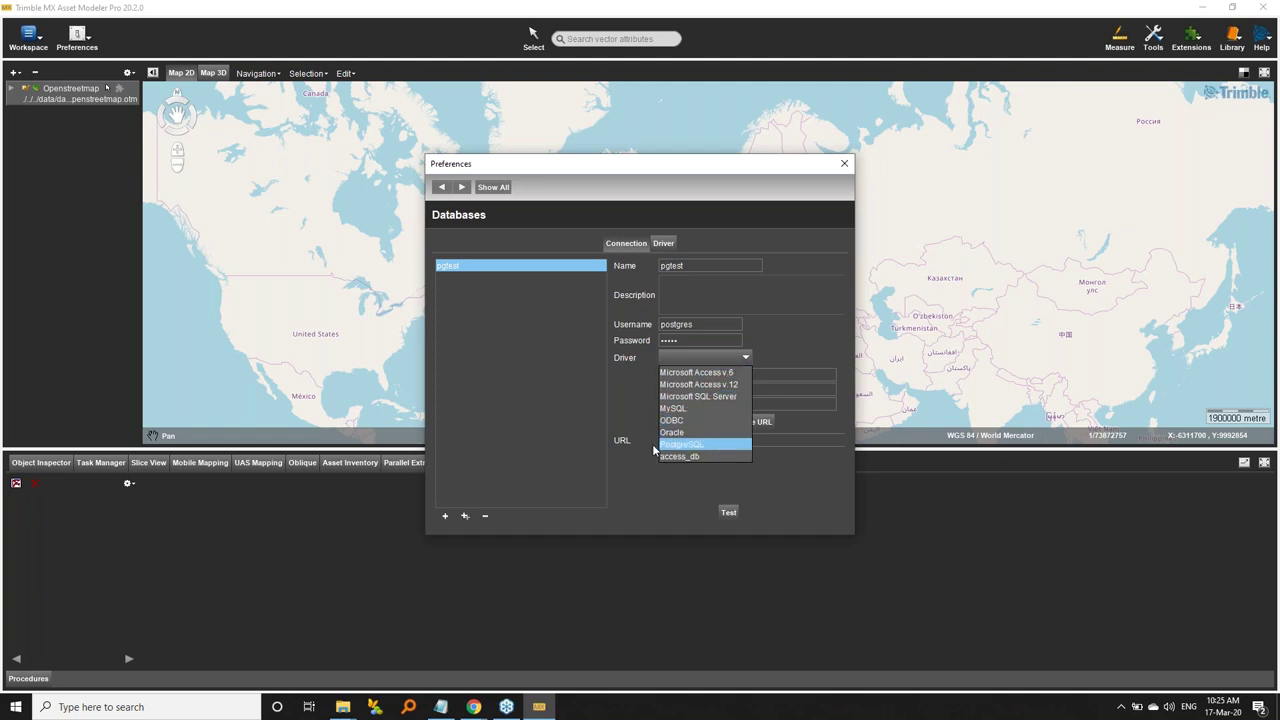
pyautogui.click(708, 445)
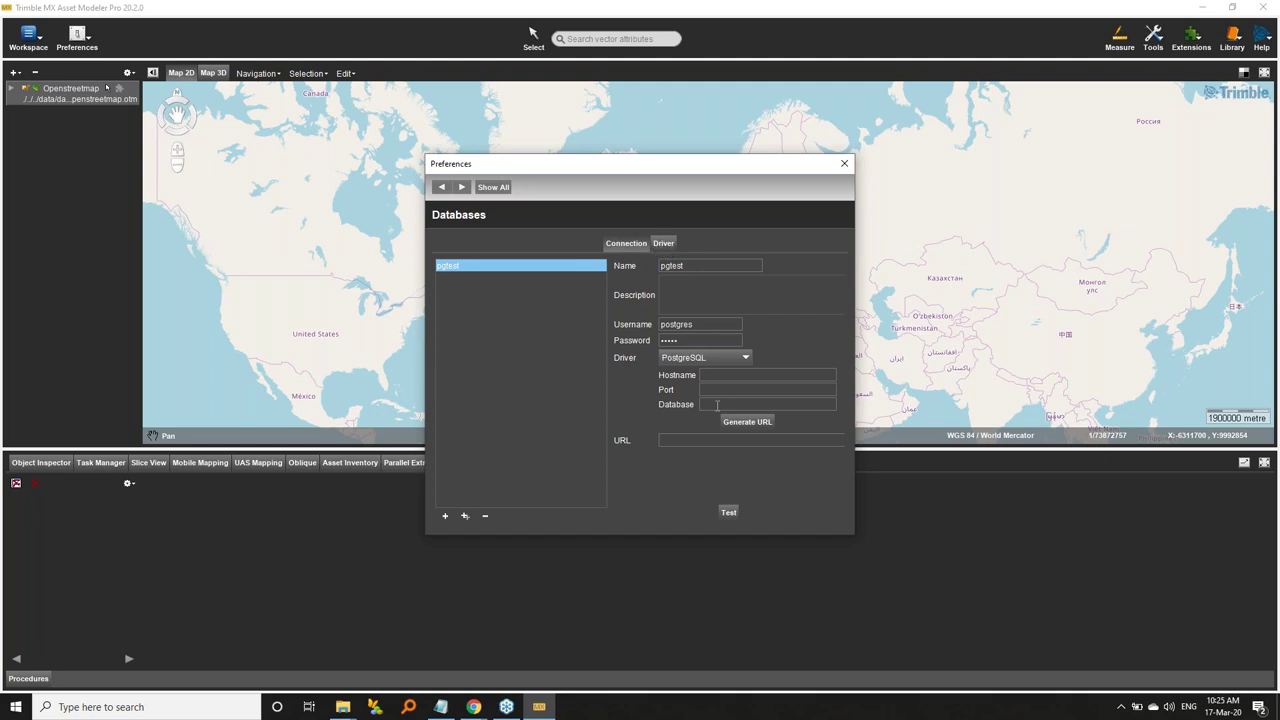
pyautogui.click(441, 707)
pyautogui.moveTo(124, 343); pyautogui.dragTo(75, 344)
pyautogui.hotkey('ctrl', 'c')
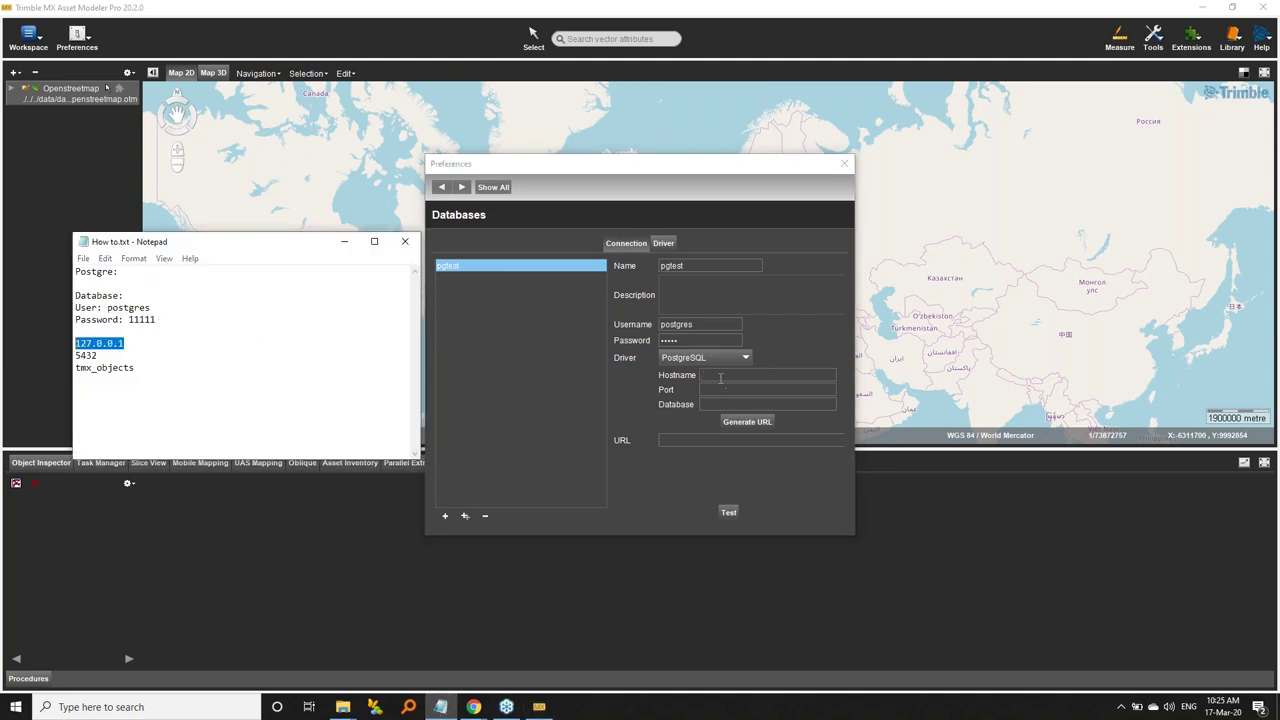
pyautogui.click(740, 375)
pyautogui.hotkey('ctrl', 'v')
# Step: Set the pgtest connection's port to 5432, copied from How to.txt
pyautogui.click(441, 707)
pyautogui.moveTo(98, 355); pyautogui.dragTo(30, 356)
pyautogui.hotkey('ctrl', 'c')
pyautogui.click(702, 389)
pyautogui.hotkey('ctrl', 'v')
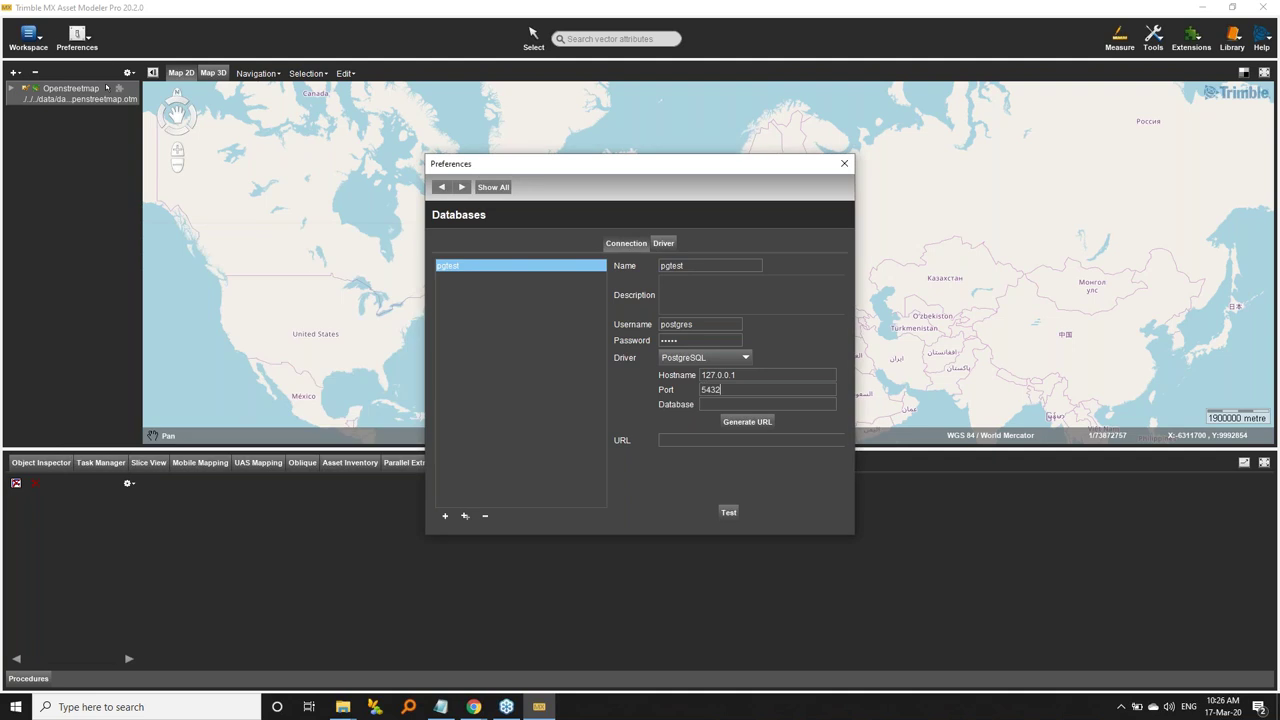
# Step: Set the pgtest connection's database to tmx_objects, copied from How to.txt, and generate the connection URL
pyautogui.click(441, 707)
pyautogui.moveTo(139, 368); pyautogui.dragTo(75, 368)
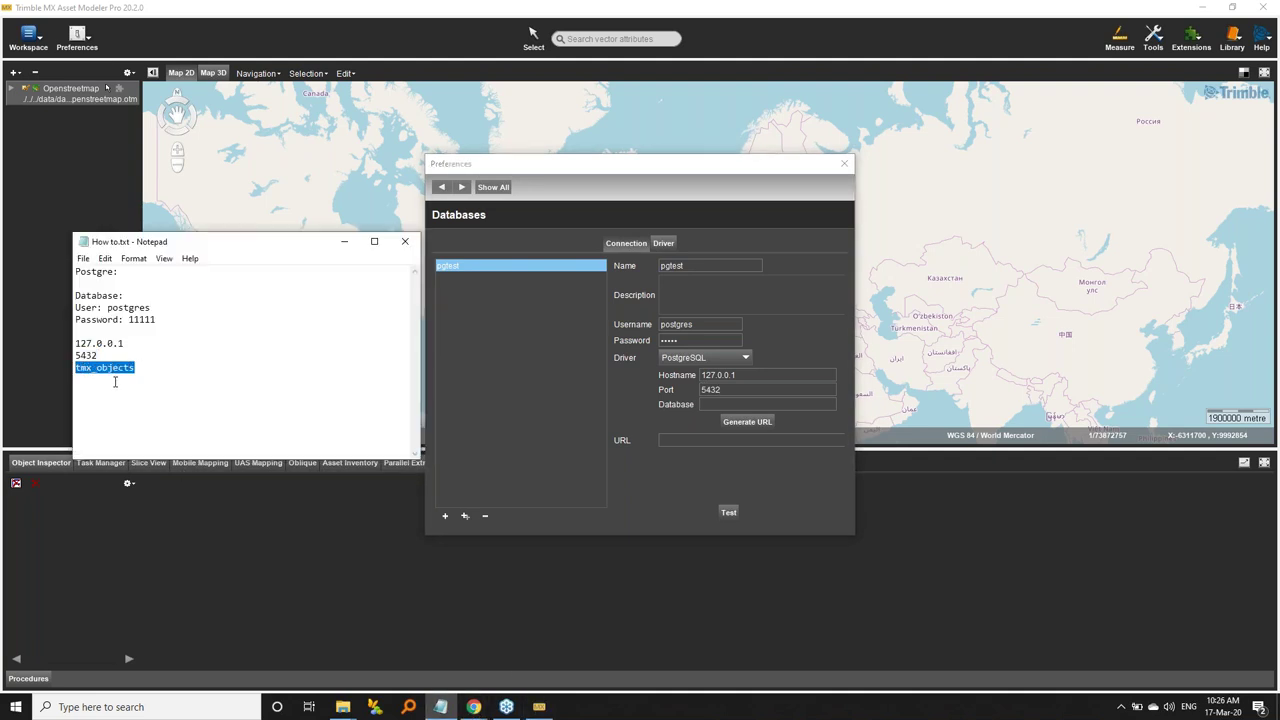
pyautogui.click(715, 404)
pyautogui.hotkey('ctrl', 'v')
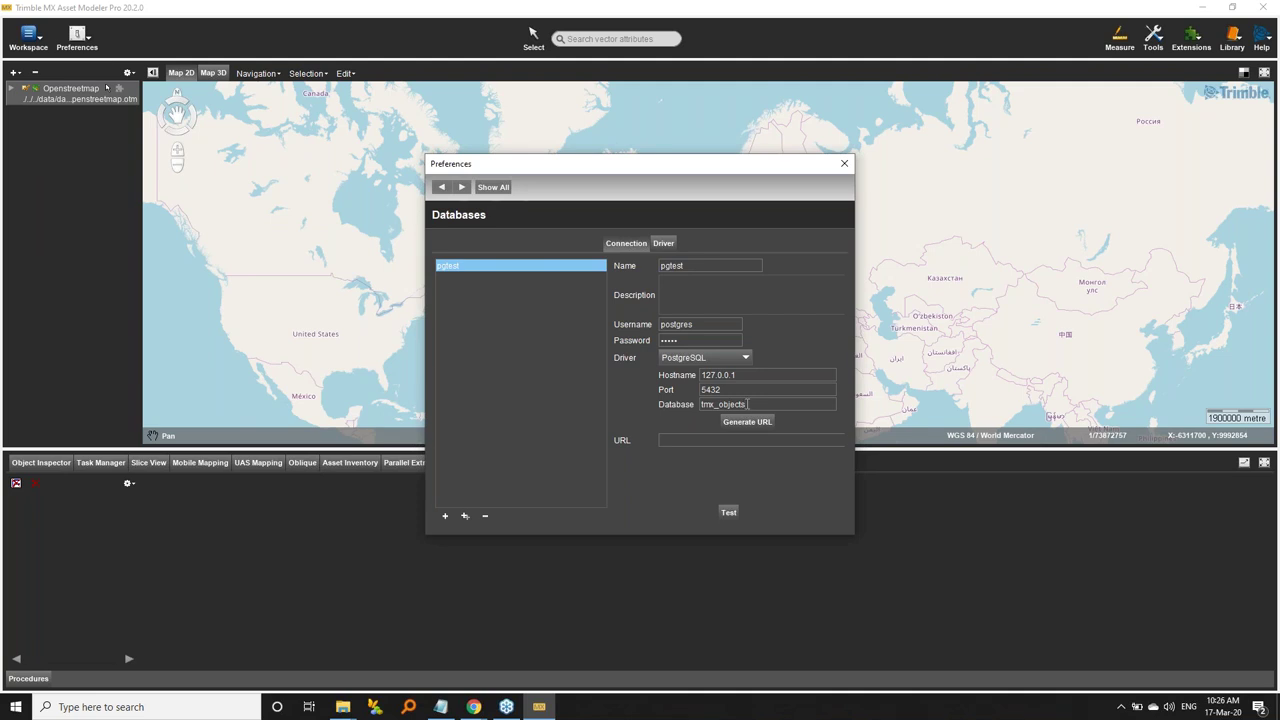
pyautogui.click(763, 422)
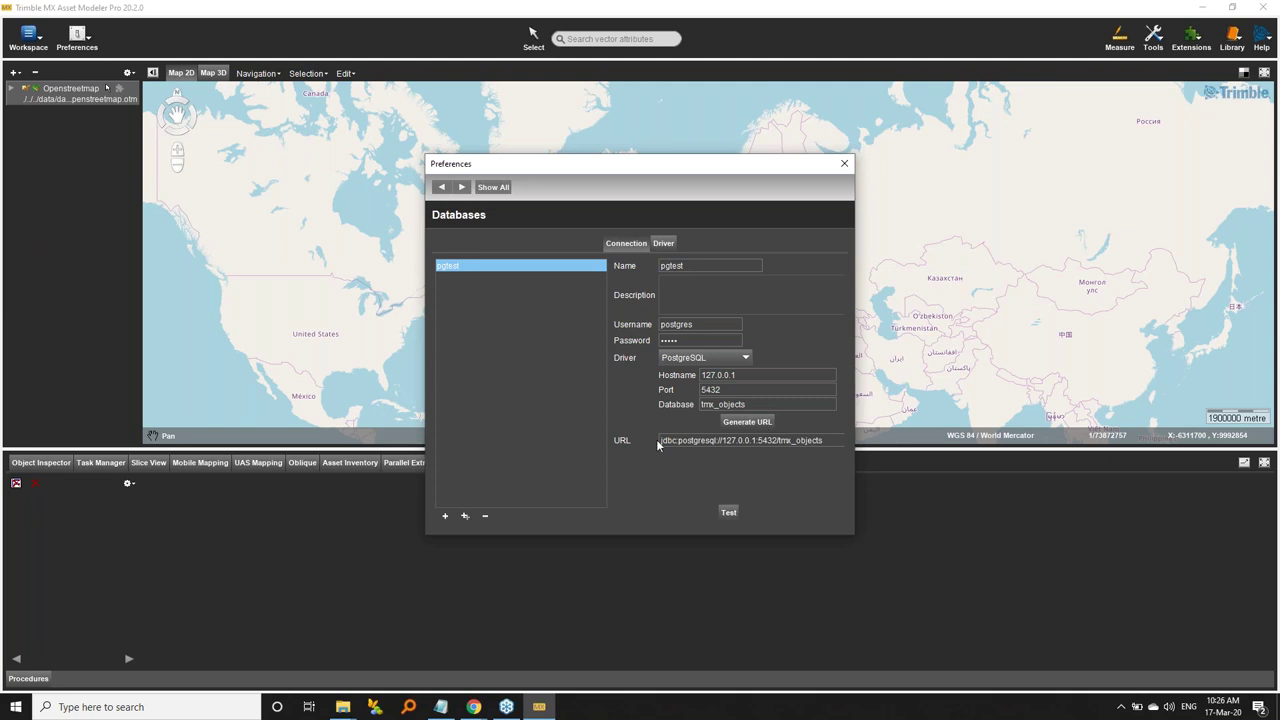
# Step: Check the generated URL, test the pgtest database connection, and close the preferences
pyautogui.moveTo(664, 440); pyautogui.dragTo(826, 440)
pyautogui.click(824, 440)
pyautogui.click(729, 513)
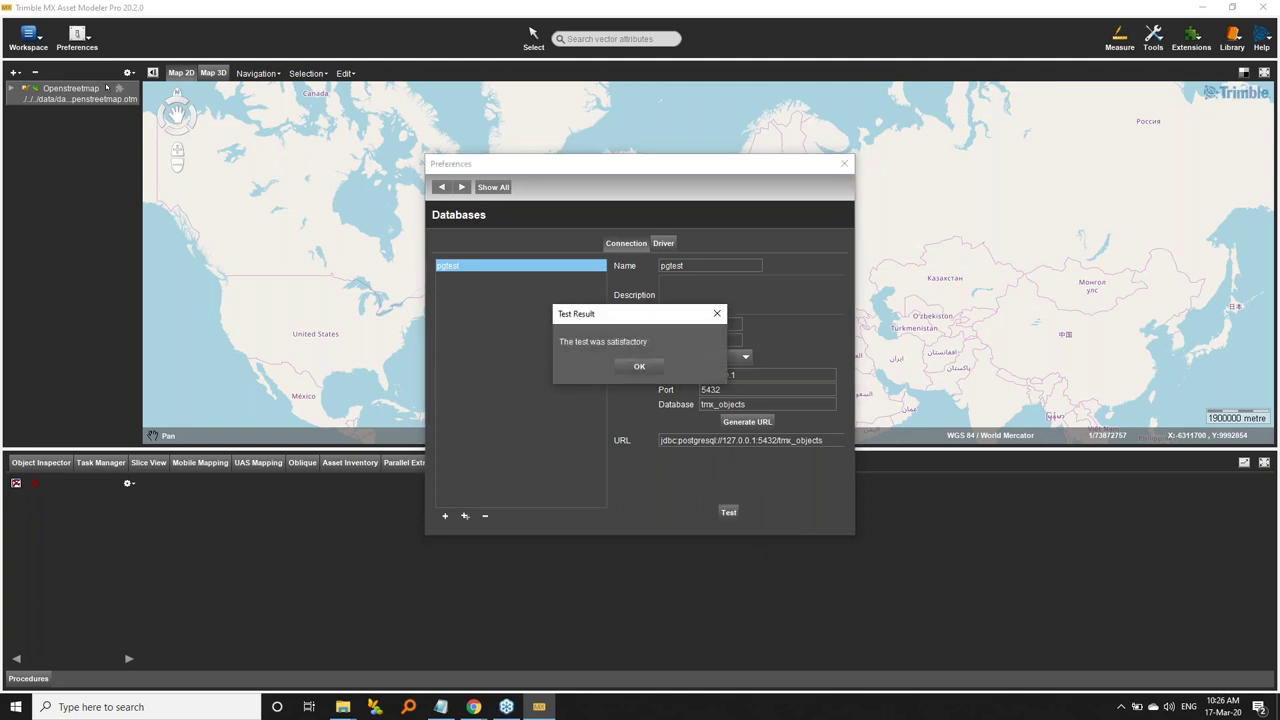
pyautogui.click(640, 367)
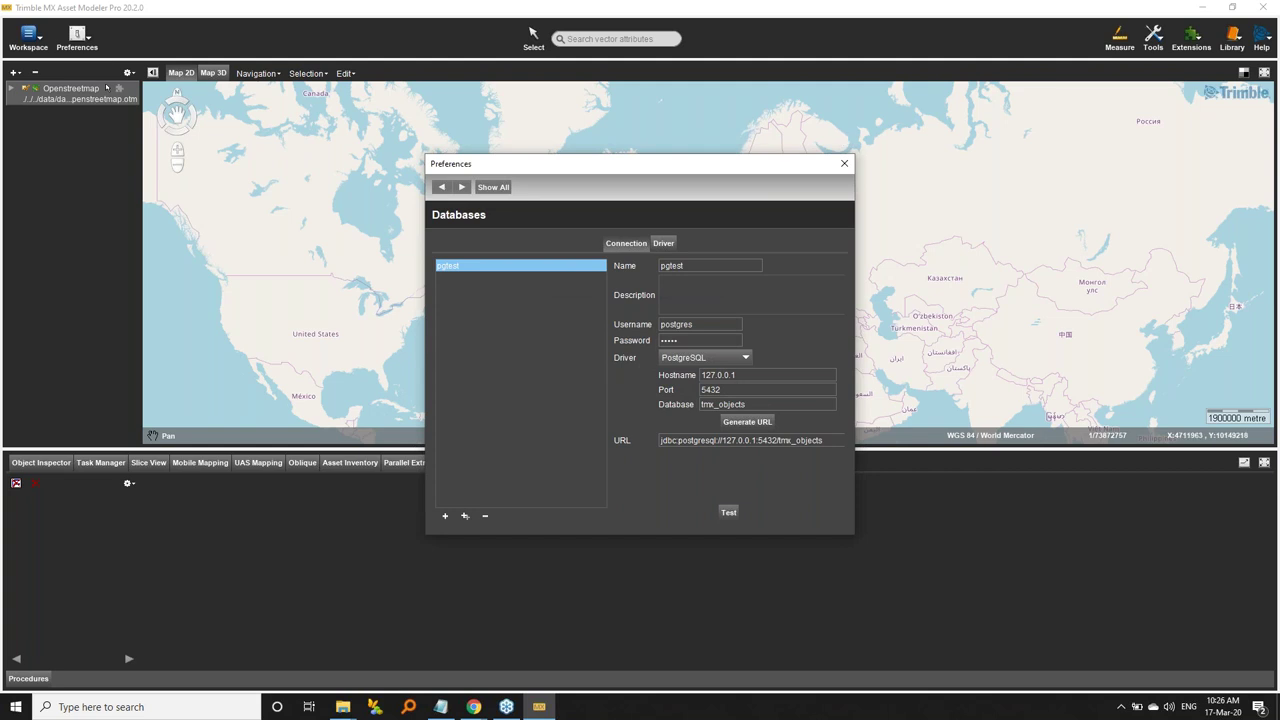
pyautogui.click(844, 164)
# Step: Switch to the webinar presentation in Chrome and advance to the "Create the ODB file" slide
pyautogui.moveTo(475, 707)
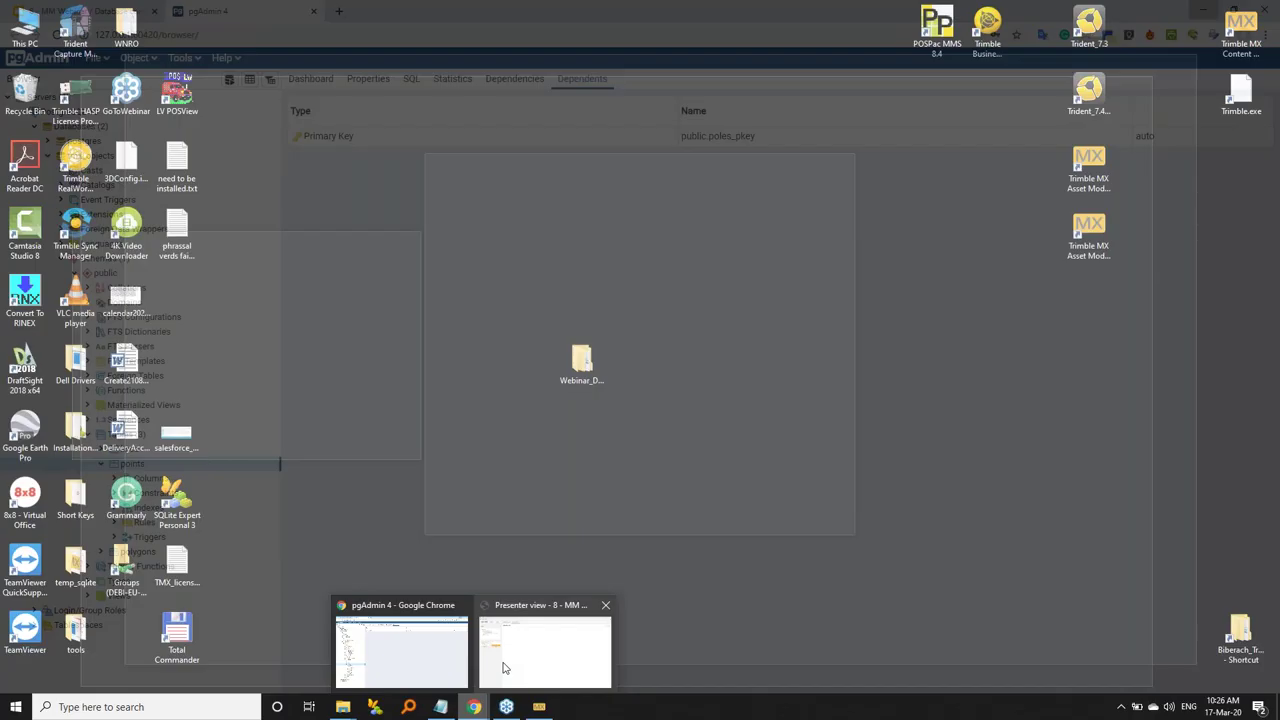
pyautogui.click(401, 652)
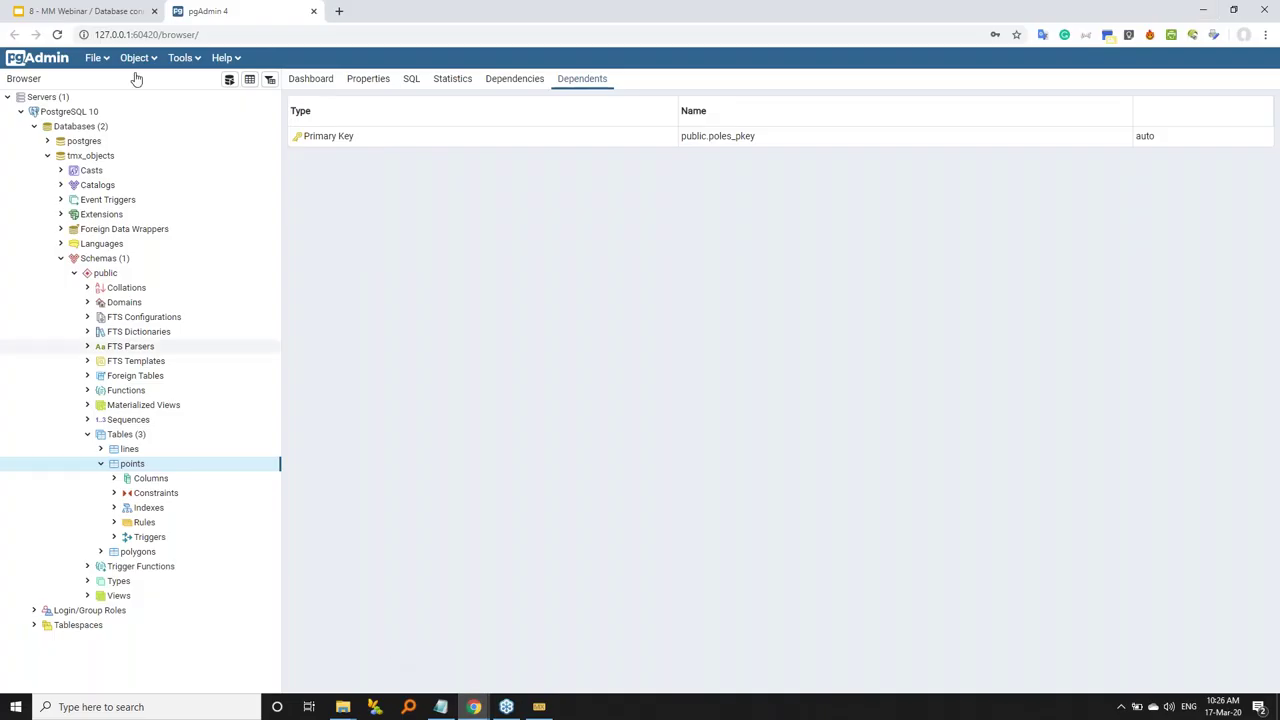
pyautogui.click(85, 11)
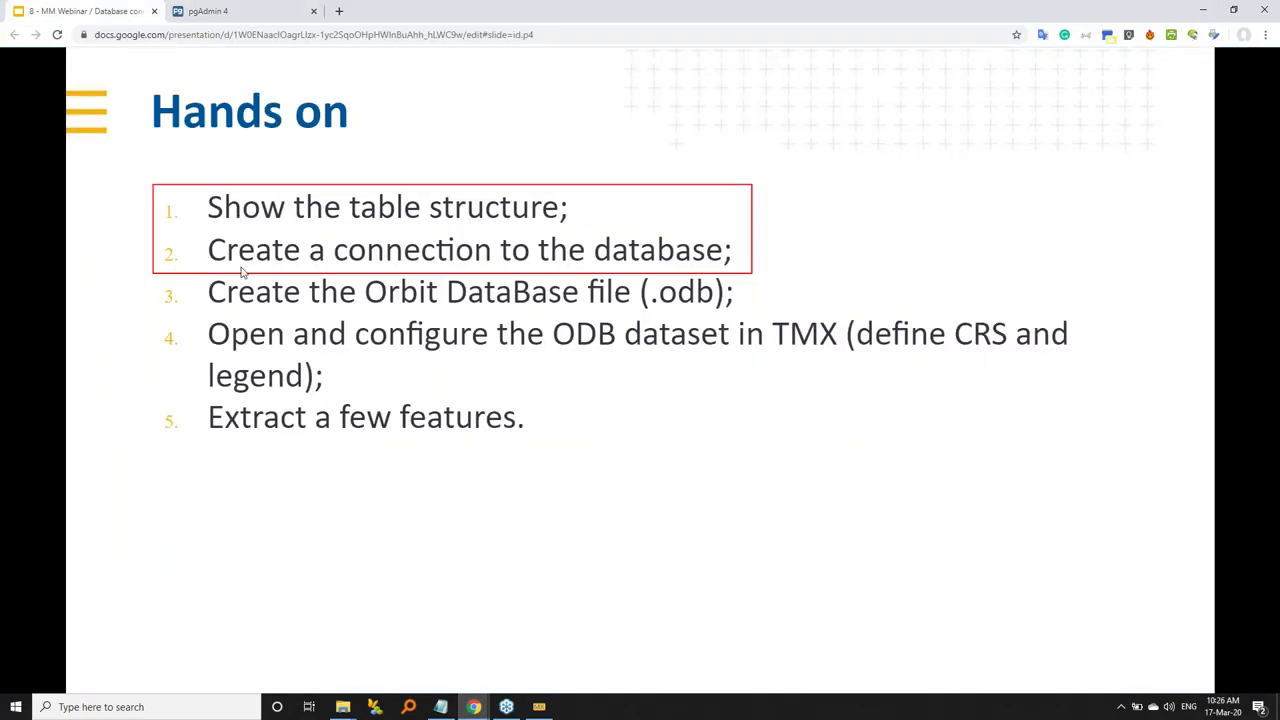
pyautogui.click(547, 250)
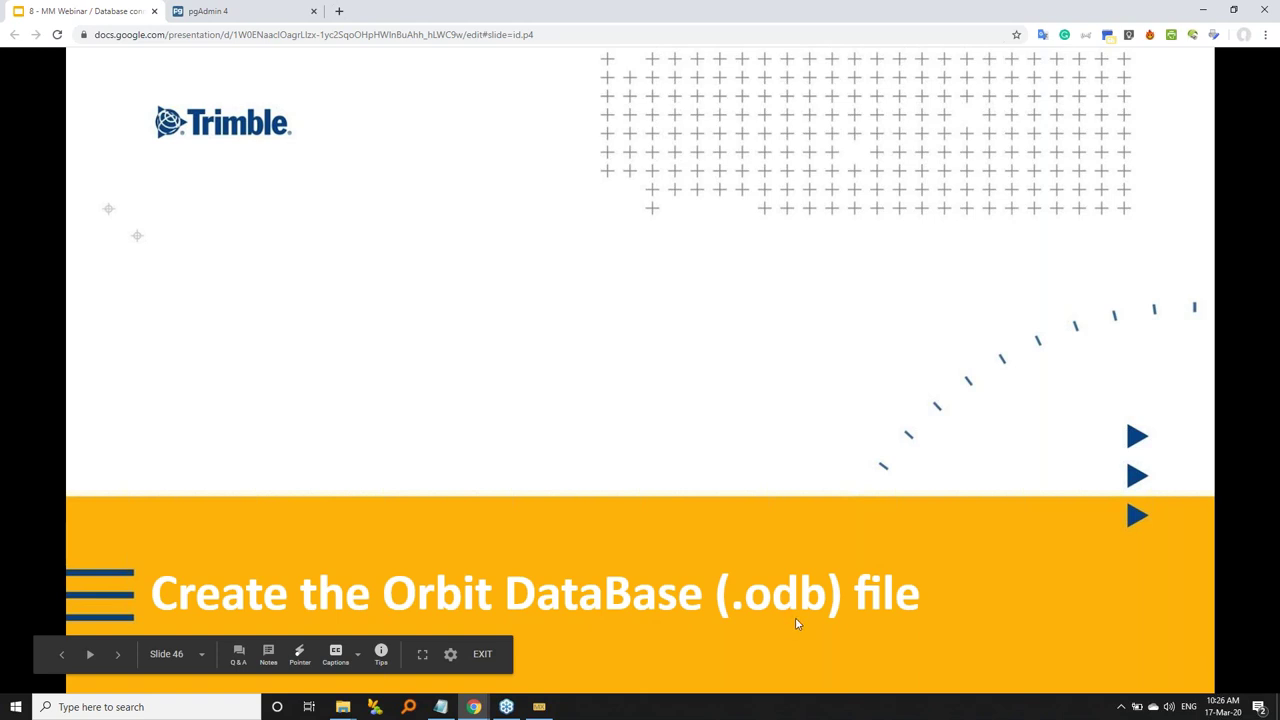
pyautogui.click(880, 647)
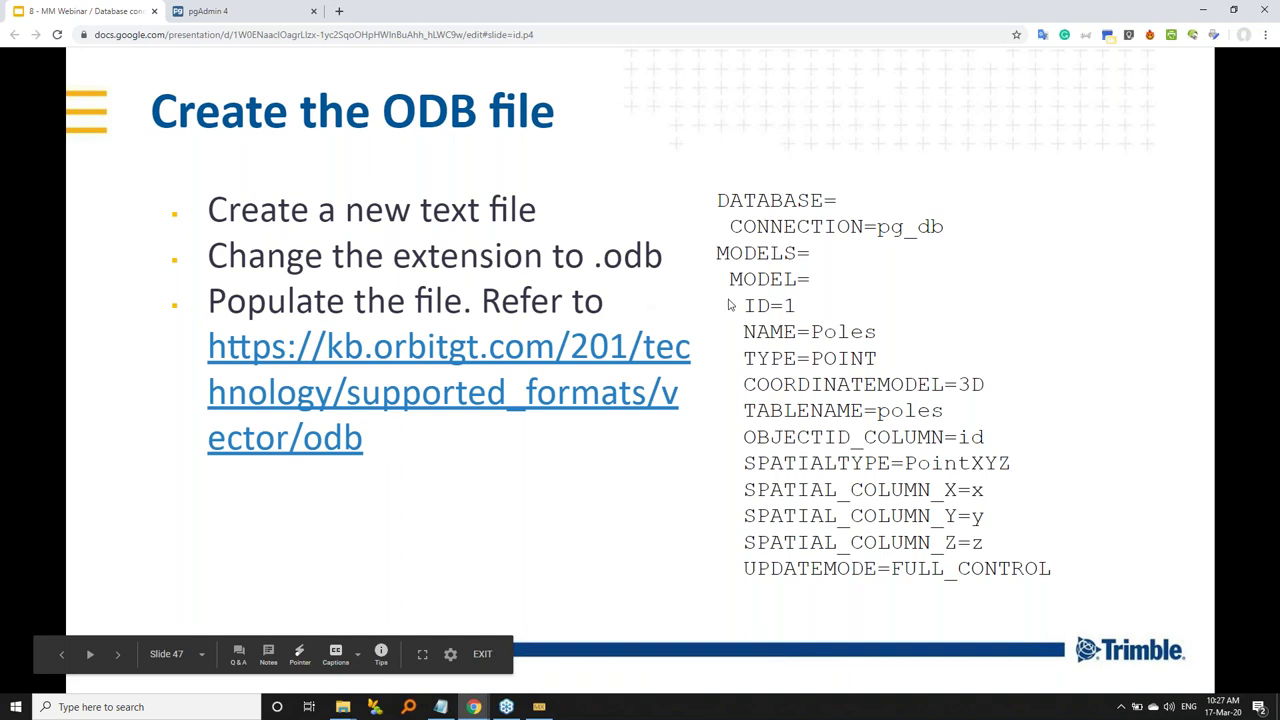
# Step: Open the slide's knowledge base link and read through the Orbit DataBase File page from its structure to the examples
pyautogui.click(306, 346)
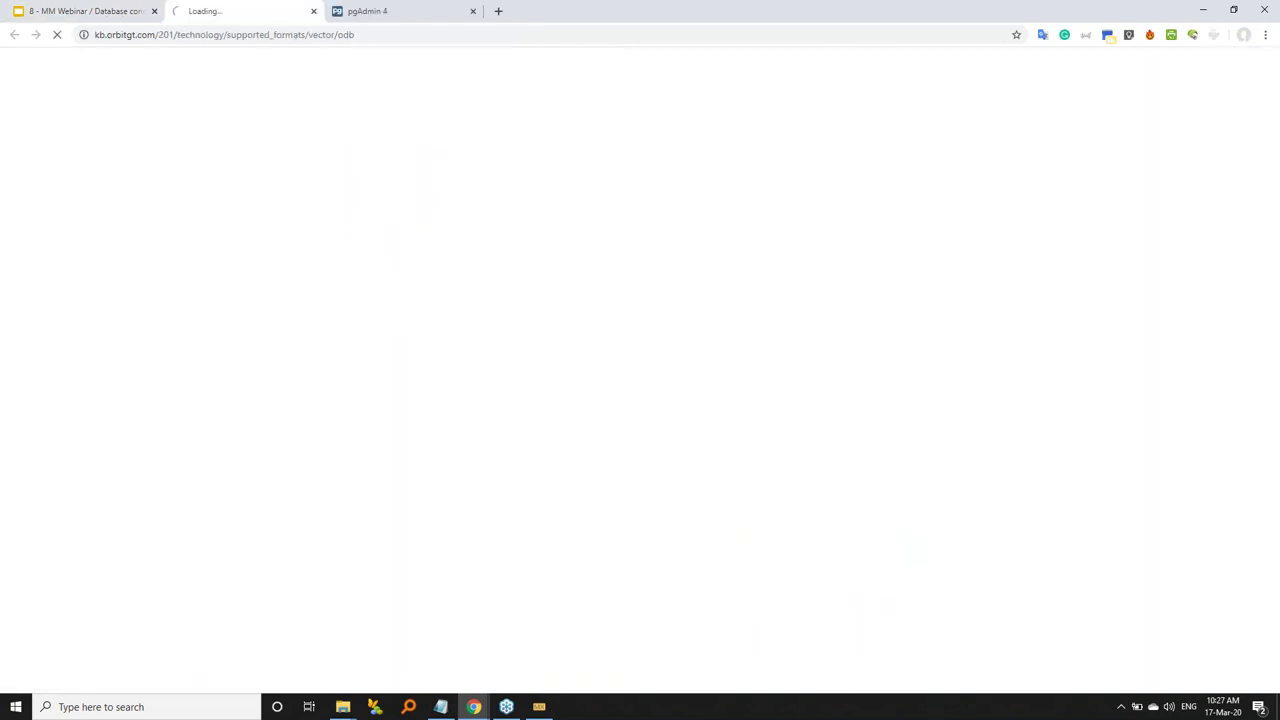
pyautogui.click(94, 11)
pyautogui.click(240, 11)
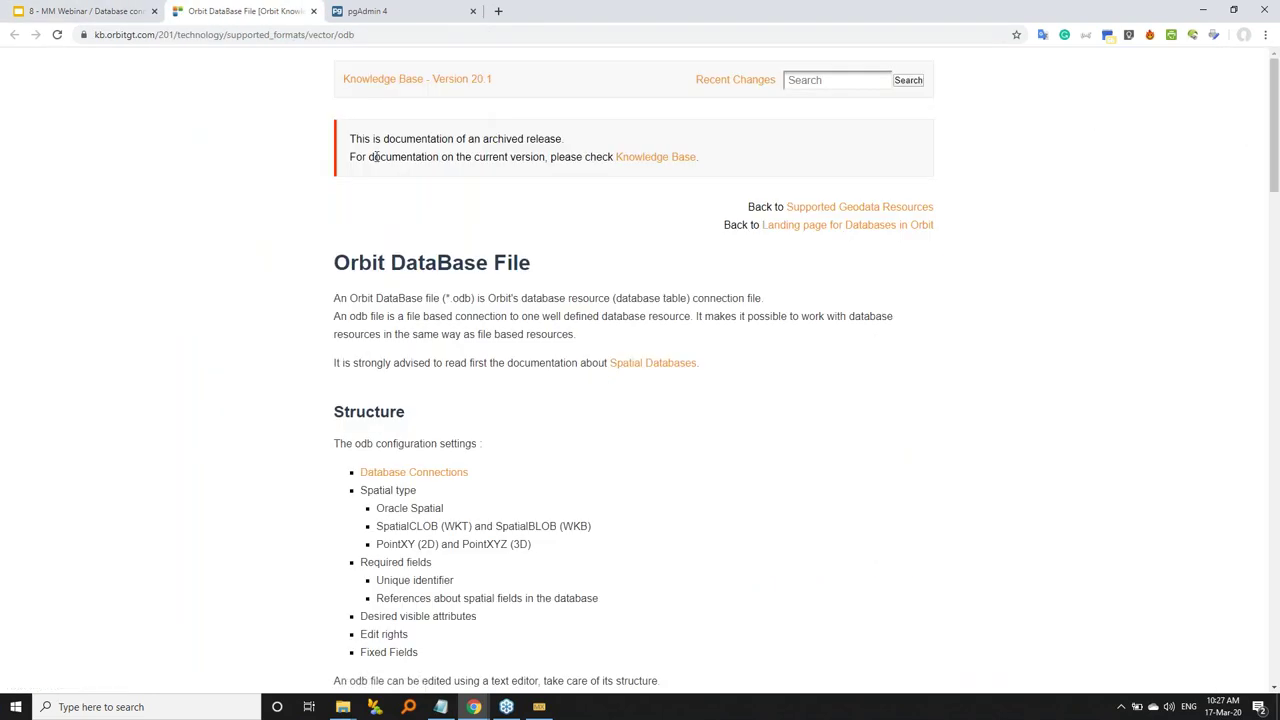
pyautogui.scroll(-1, 326, 262)
pyautogui.scroll(-6, 293, 358)
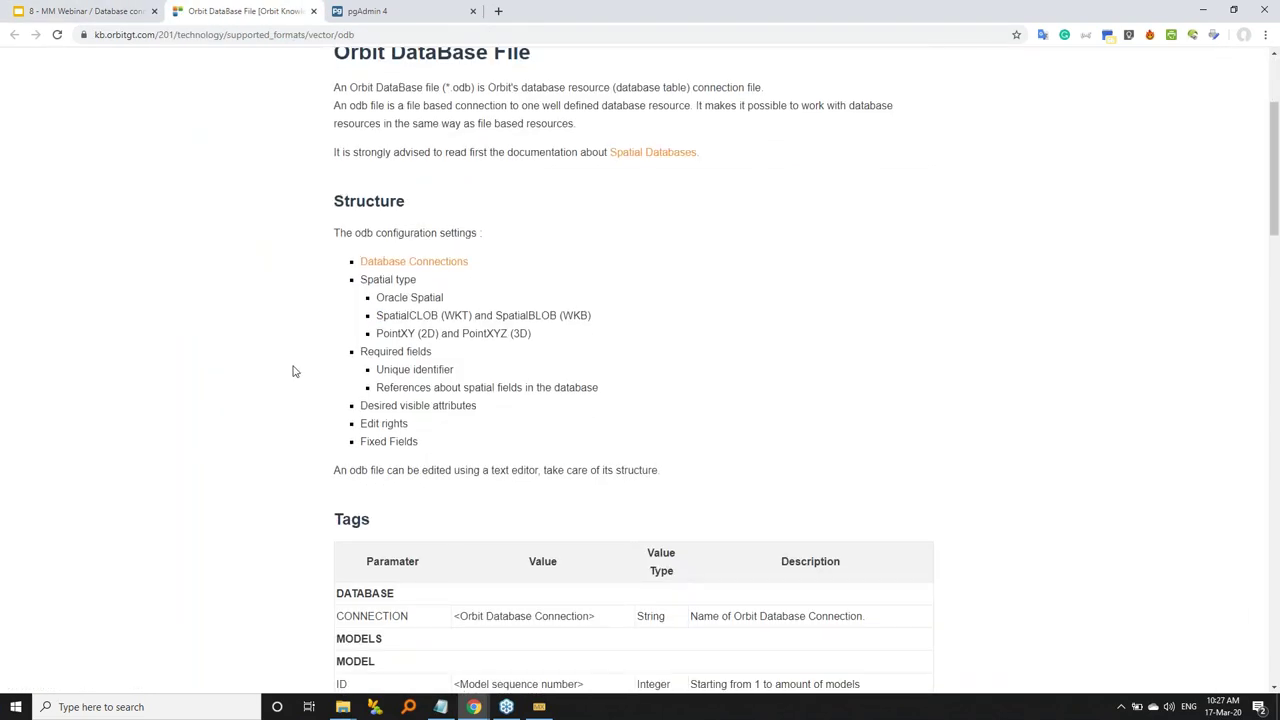
pyautogui.scroll(-7, 293, 358)
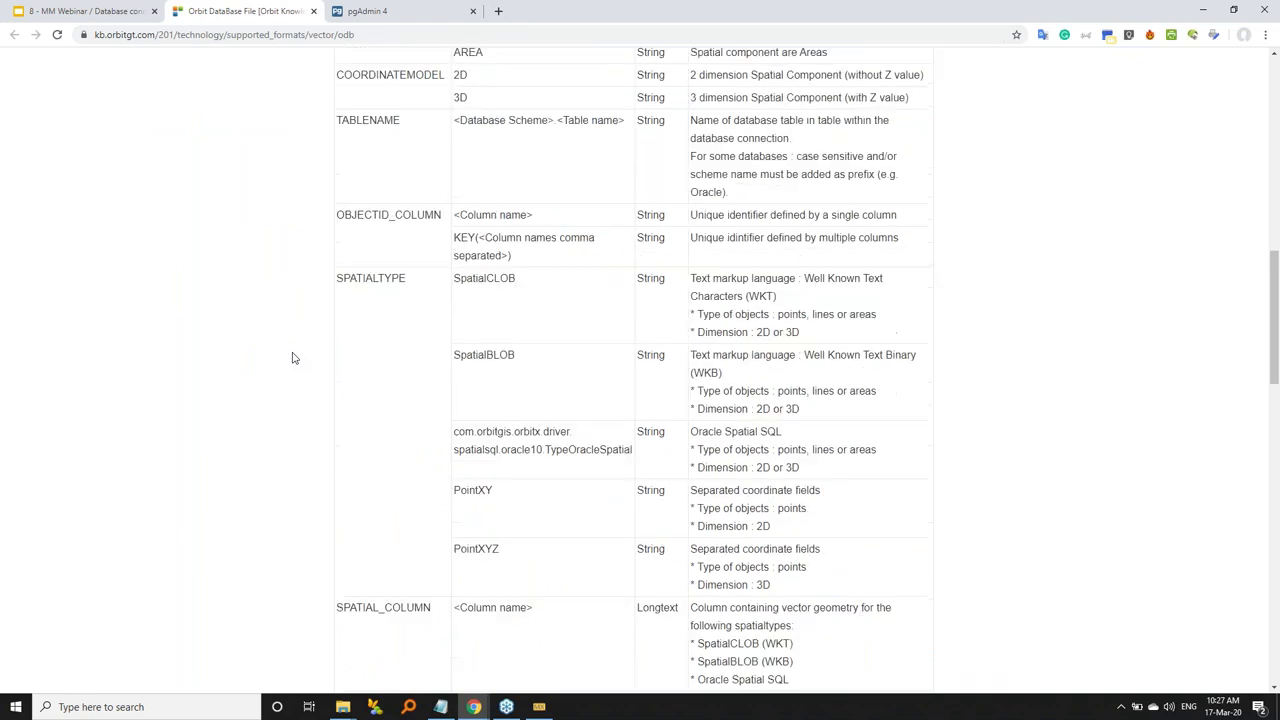
pyautogui.scroll(-3, 311, 358)
pyautogui.scroll(-5, 314, 357)
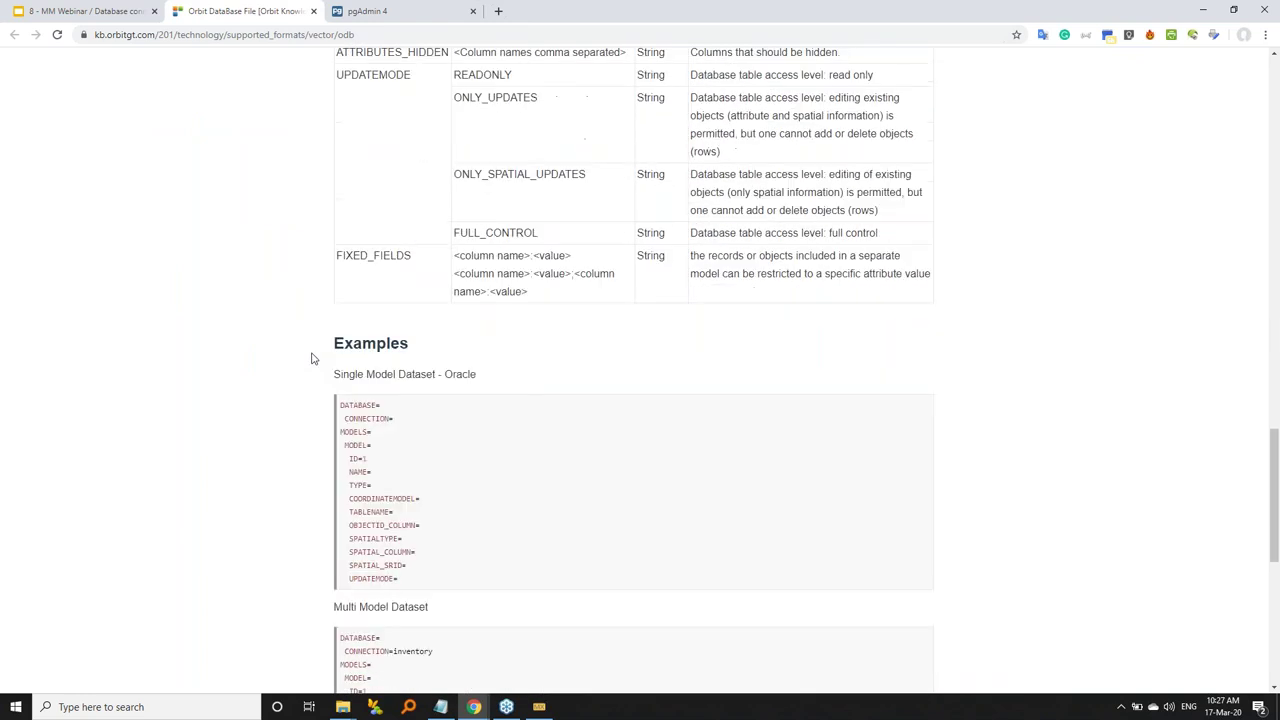
# Step: Examine the SPATIALTYPE and COORDINATEMODEL options in the tag table, highlighting the SpatialBLOB value
pyautogui.scroll(8, 318, 357)
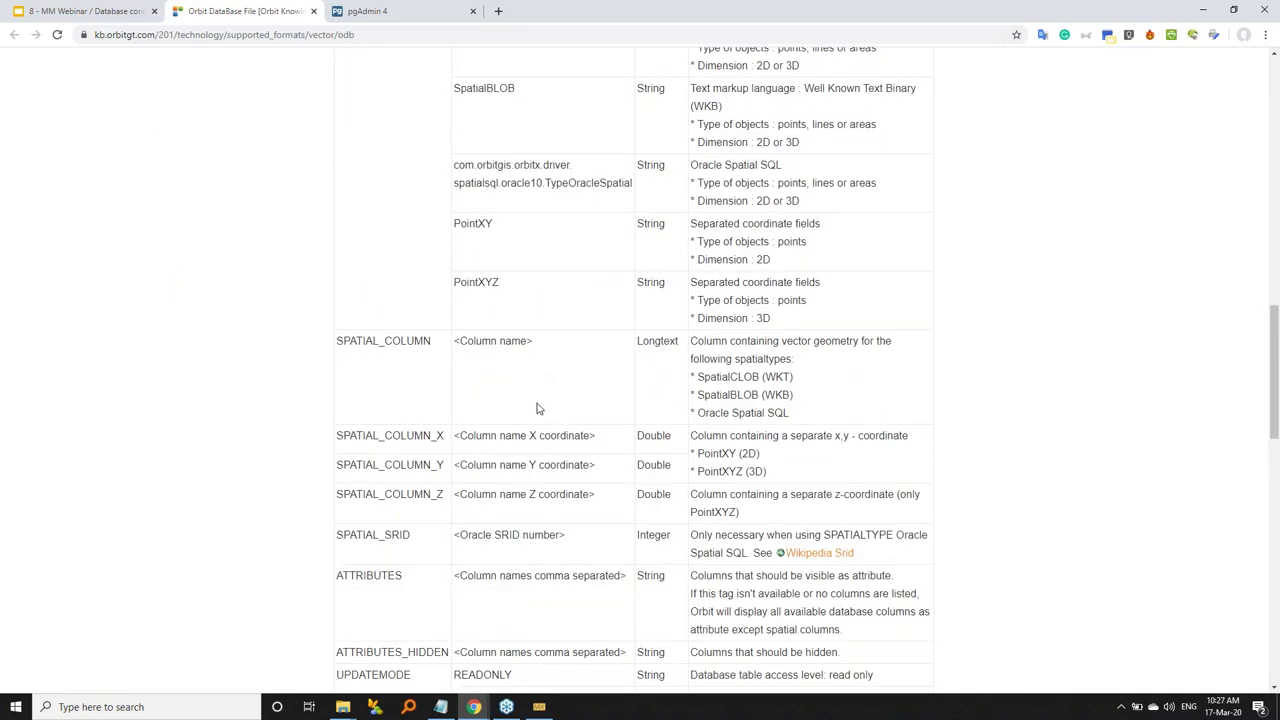
pyautogui.scroll(3, 531, 387)
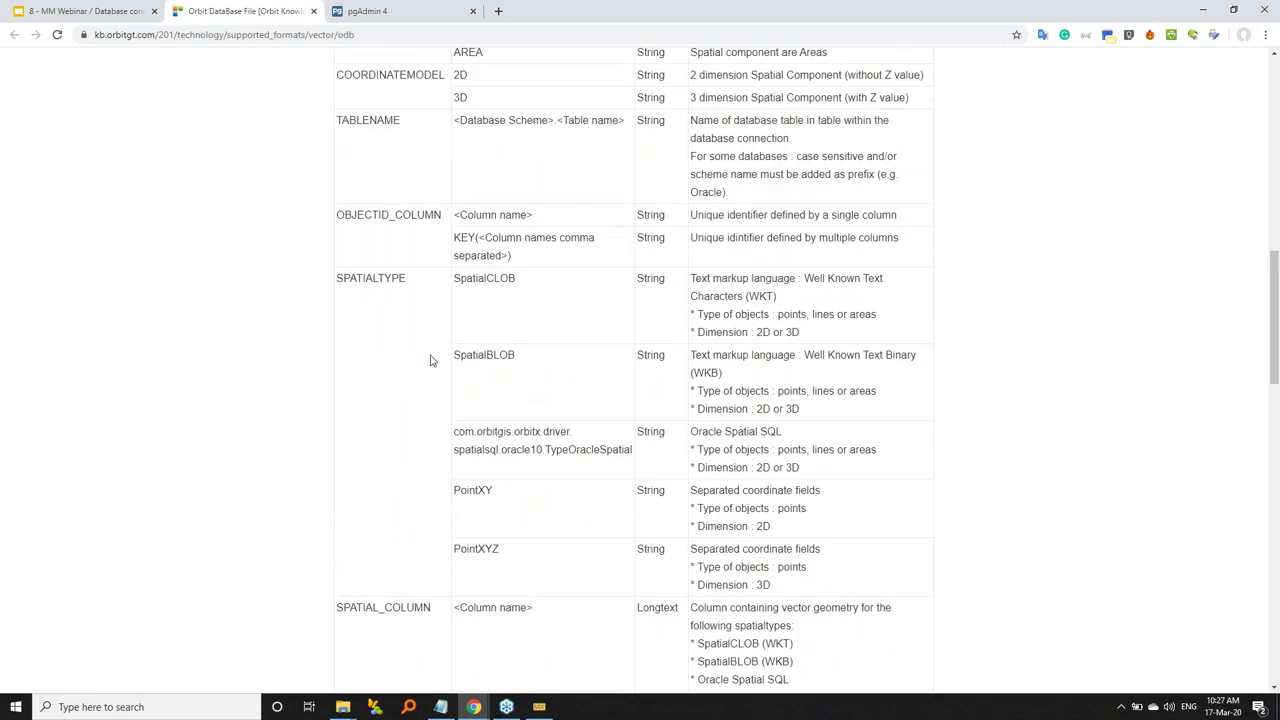
pyautogui.moveTo(453, 356); pyautogui.dragTo(535, 352)
pyautogui.scroll(2, 501, 269)
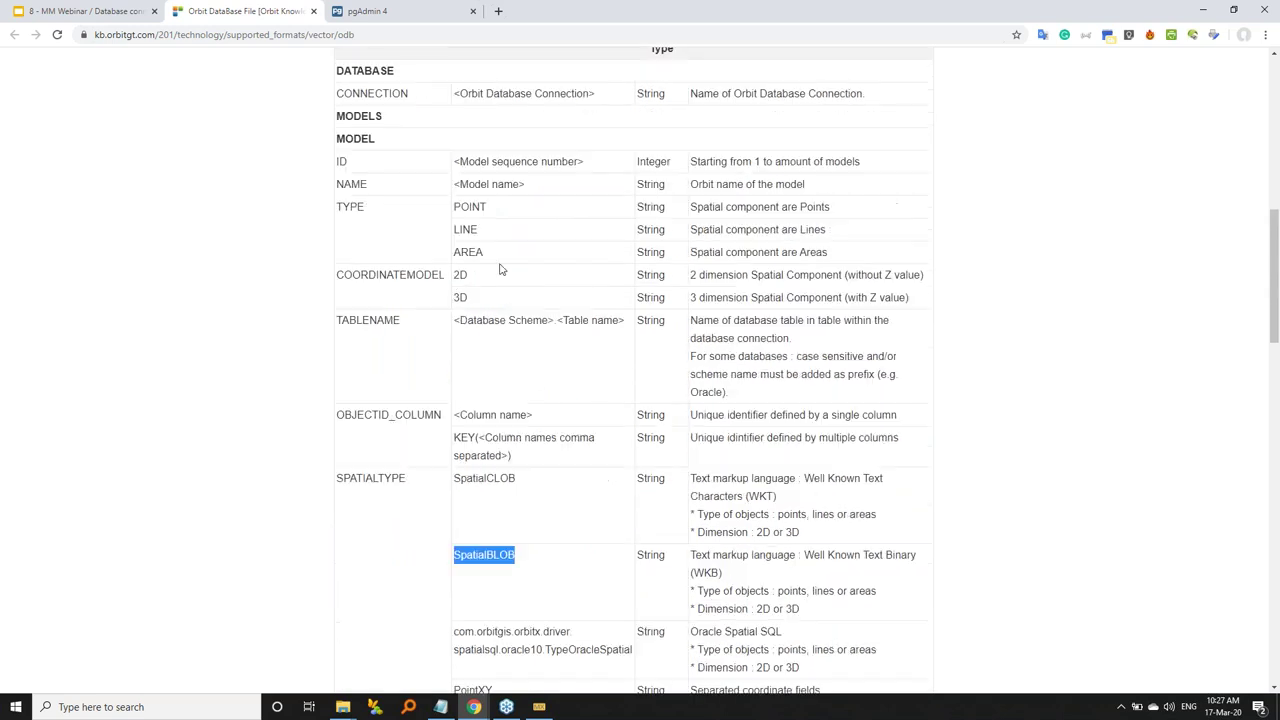
pyautogui.doubleClick(457, 276)
pyautogui.click(423, 276)
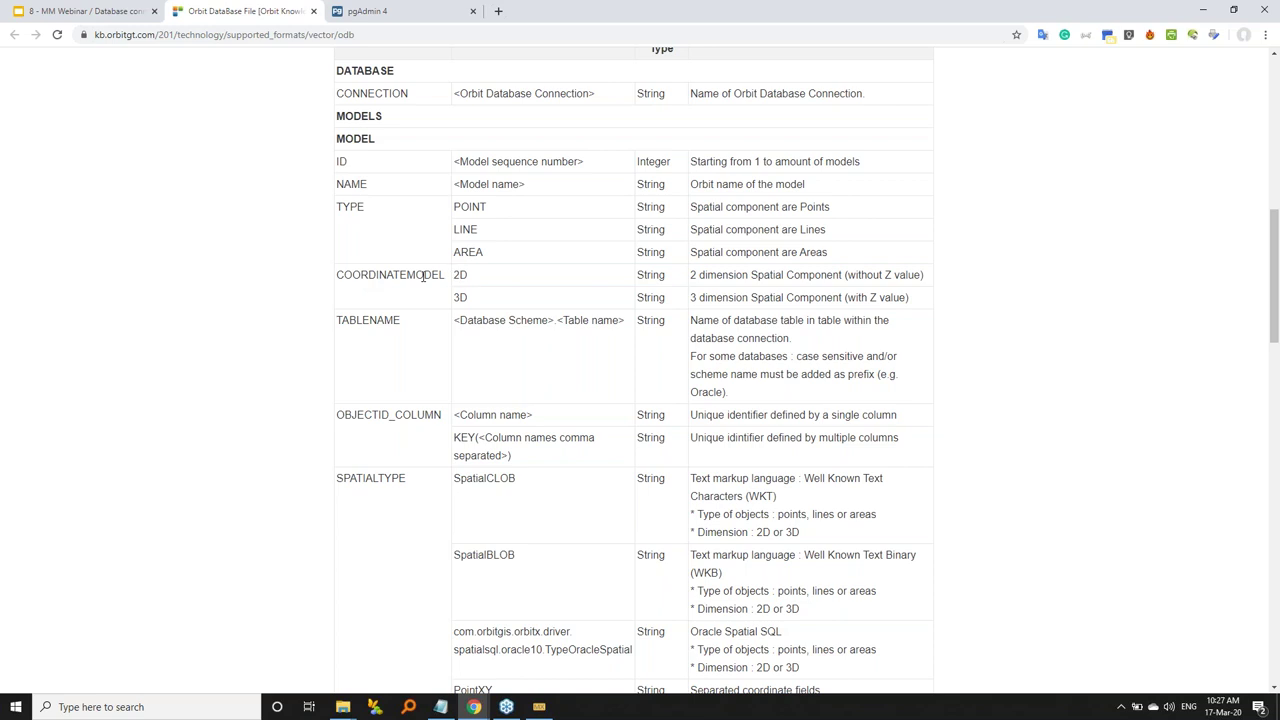
# Step: Return to the presentation and advance to the "Content of the ODB file" slide
pyautogui.click(107, 10)
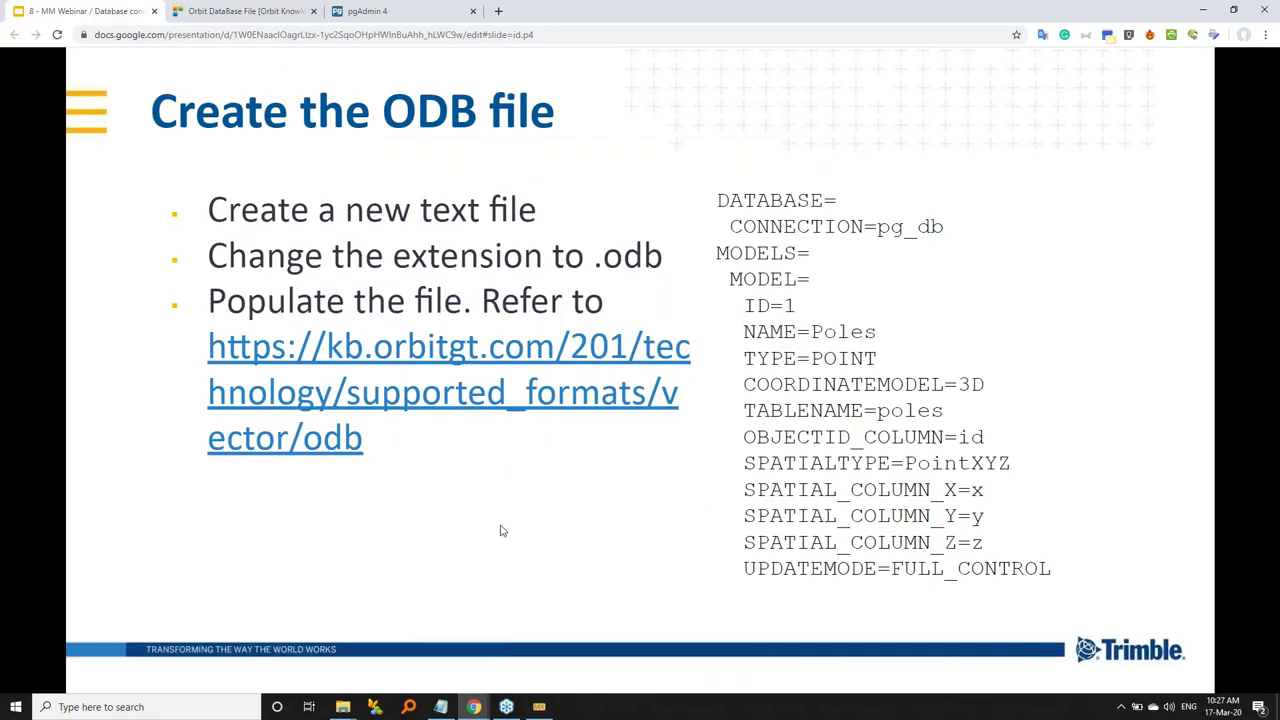
pyautogui.press('Right')
pyautogui.press('Right')
pyautogui.press('Left')
pyautogui.press('Right')
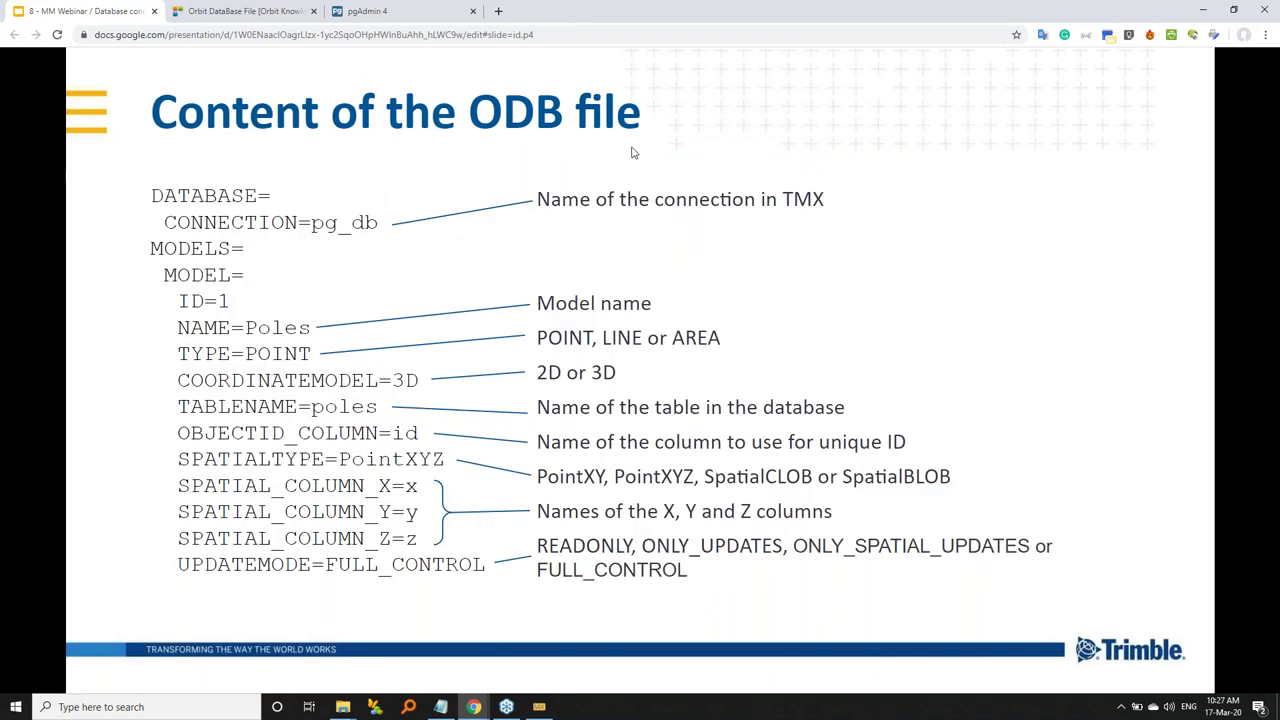
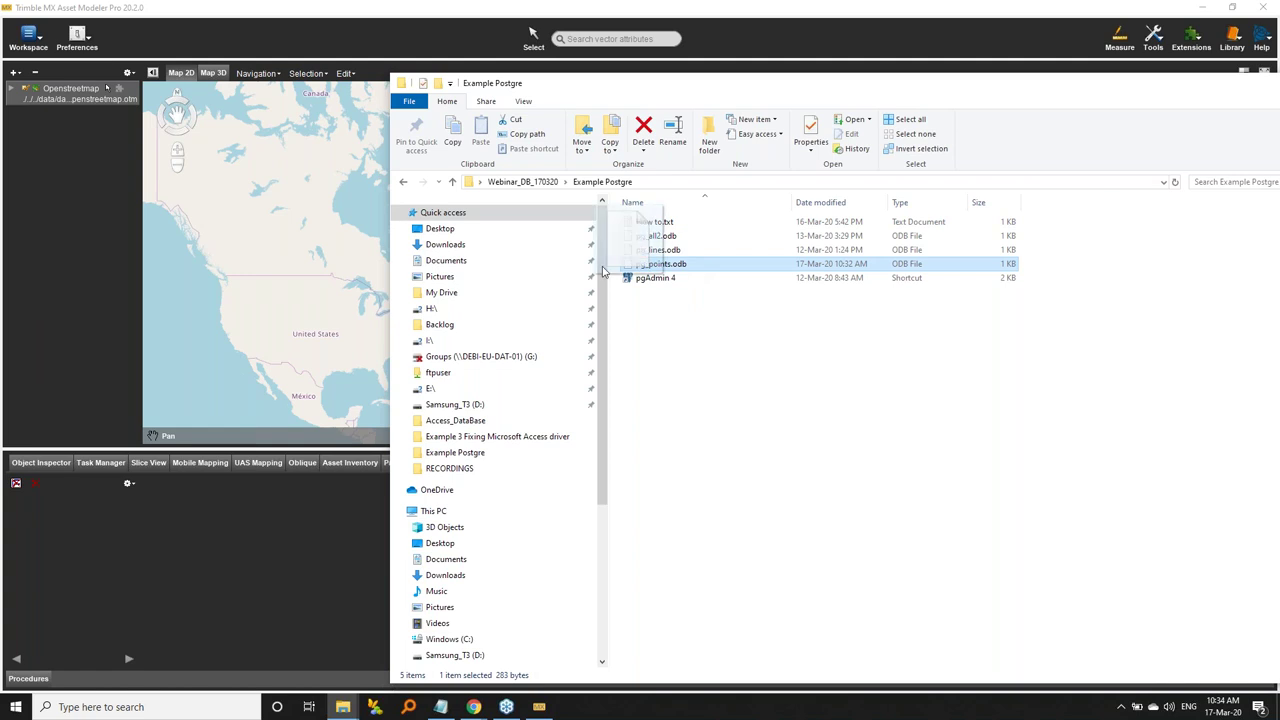
# Step: Add pg_points.odb from the Example Postgre folder to the Trimble MX Asset Modeler datasets and bring the map into view
pyautogui.moveTo(106, 87); pyautogui.dragTo(106, 88)
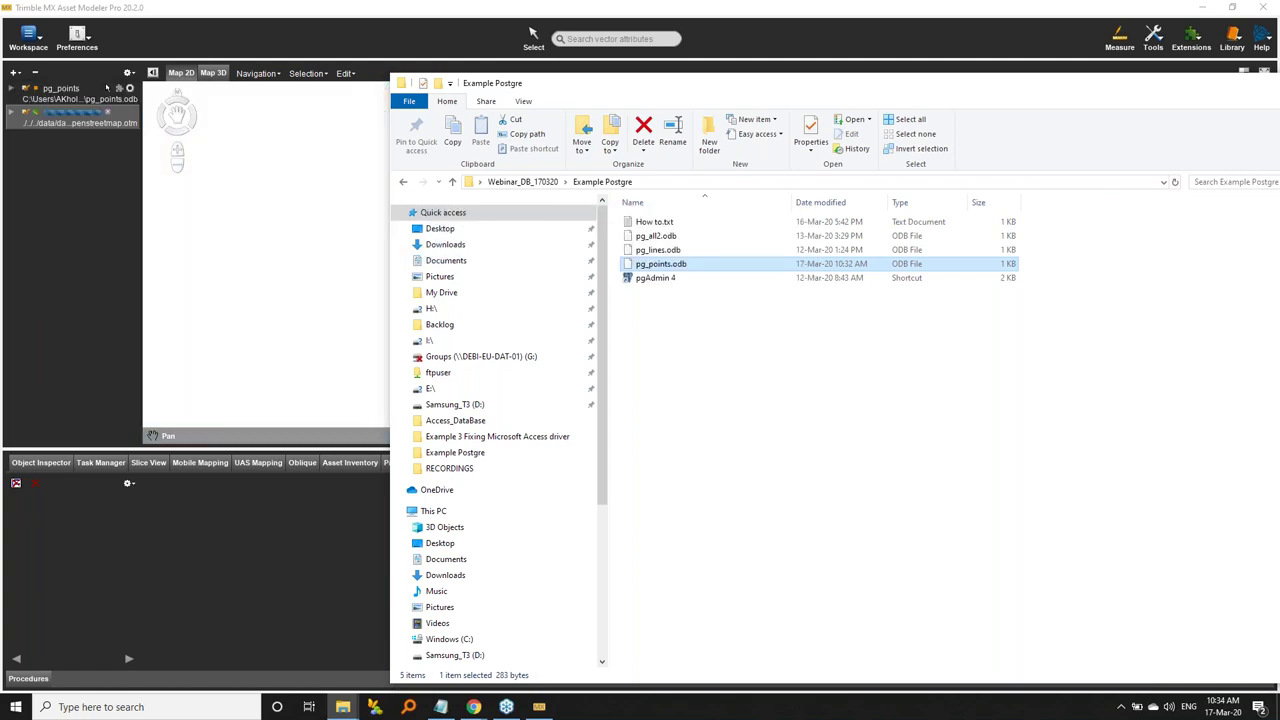
pyautogui.moveTo(1127, 89); pyautogui.dragTo(735, 57)
pyautogui.click(978, 60)
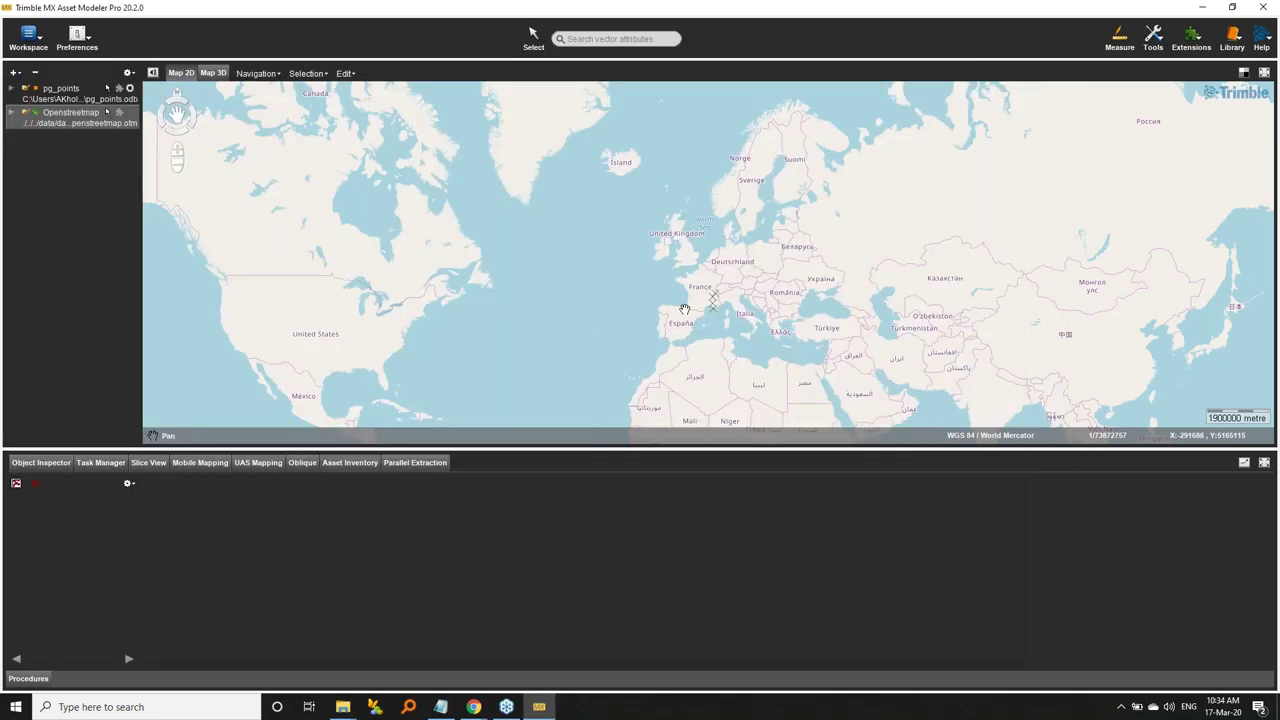
pyautogui.scroll(1, 729, 312)
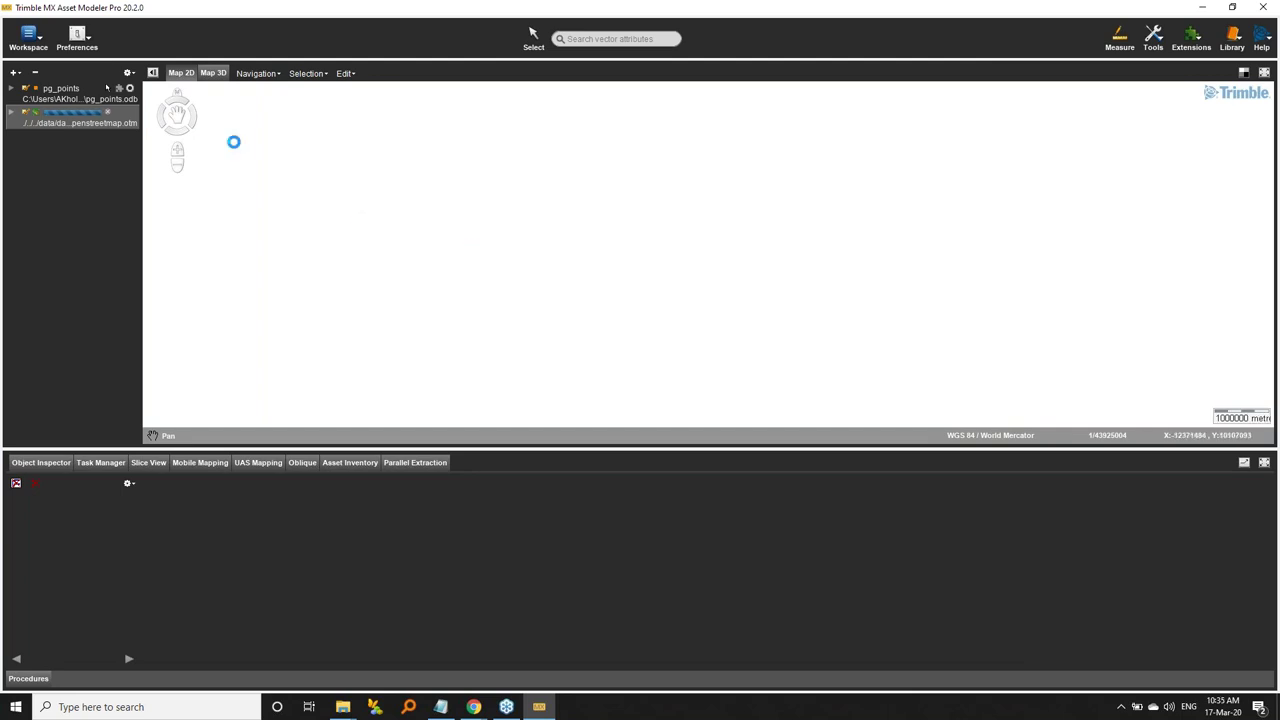
# Step: Examine the attribute table of the pg_points dataset, checking its id and height columns, and close it
pyautogui.rightClick(72, 90)
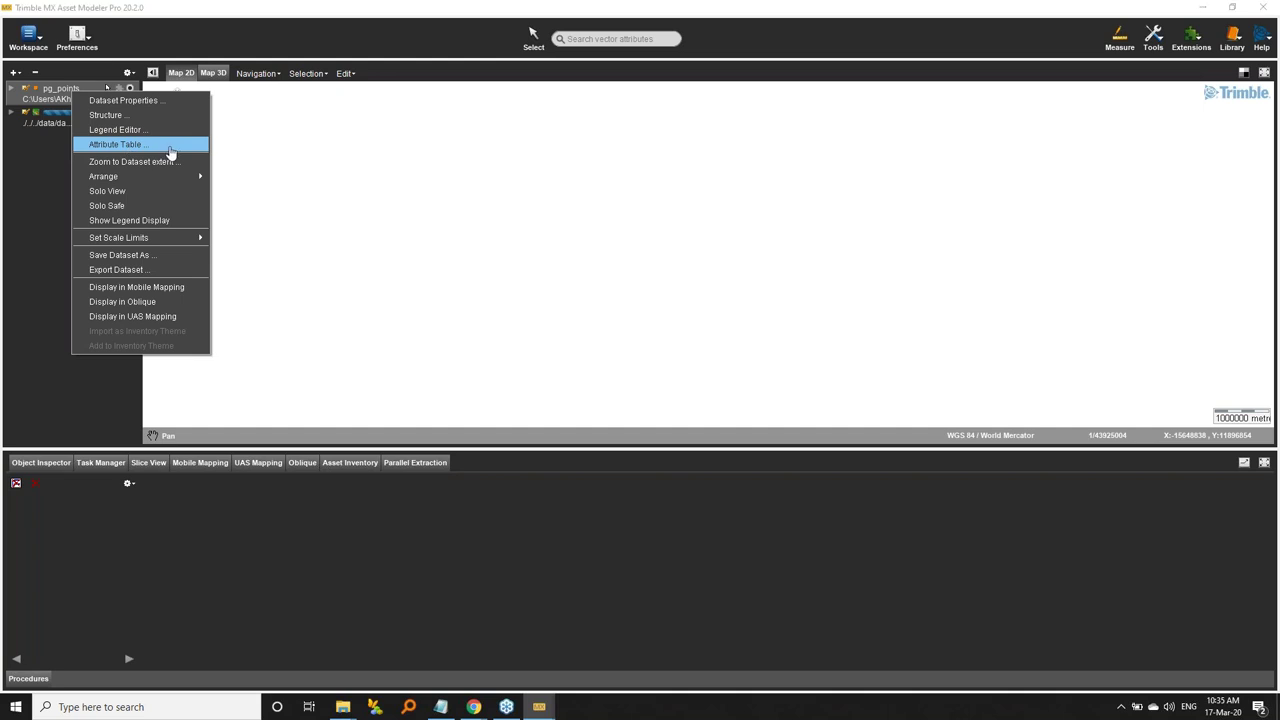
pyautogui.click(170, 150)
pyautogui.click(551, 221)
pyautogui.click(564, 241)
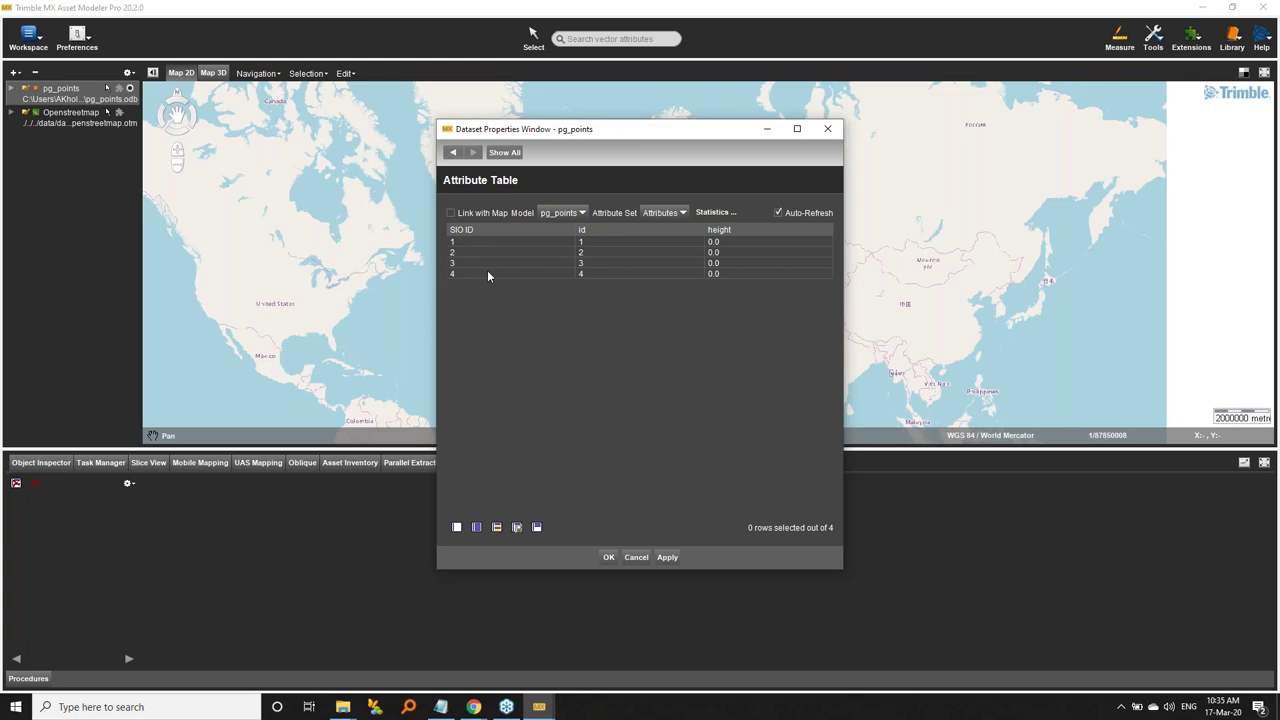
pyautogui.moveTo(625, 130); pyautogui.dragTo(593, 131)
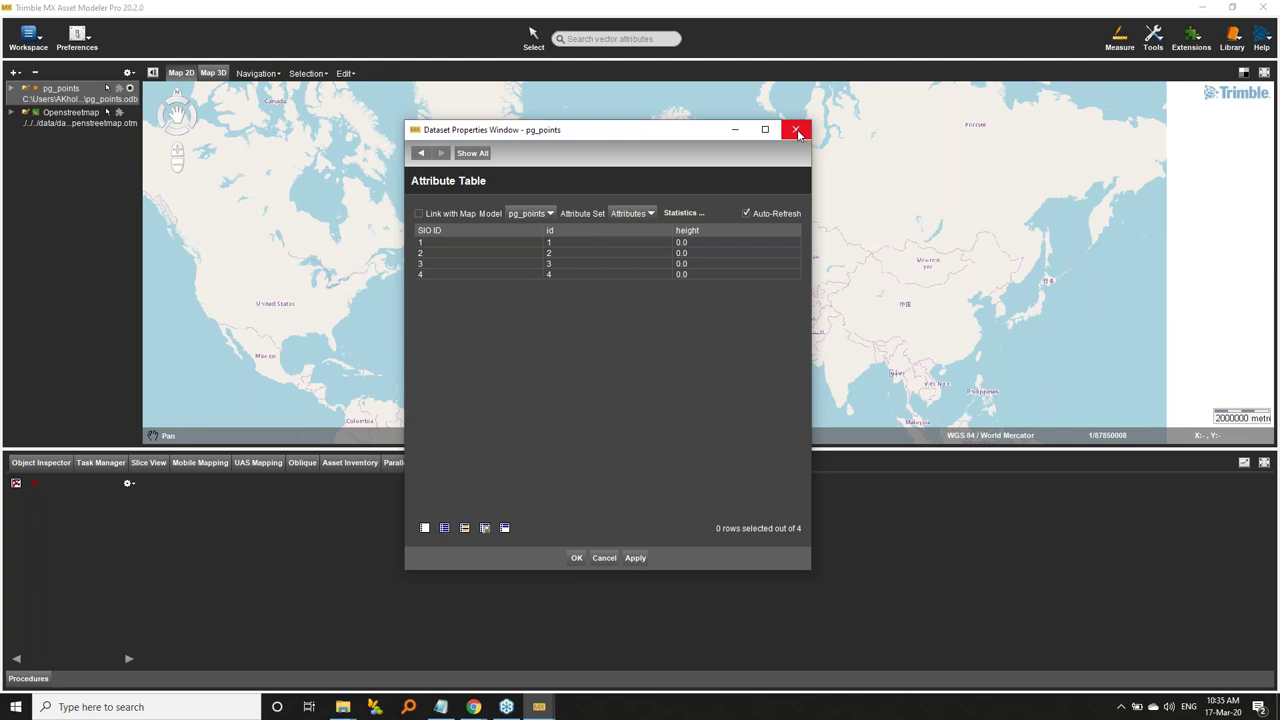
pyautogui.click(797, 131)
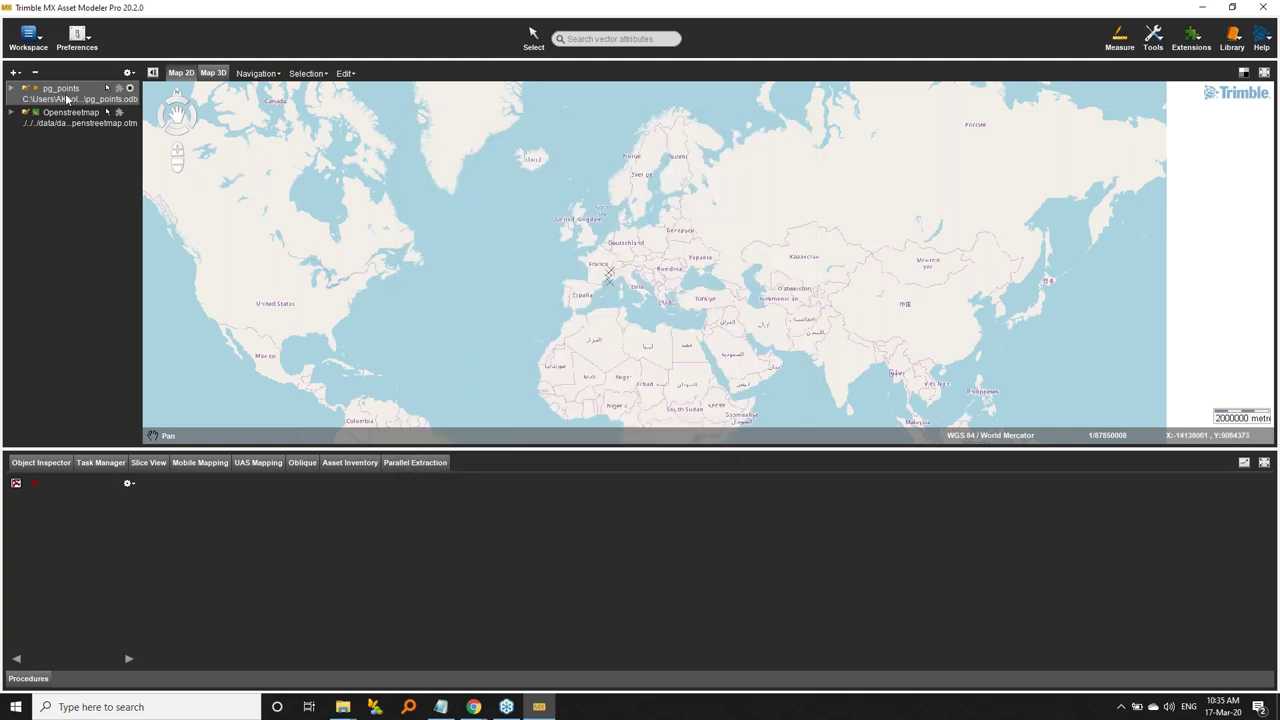
# Step: Set the projection of the pg_points dataset to WGS 84 / UTM zone 32N (EPSG:32632) and apply it
pyautogui.rightClick(64, 99)
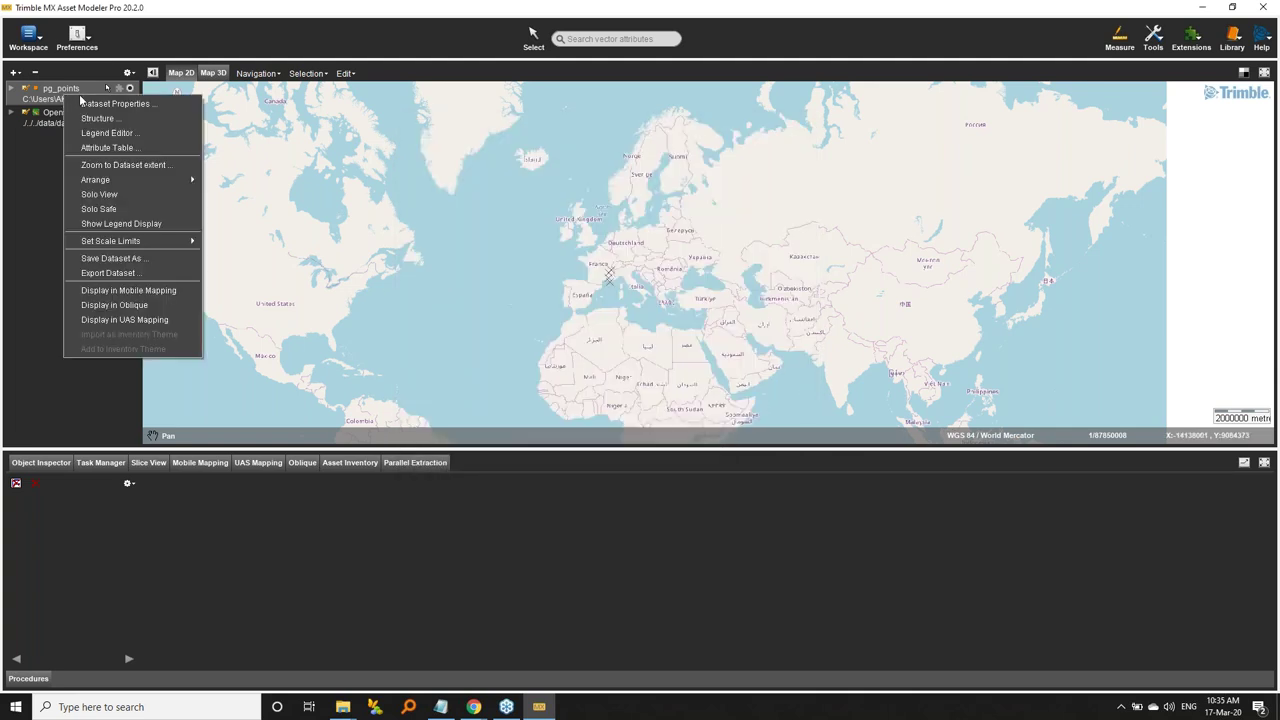
pyautogui.click(111, 110)
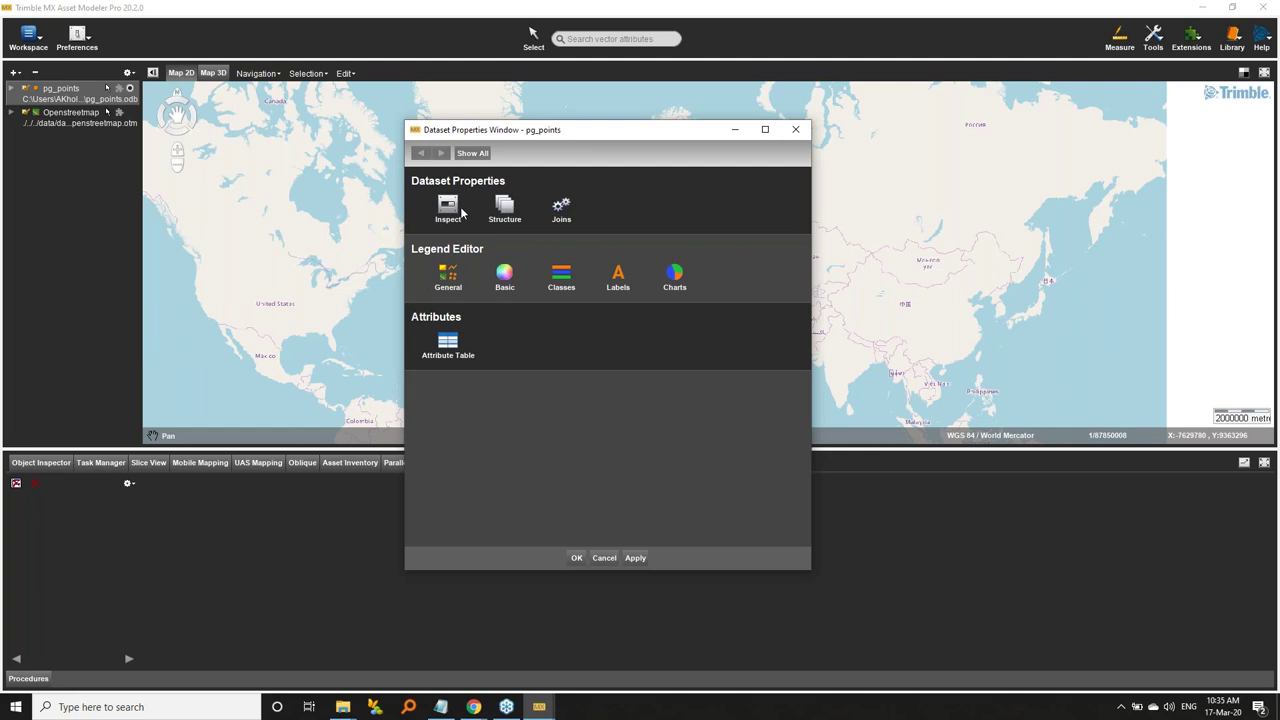
pyautogui.click(455, 211)
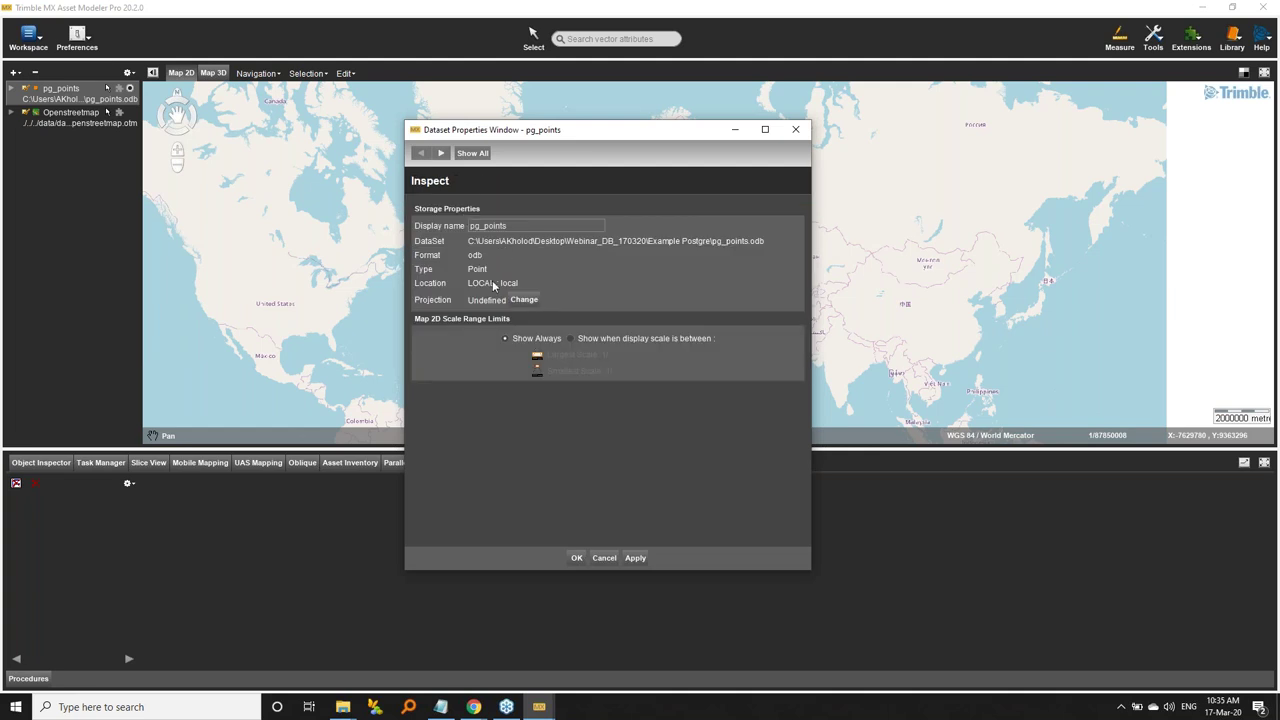
pyautogui.moveTo(600, 142); pyautogui.dragTo(235, 149)
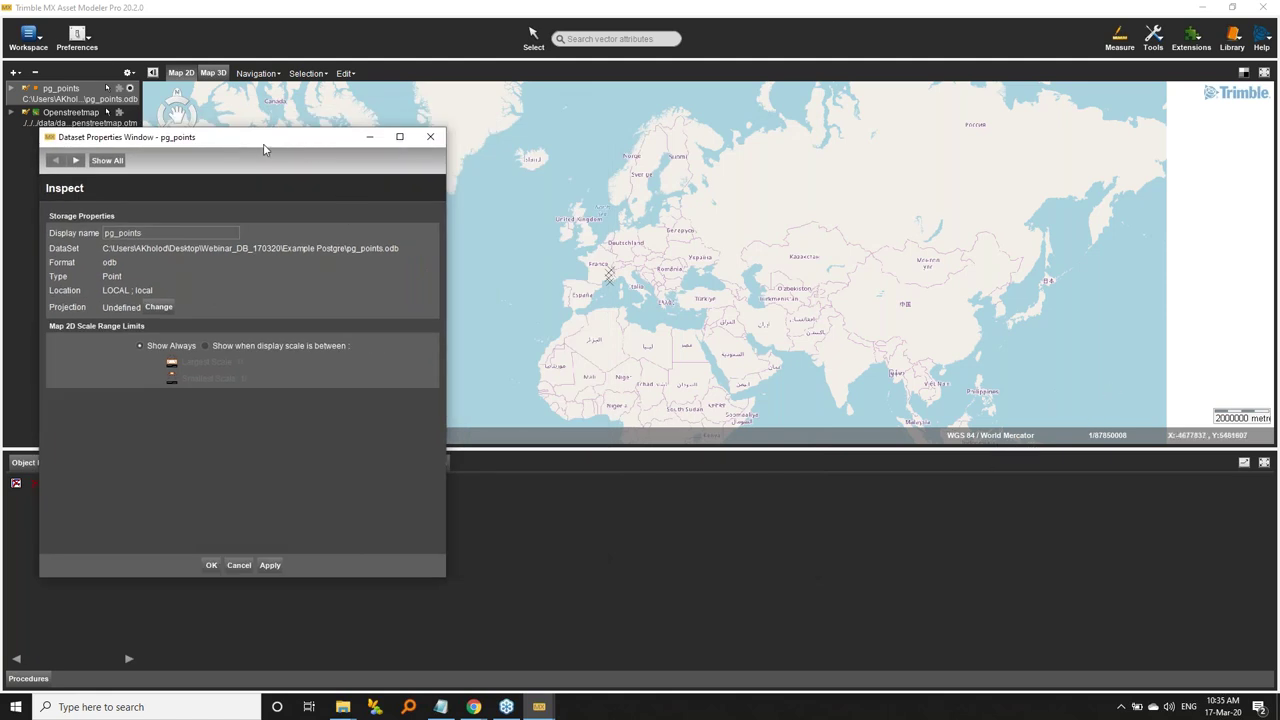
pyautogui.moveTo(264, 143); pyautogui.dragTo(269, 143)
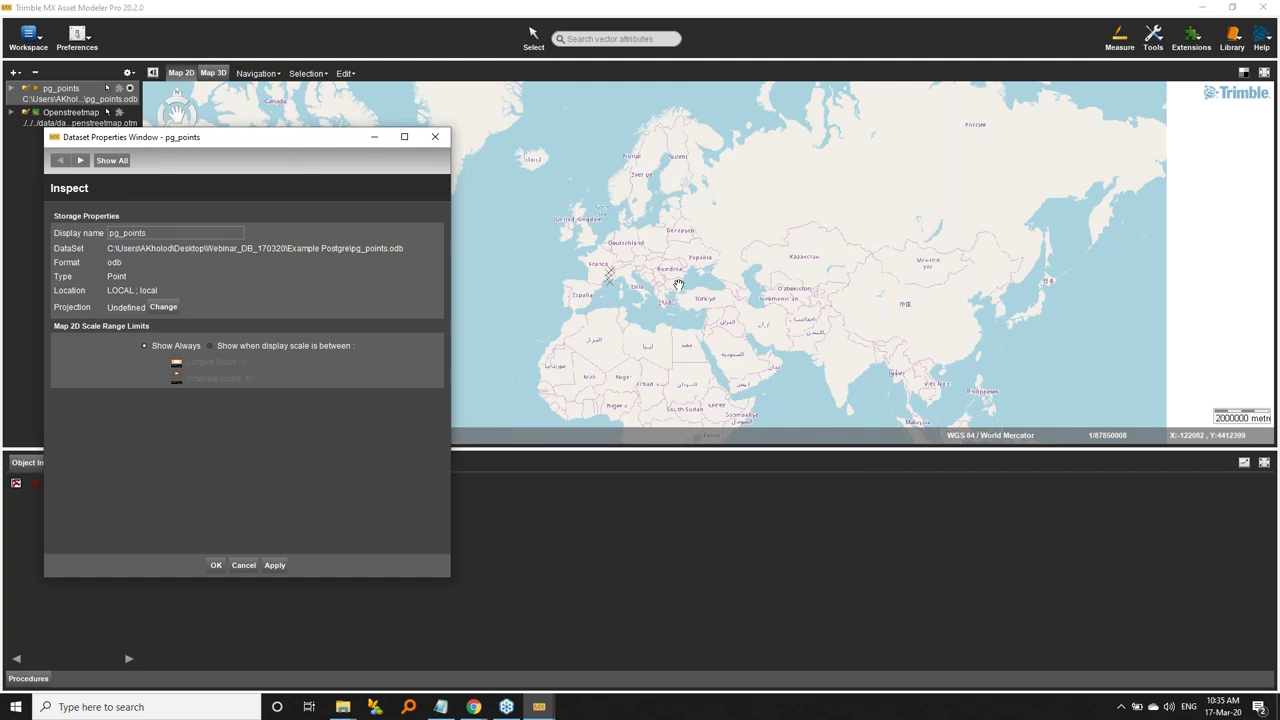
pyautogui.click(170, 312)
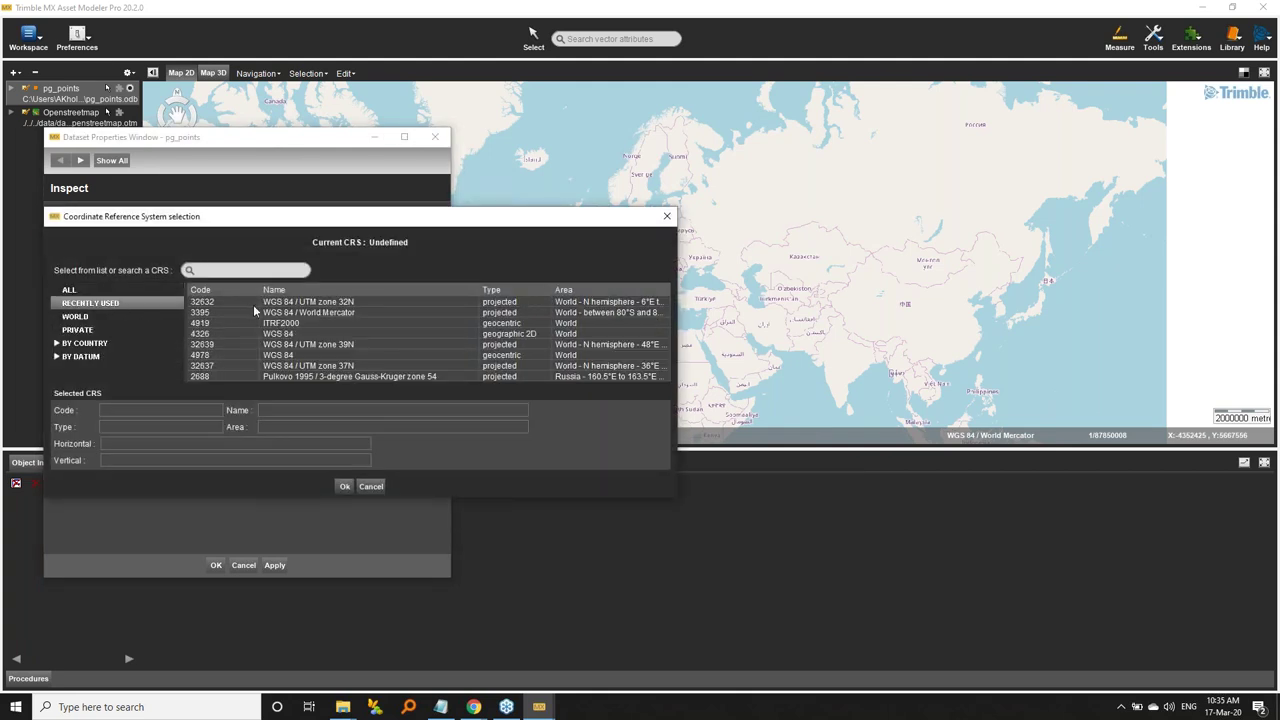
pyautogui.click(351, 304)
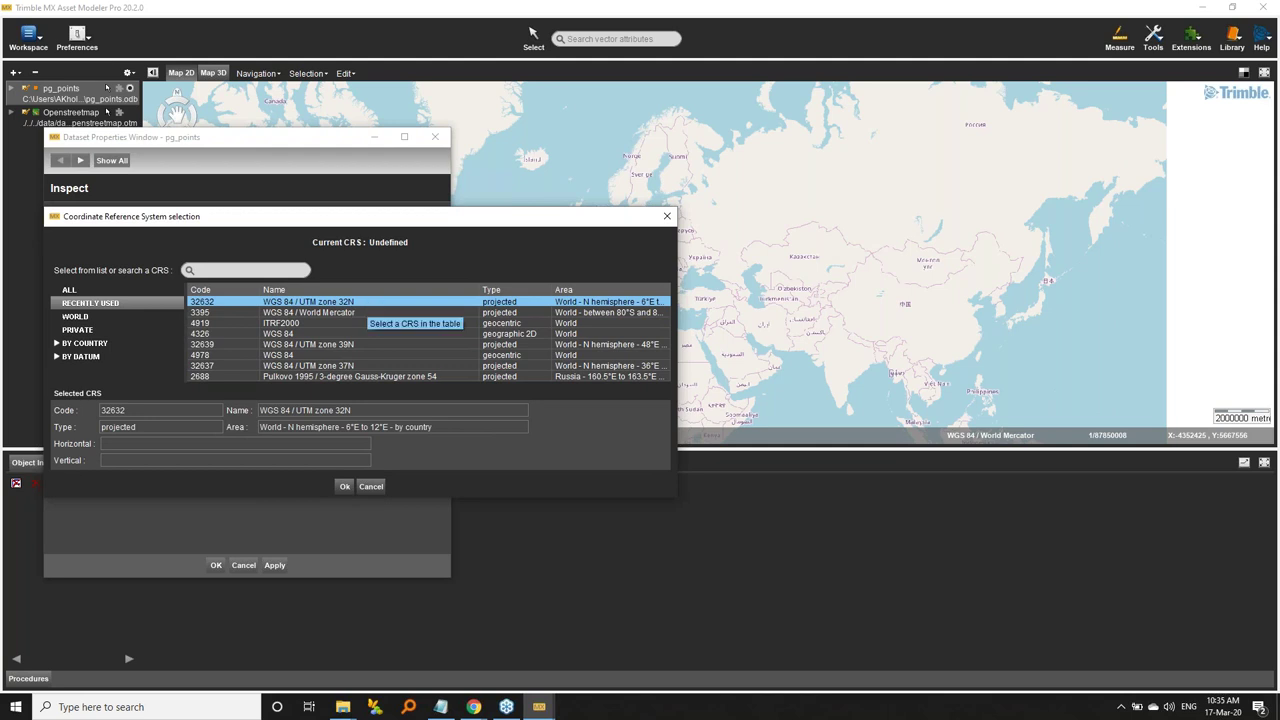
pyautogui.click(344, 485)
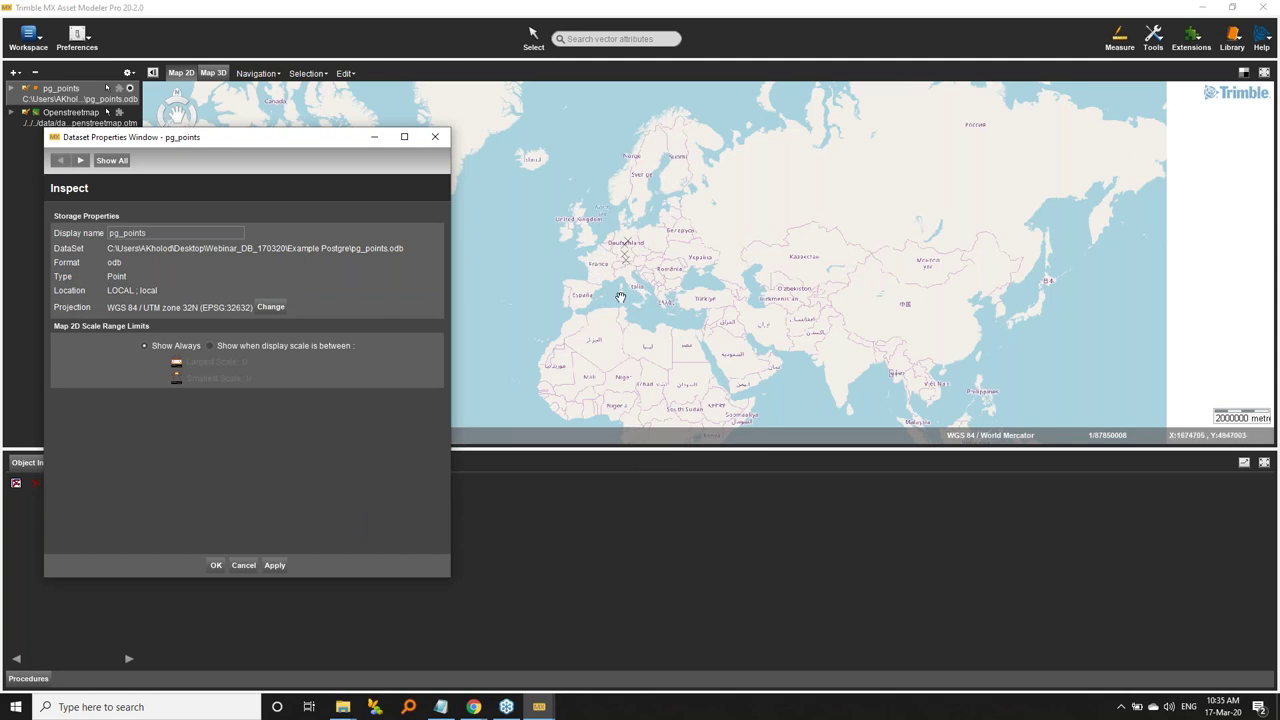
pyautogui.click(274, 565)
pyautogui.click(216, 566)
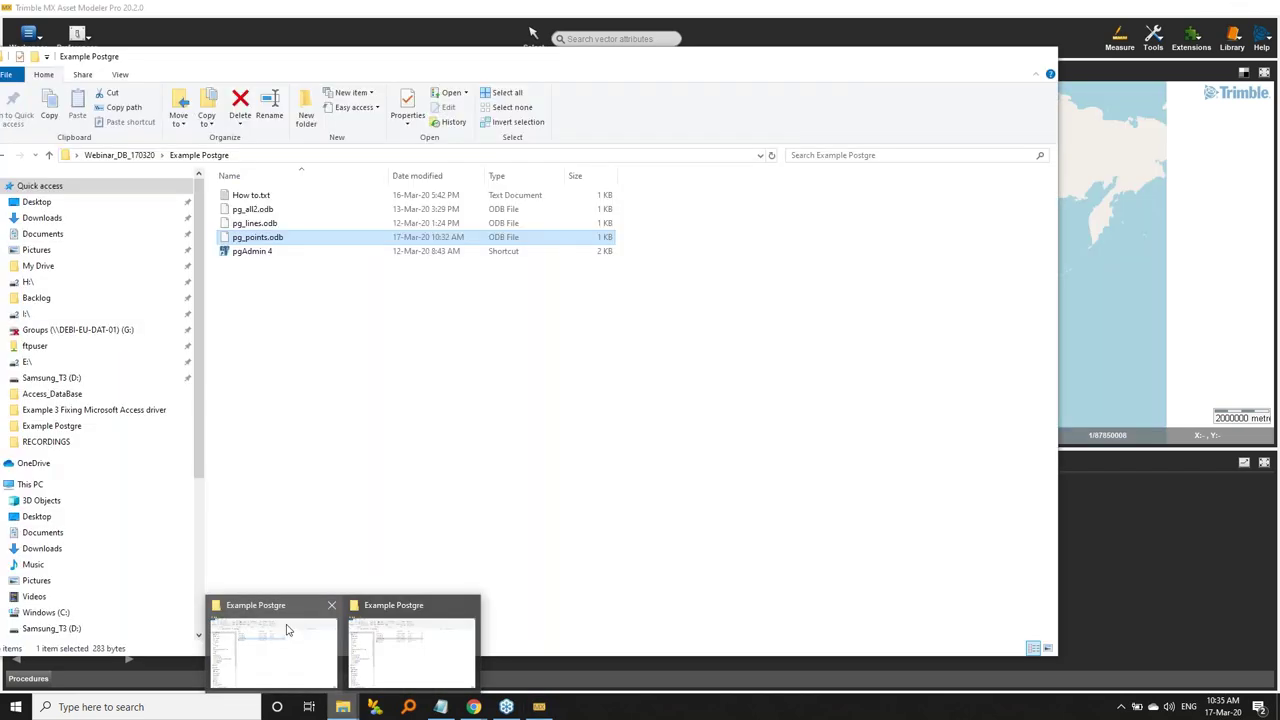
# Step: Open pg_points.ord from the Example Postgre folder in Notepad++, examine its DataSetCRS value, and close it
pyautogui.click(287, 630)
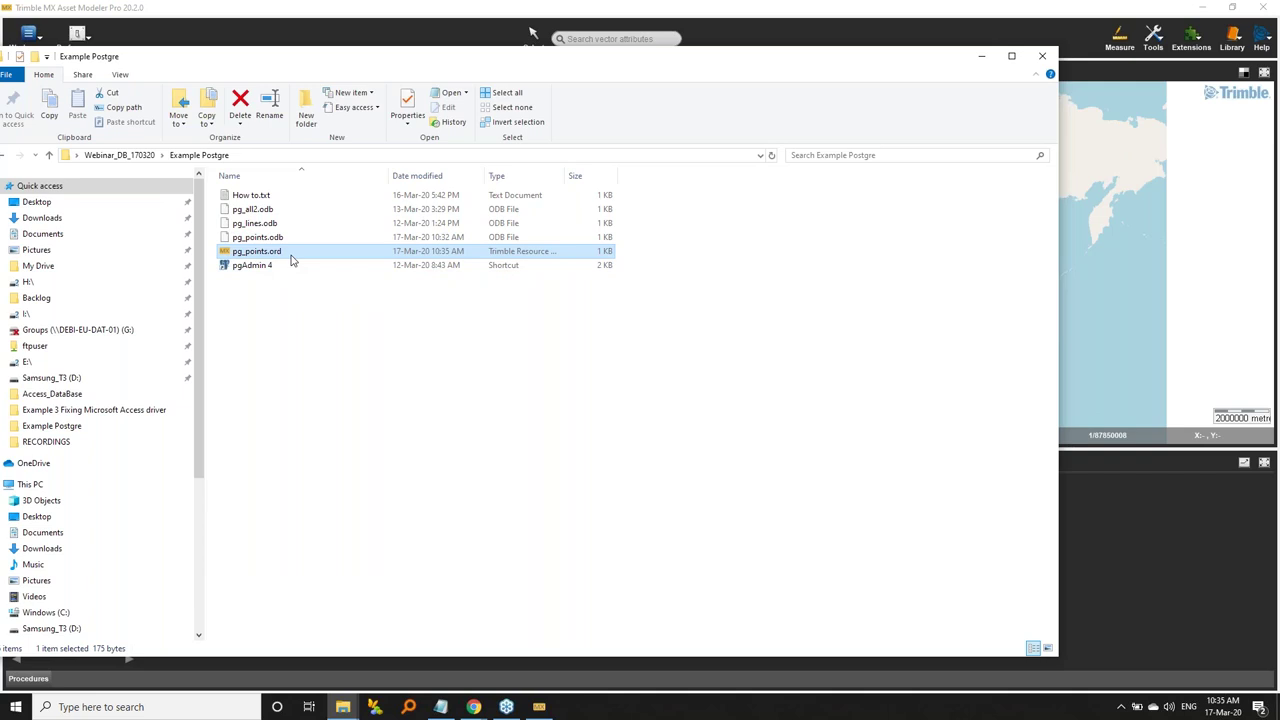
pyautogui.rightClick(291, 260)
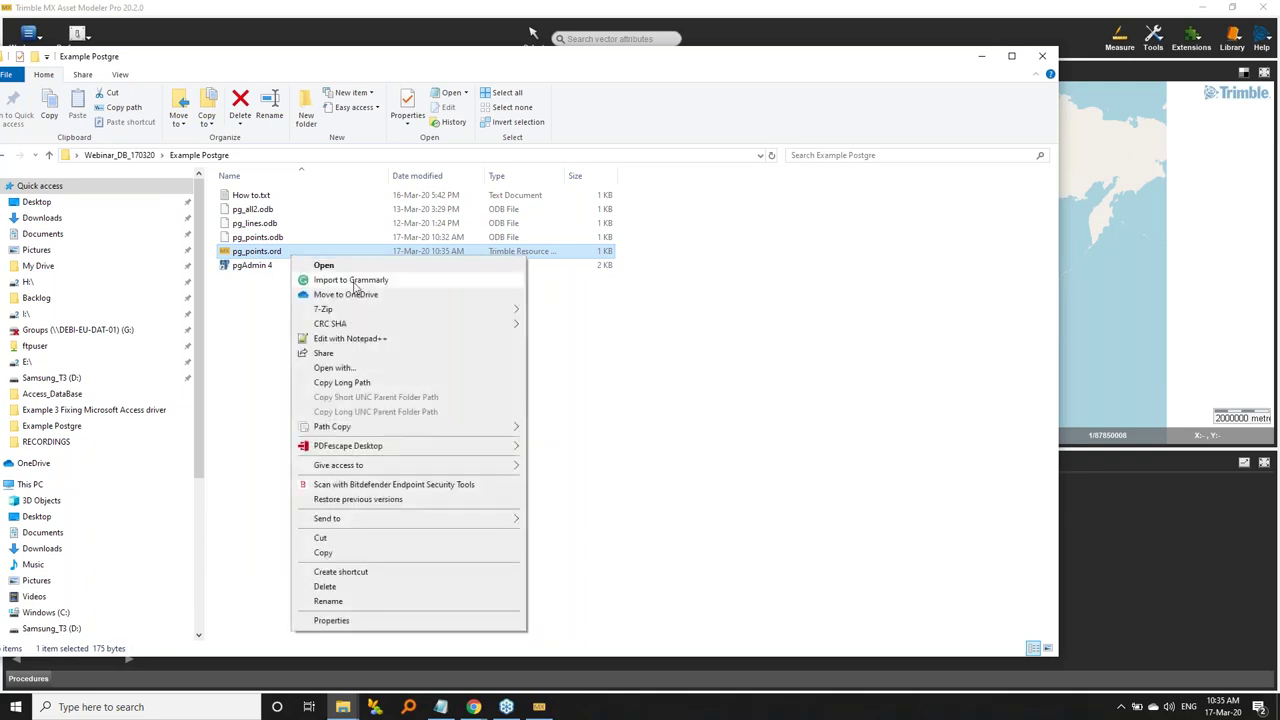
pyautogui.click(386, 340)
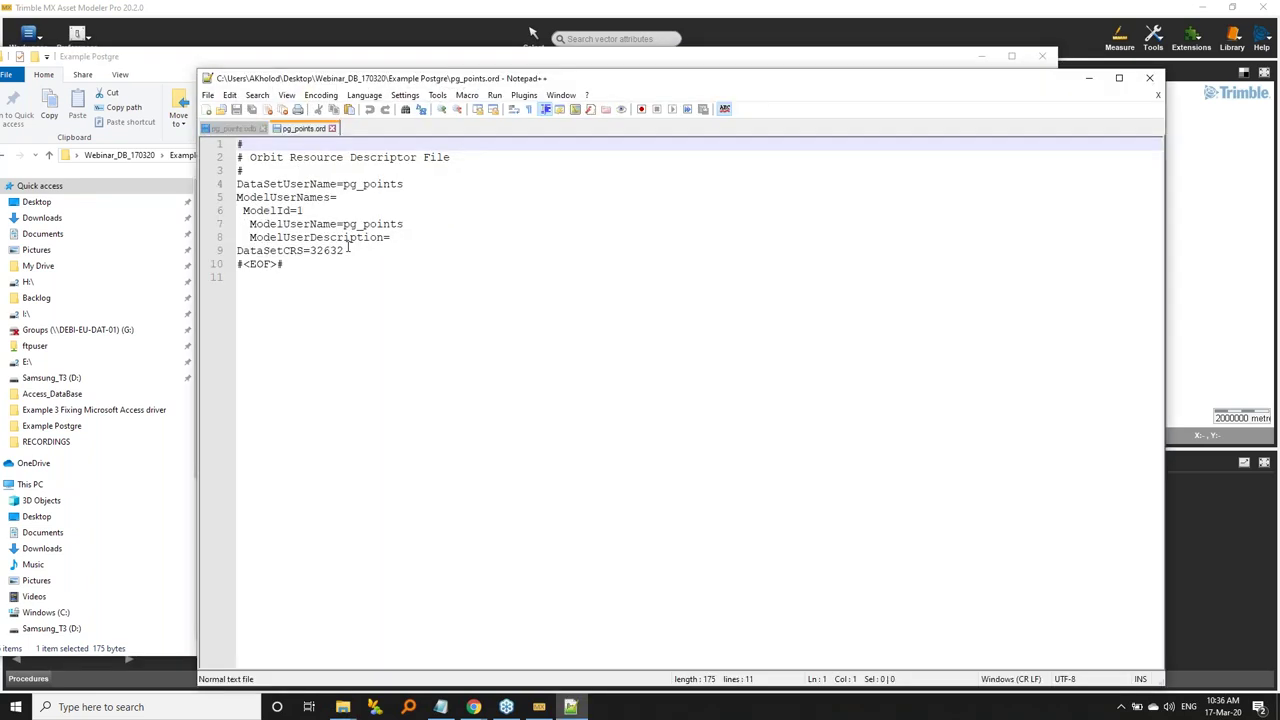
pyautogui.doubleClick(340, 250)
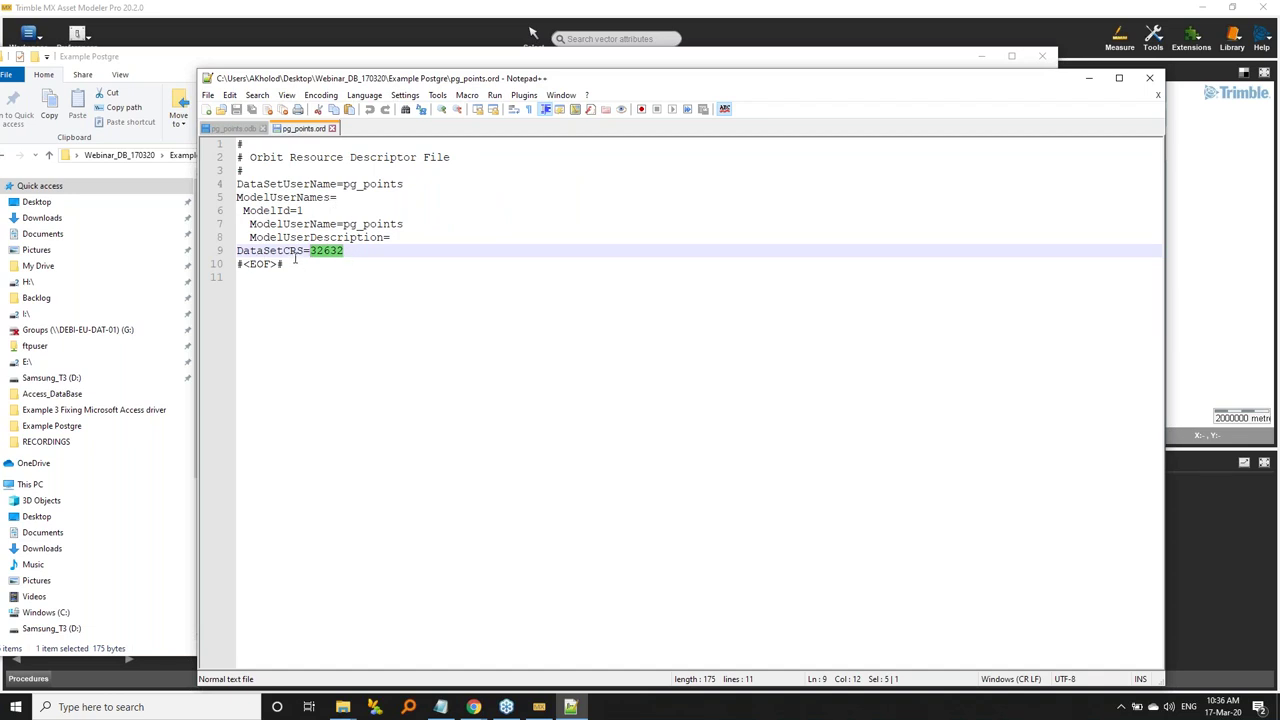
pyautogui.click(1152, 78)
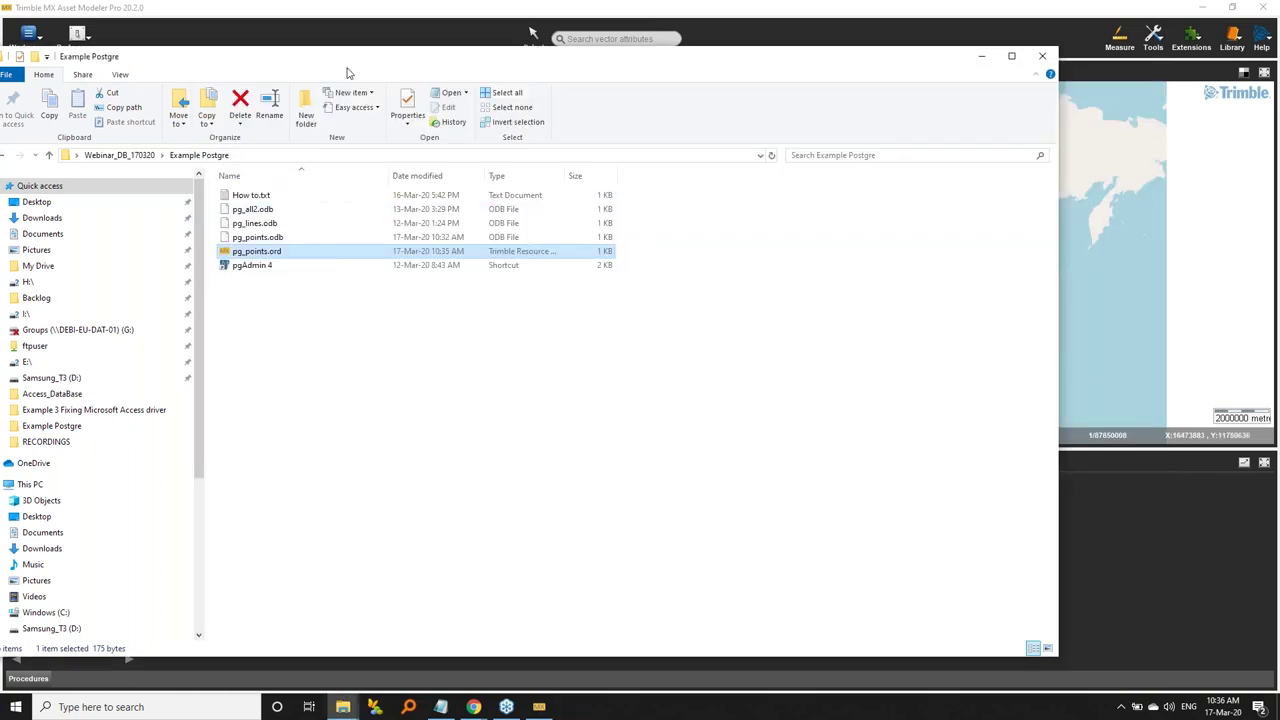
pyautogui.moveTo(414, 57); pyautogui.dragTo(622, 66)
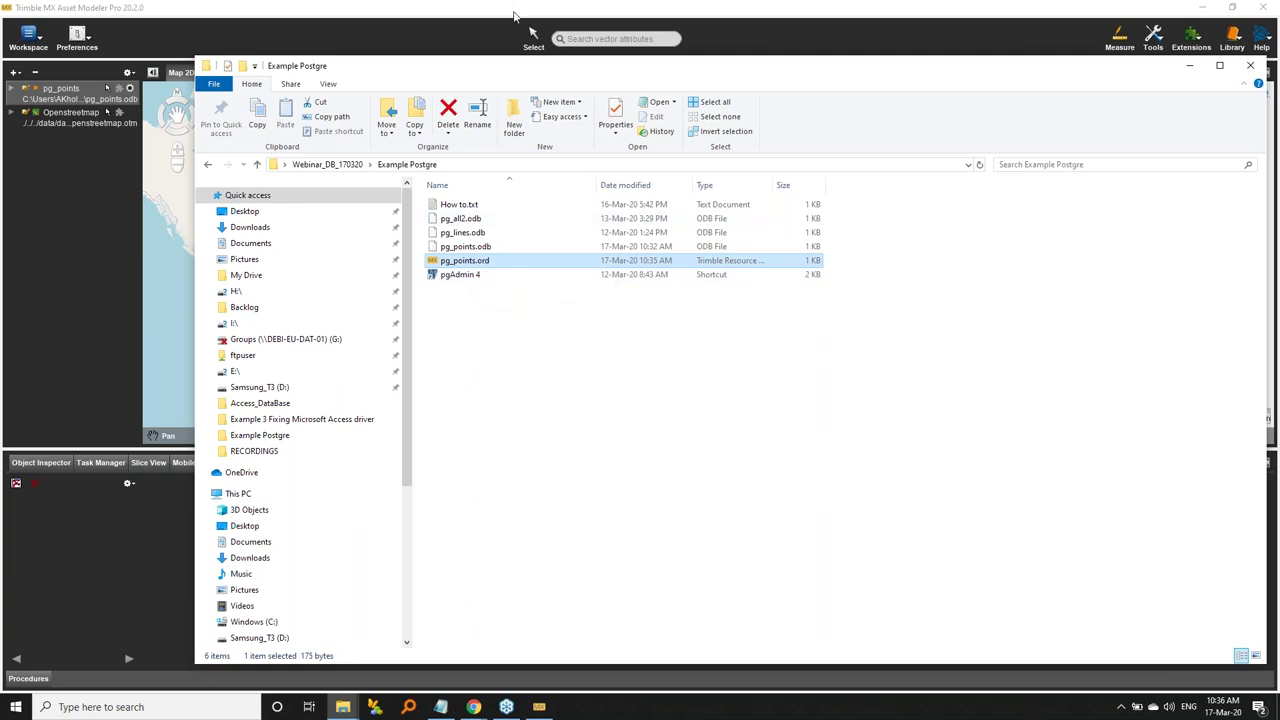
# Step: Return to Trimble MX Asset Modeler and set the legend symbol of the pg_points dataset to diamond_filled
pyautogui.click(66, 116)
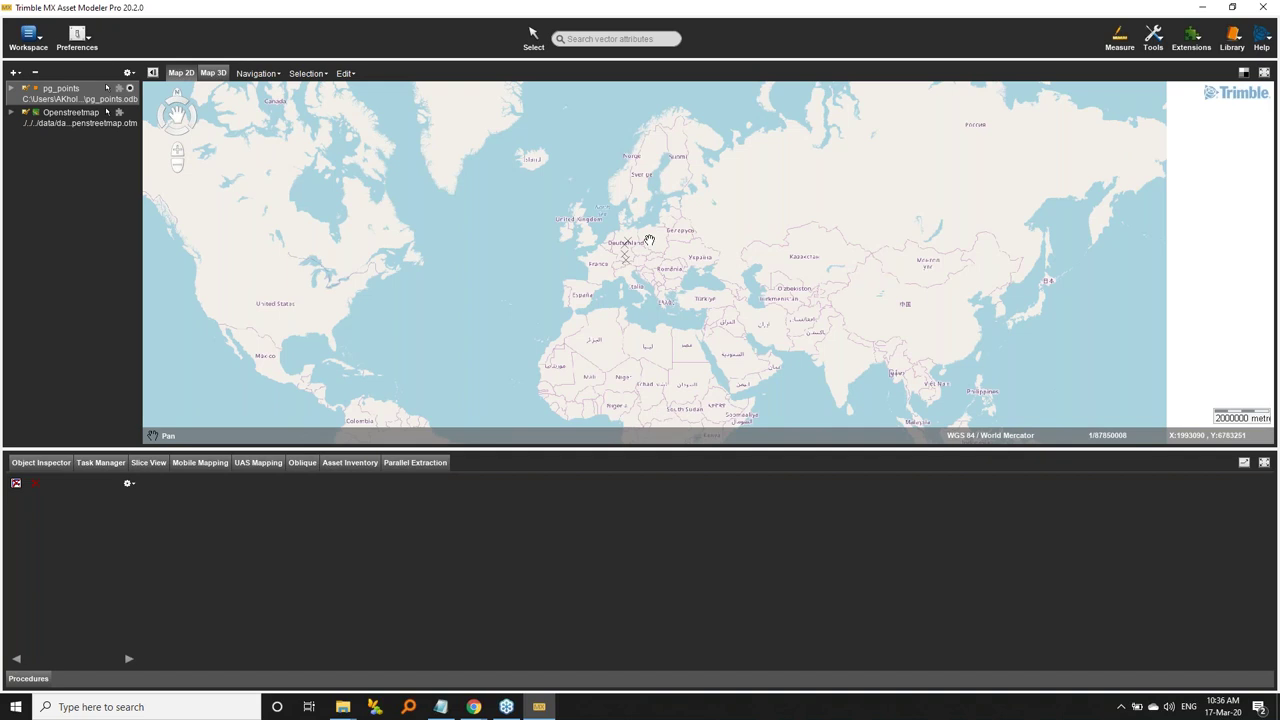
pyautogui.scroll(2, 650, 240)
pyautogui.scroll(2, 620, 240)
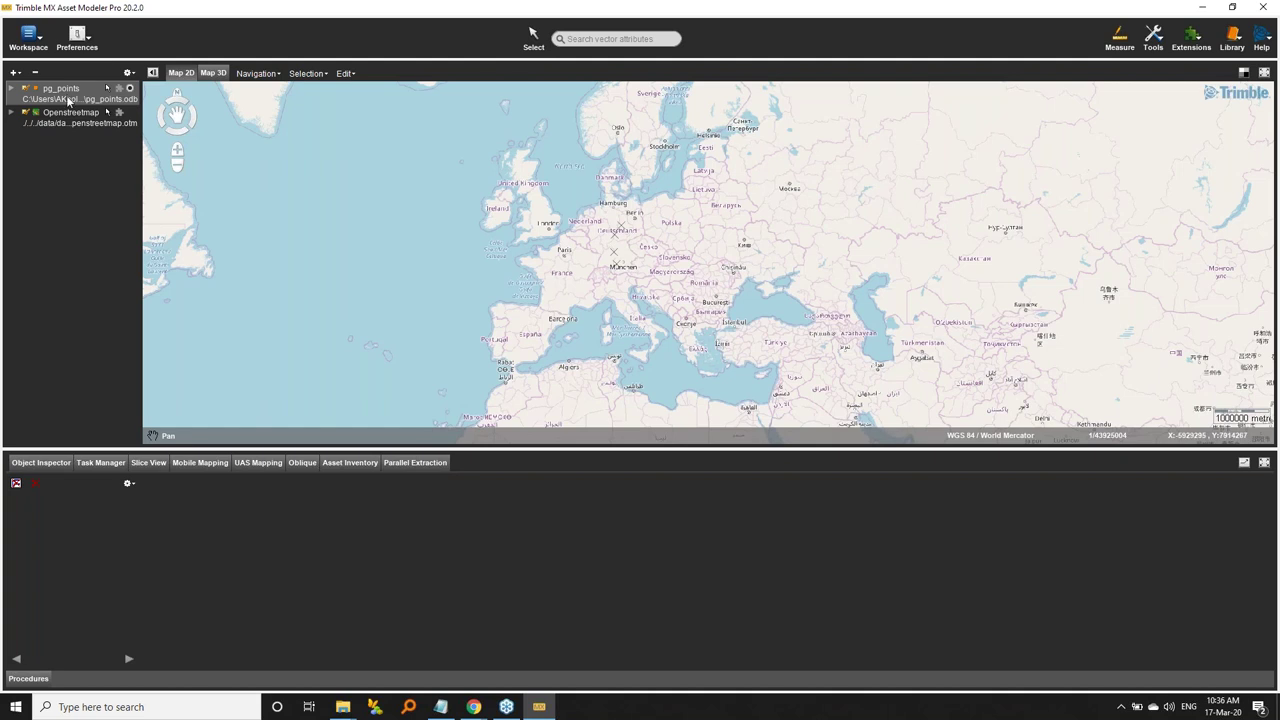
pyautogui.rightClick(68, 101)
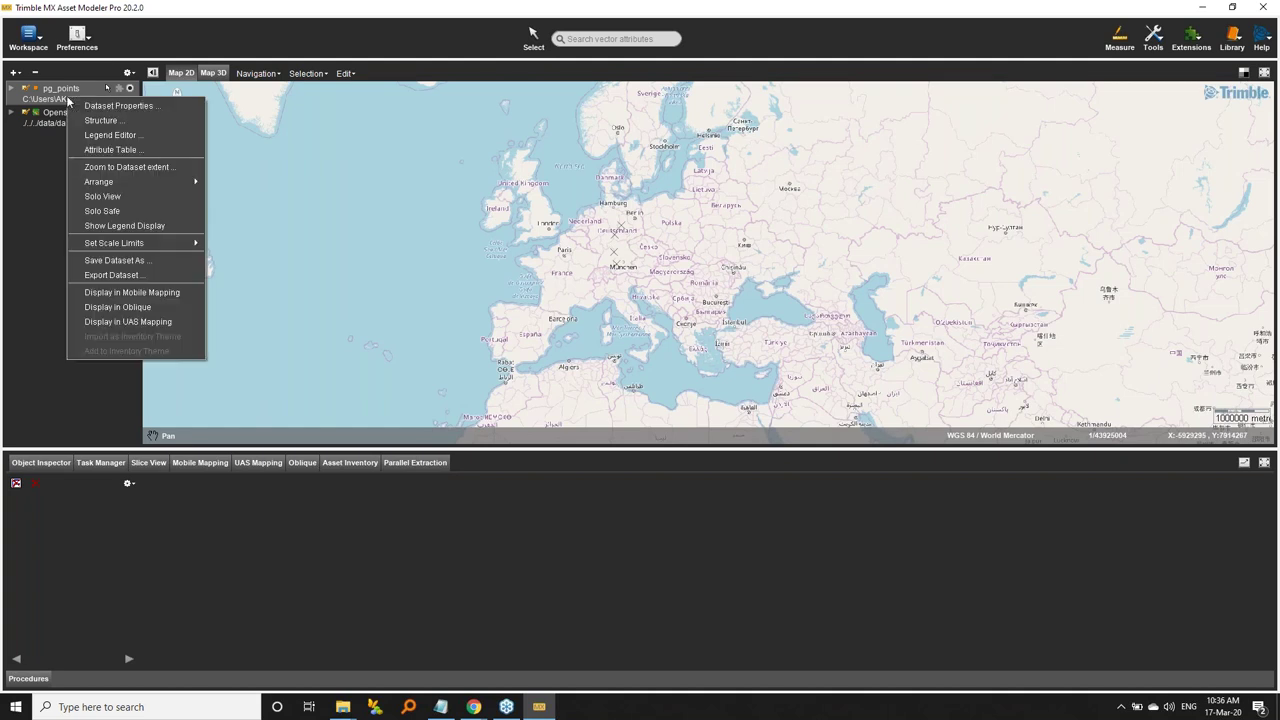
pyautogui.click(112, 135)
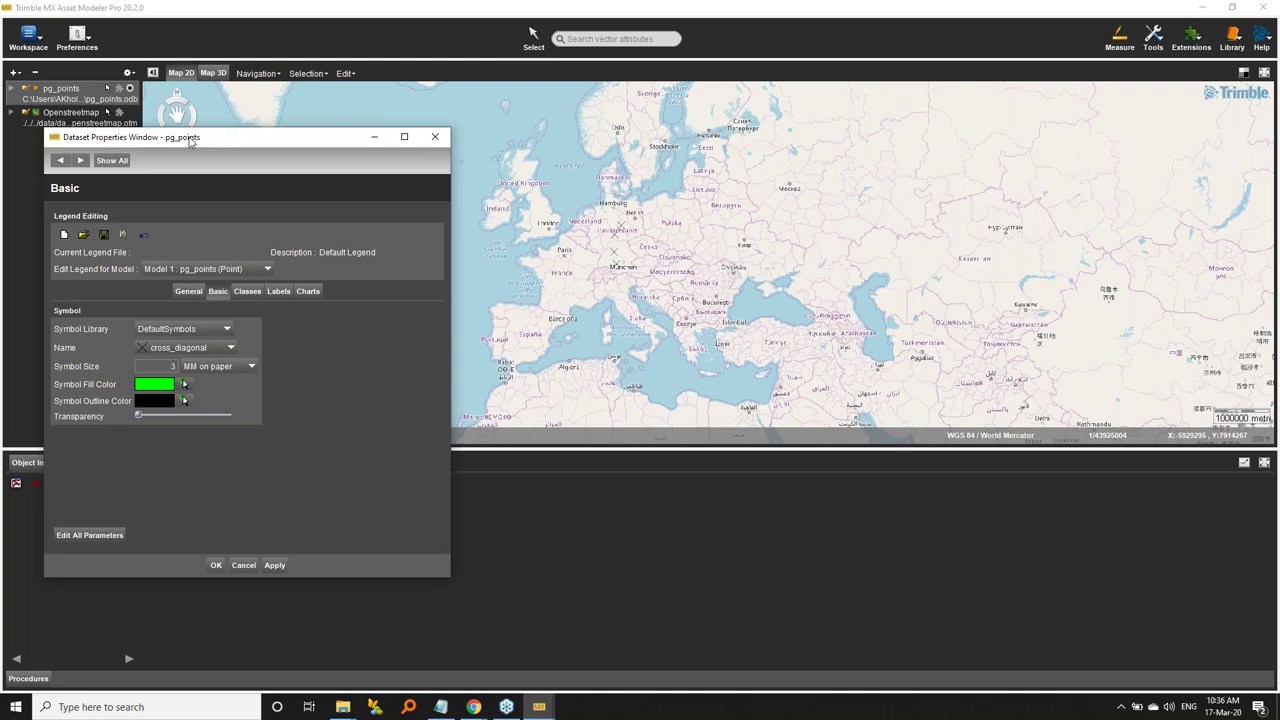
pyautogui.moveTo(140, 134); pyautogui.dragTo(180, 86)
pyautogui.click(222, 297)
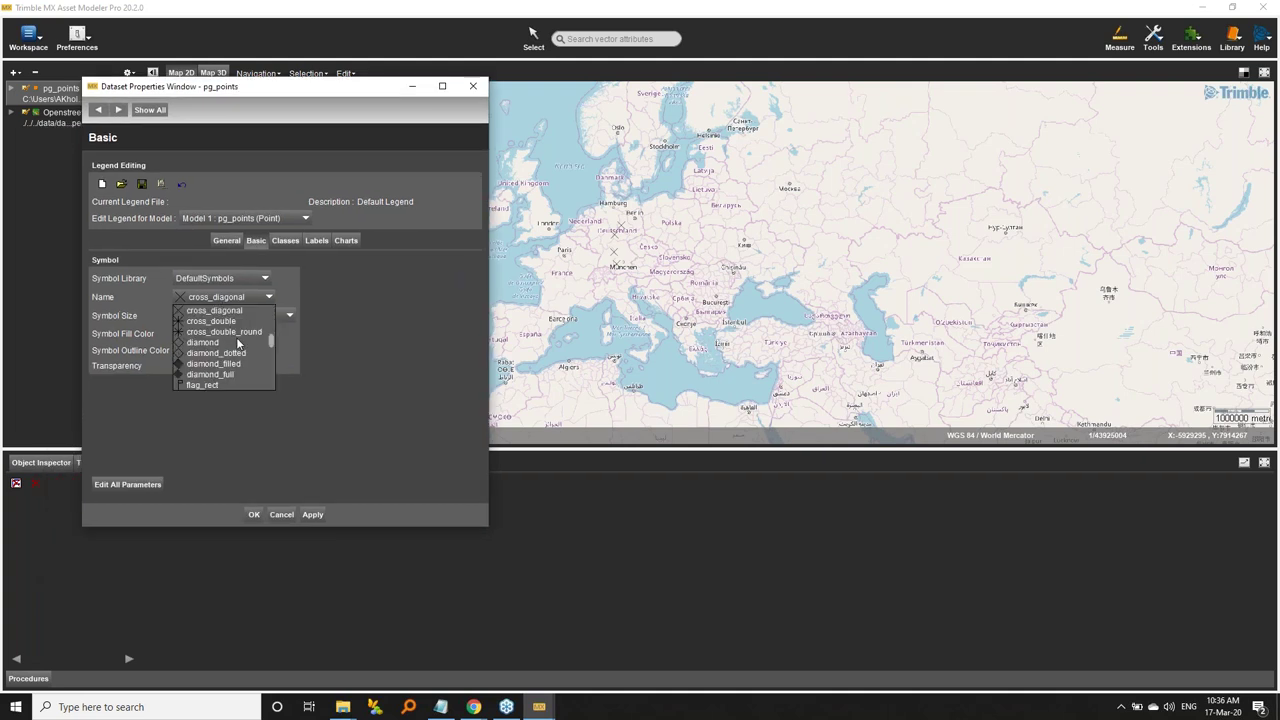
pyautogui.click(232, 365)
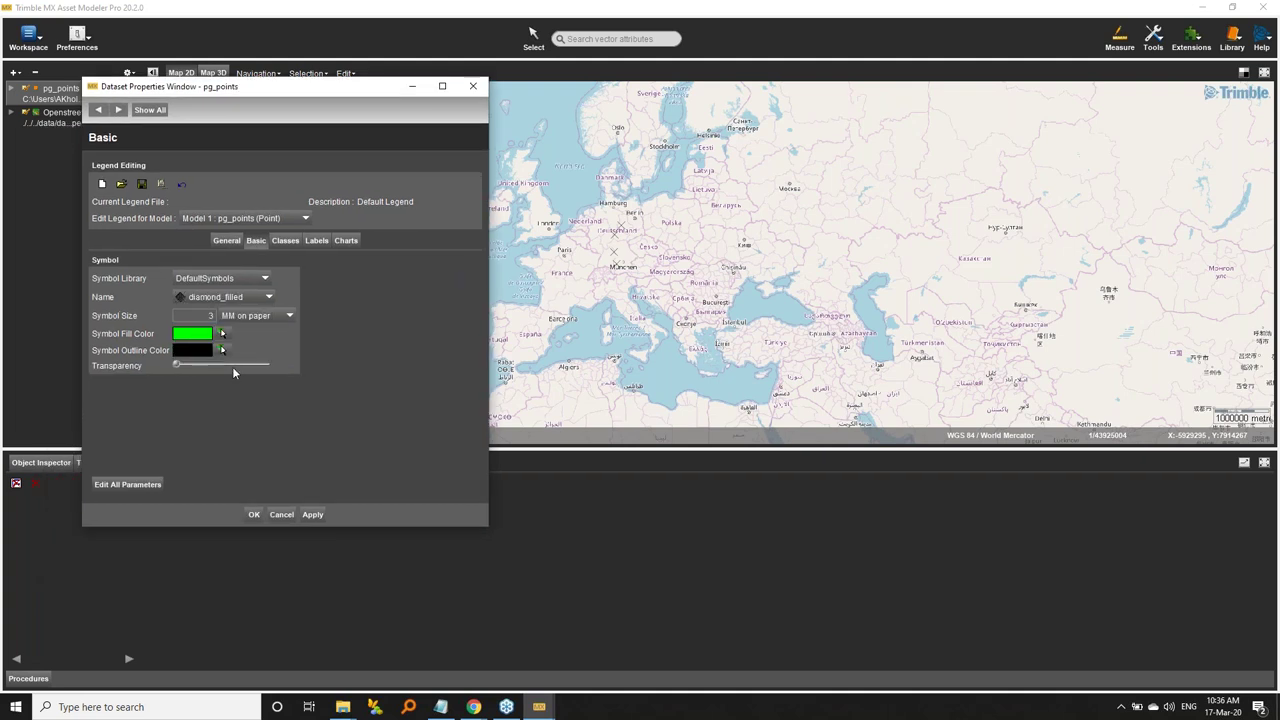
pyautogui.click(312, 514)
pyautogui.click(254, 514)
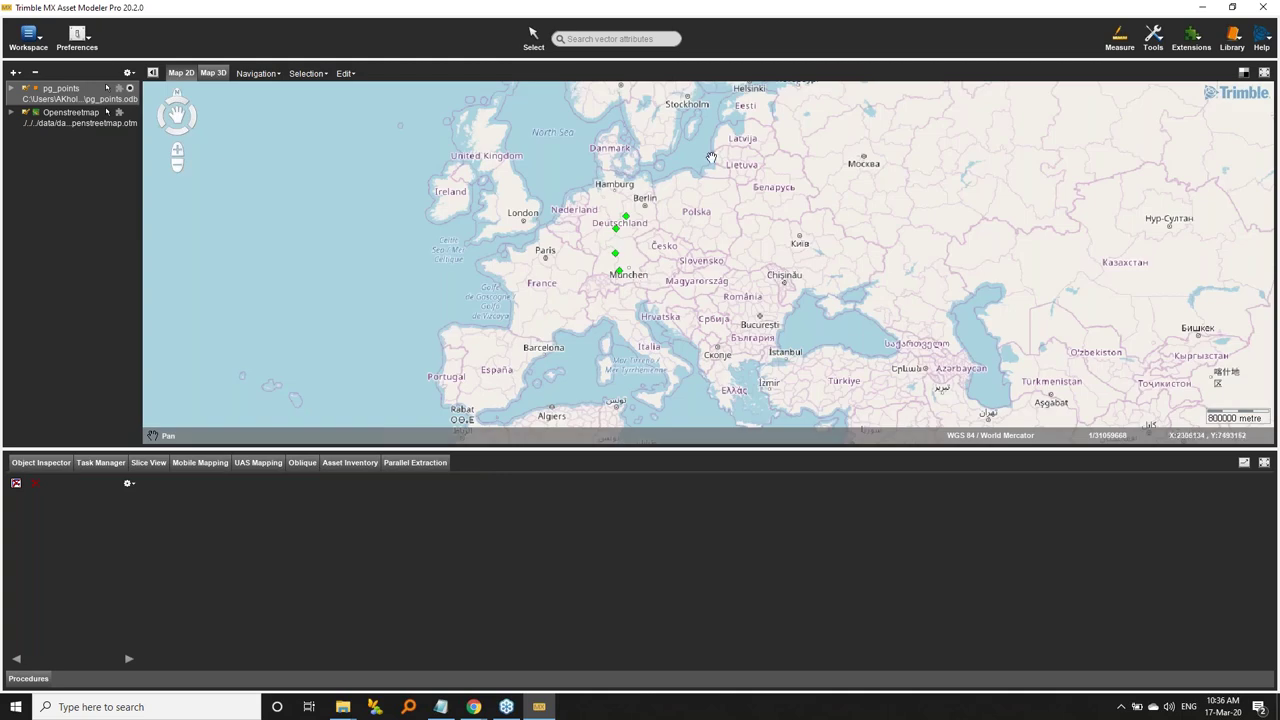
# Step: Check the pg_points files in the Example Postgre folder and return to Trimble MX Asset Modeler
pyautogui.click(343, 707)
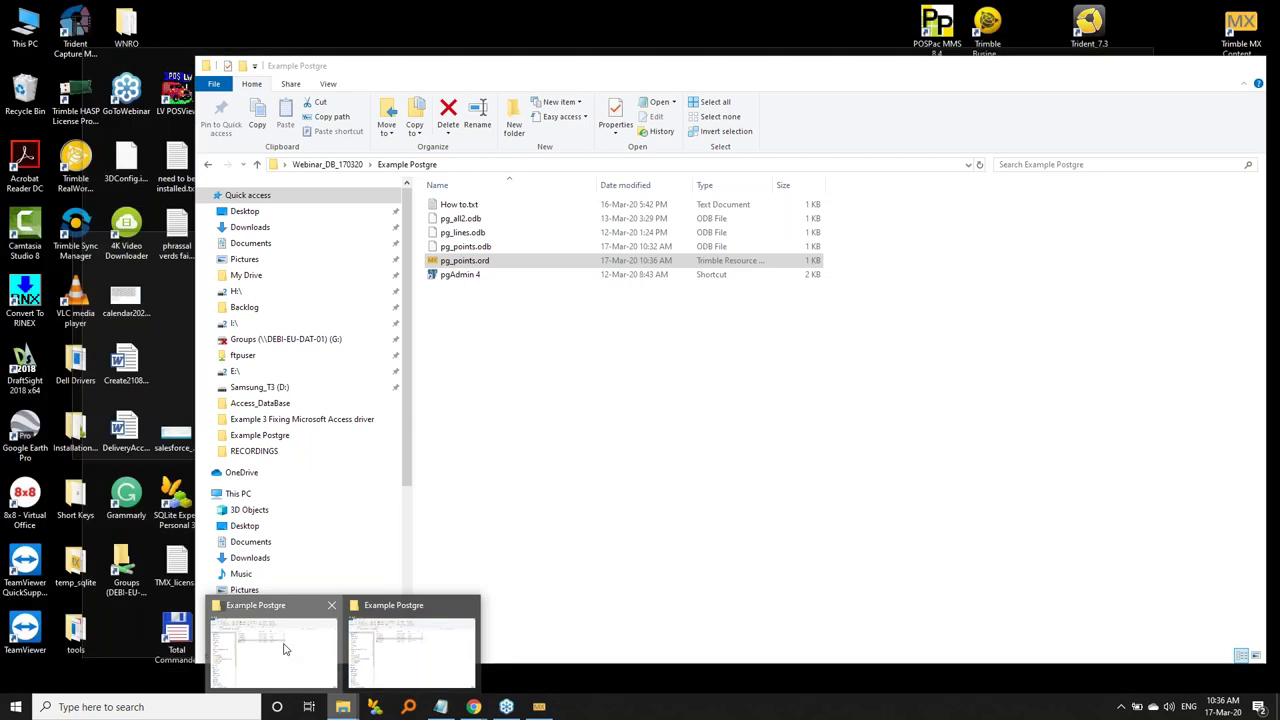
pyautogui.click(284, 649)
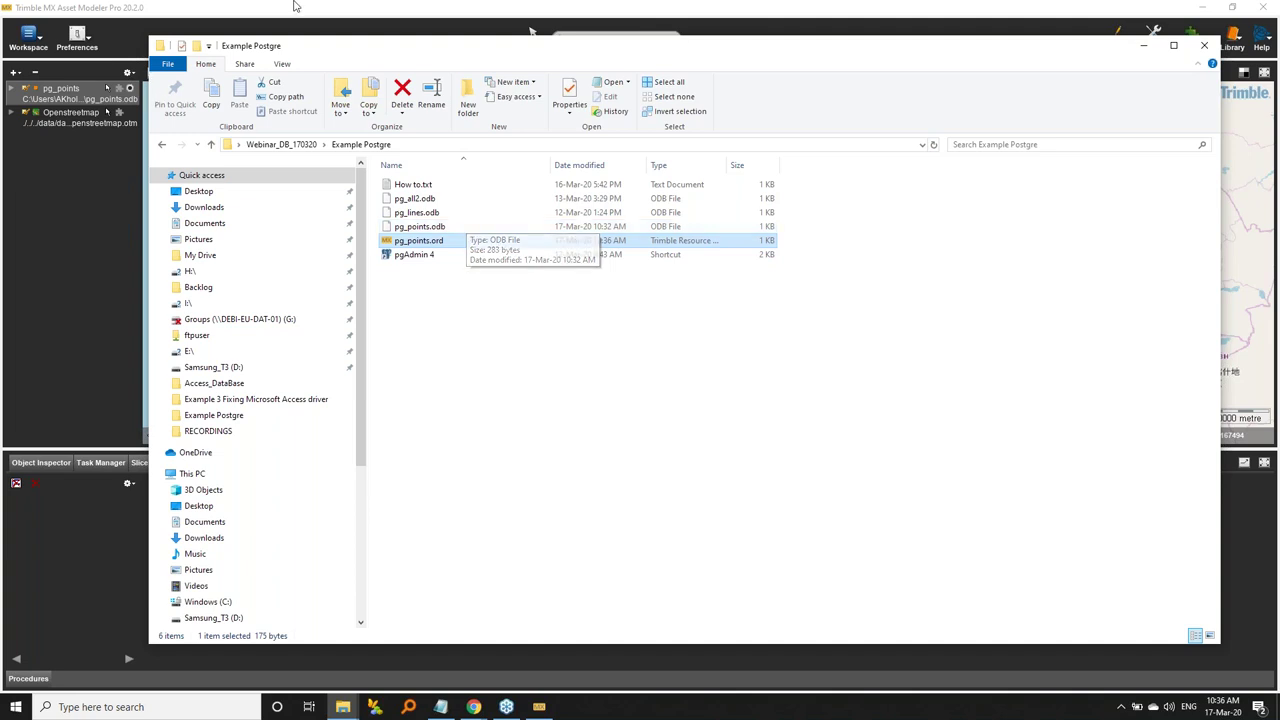
pyautogui.click(48, 118)
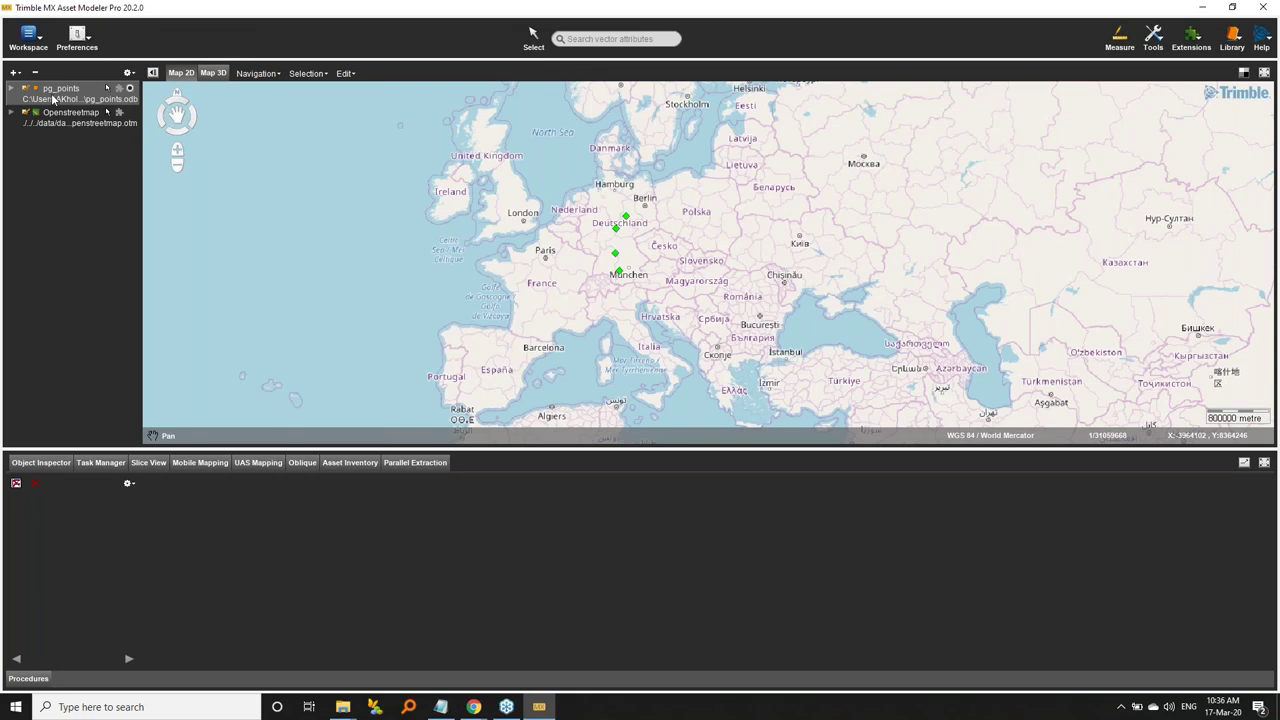
# Step: Save the pg_points legend as an Orbit Legend File named pg_points in the Example Postgre folder
pyautogui.rightClick(53, 98)
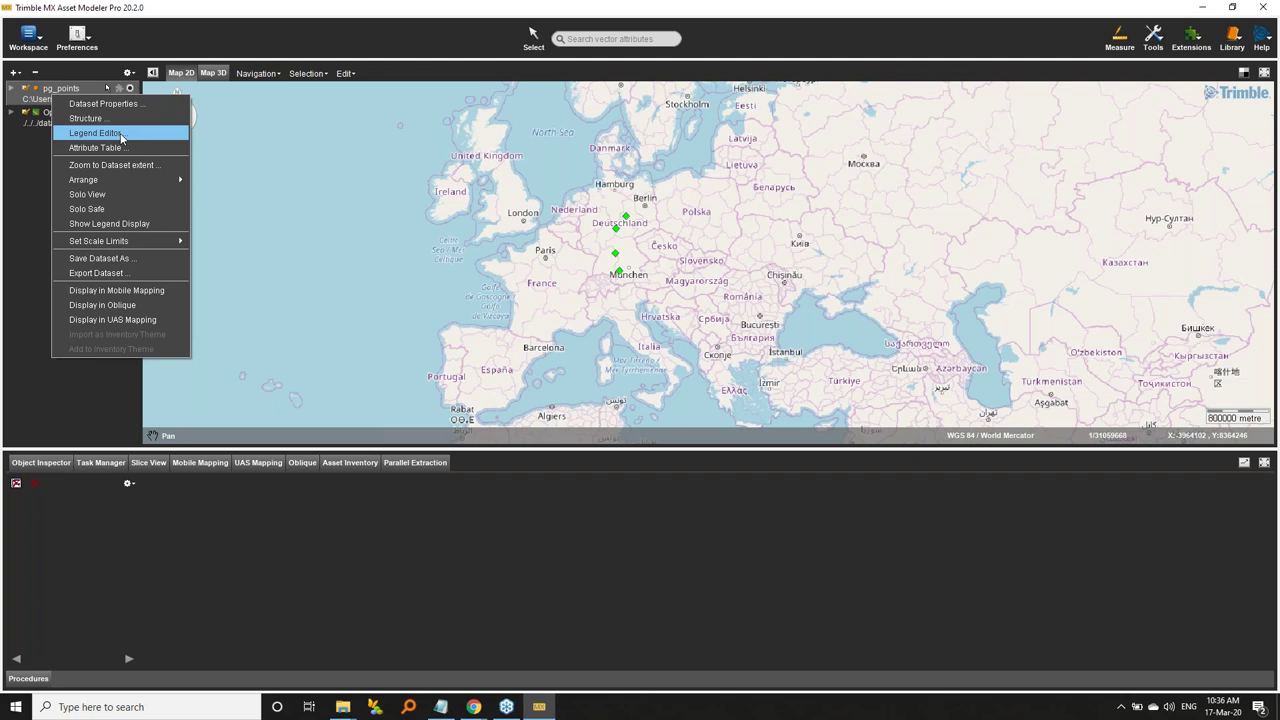
pyautogui.click(95, 133)
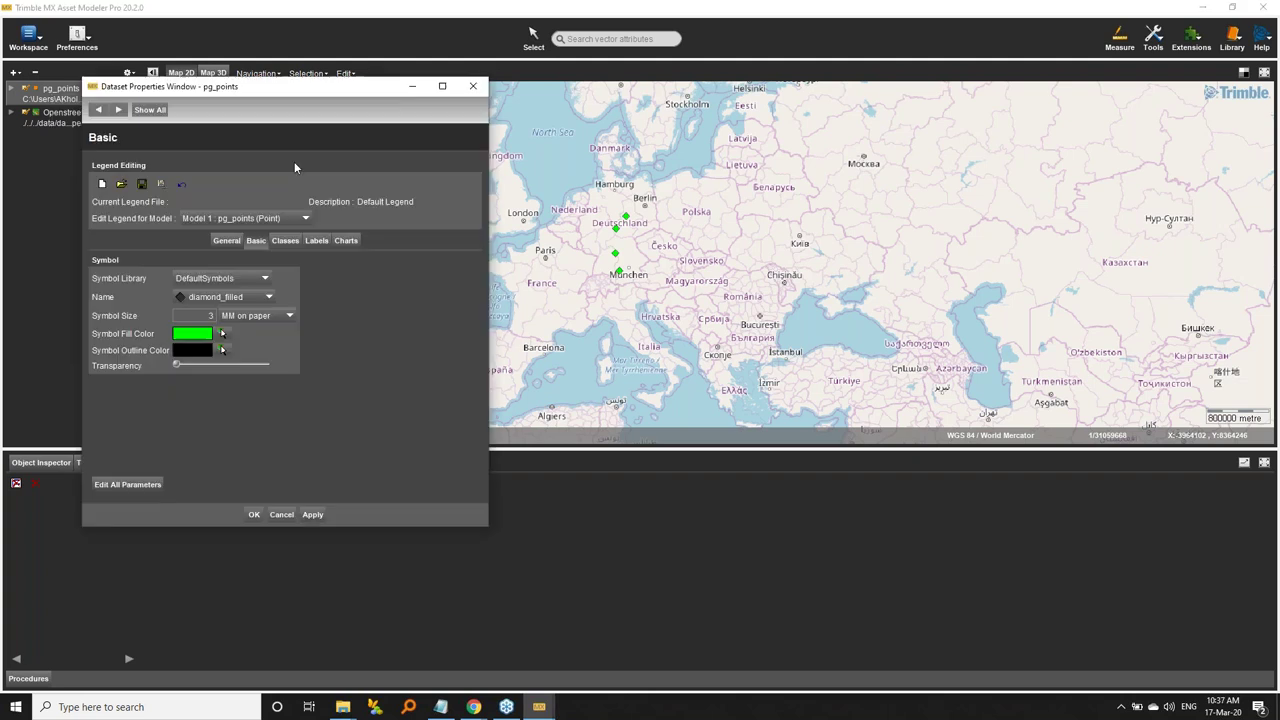
pyautogui.click(143, 185)
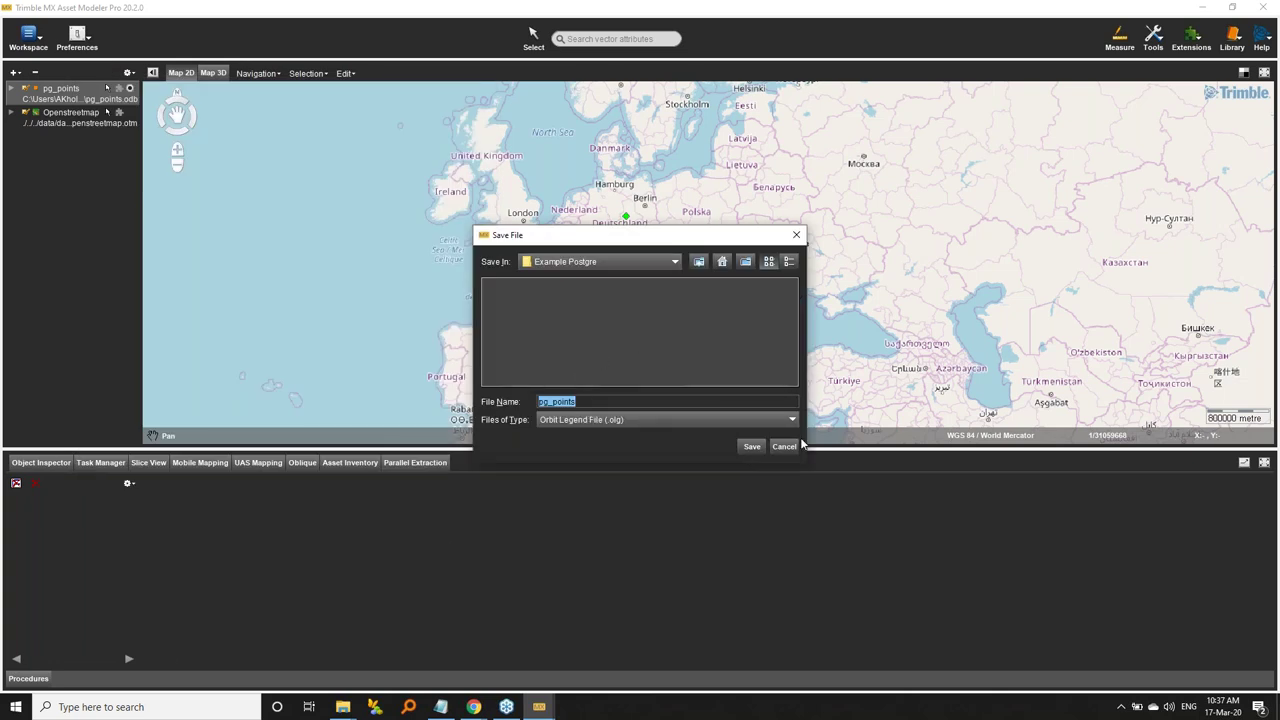
pyautogui.click(752, 447)
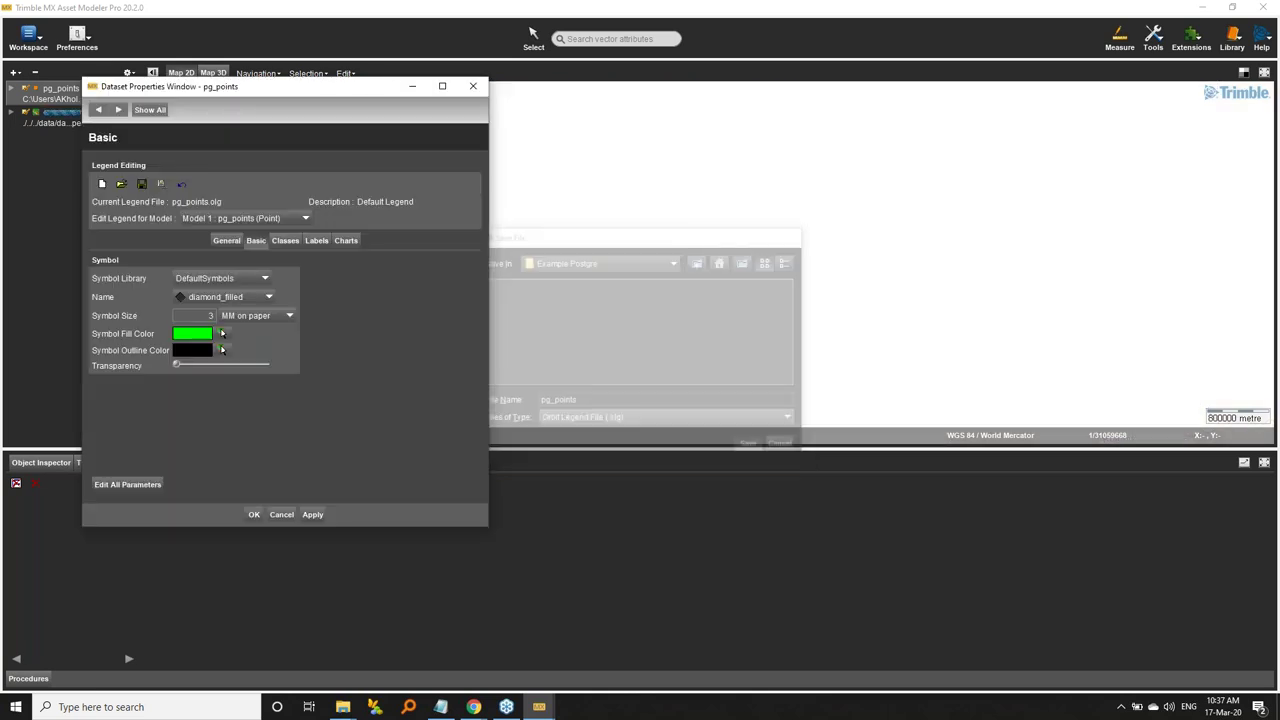
pyautogui.click(254, 514)
# Step: Switch to the Example Postgre folder and locate the saved pg_points.olg and pg_points.osl files
pyautogui.moveTo(343, 707)
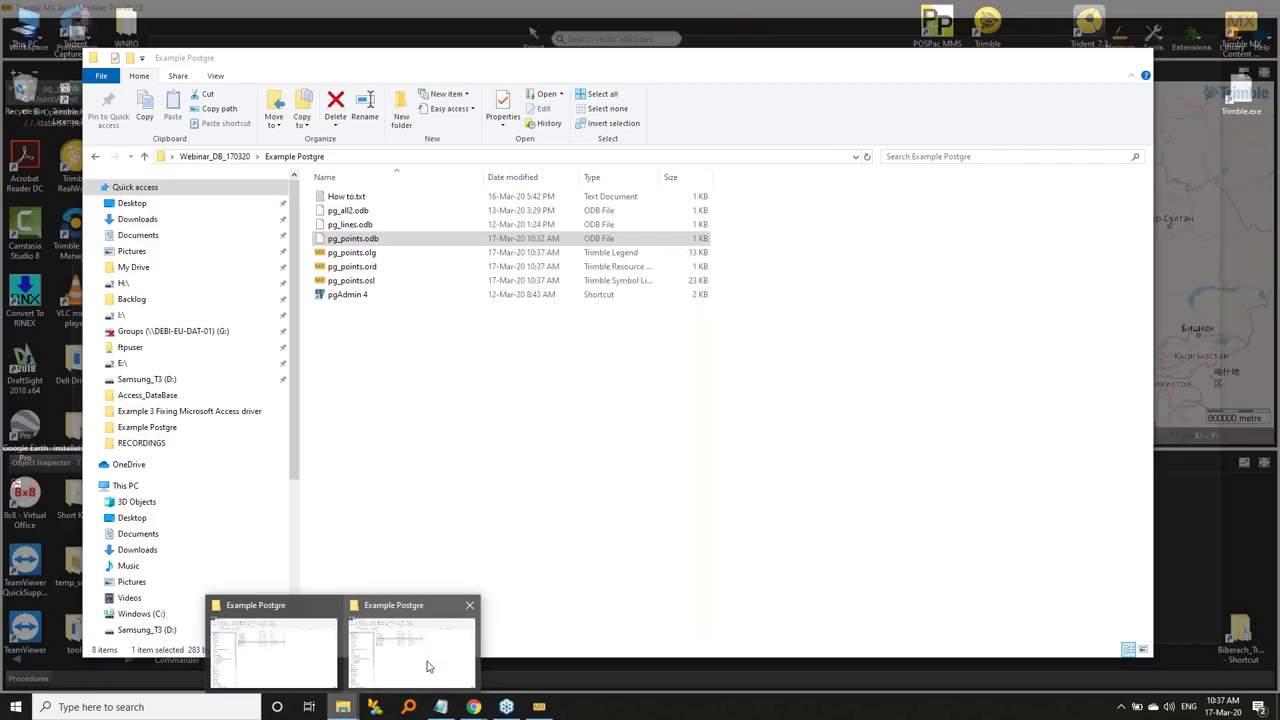
pyautogui.click(427, 664)
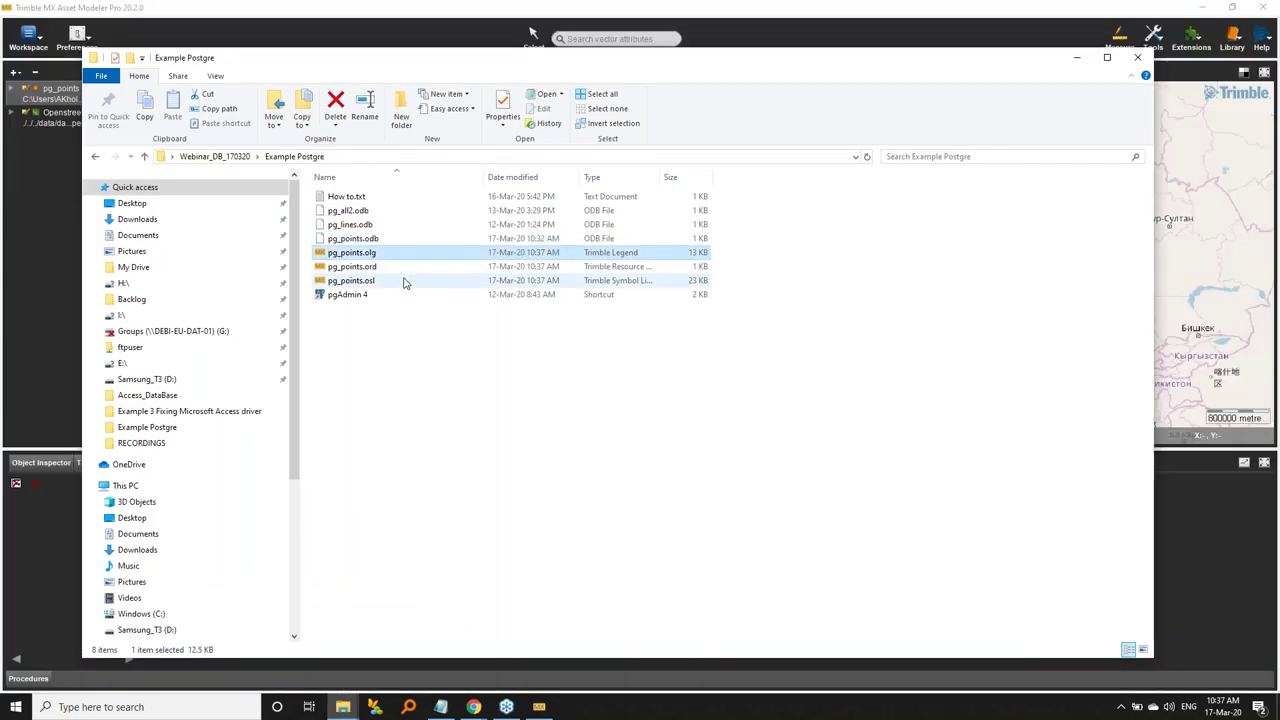
pyautogui.keyDown('ctrl'); pyautogui.click(398, 281); pyautogui.keyUp('ctrl')
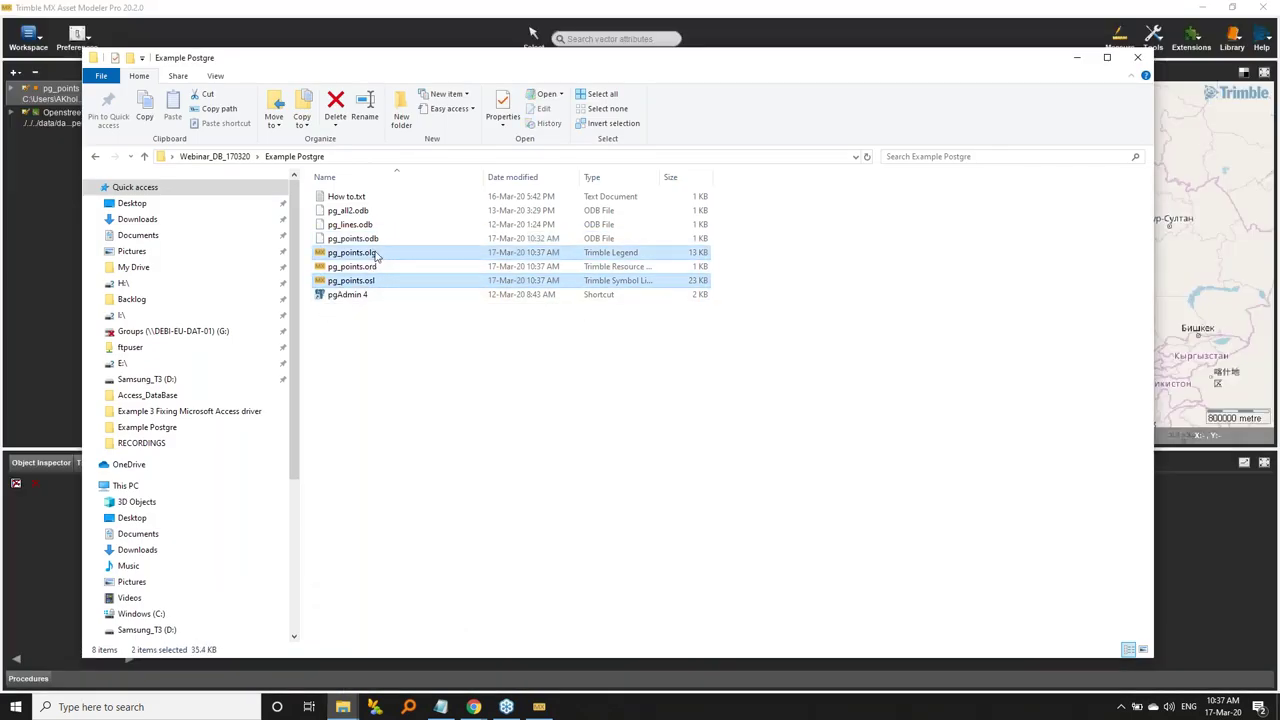
pyautogui.click(377, 258)
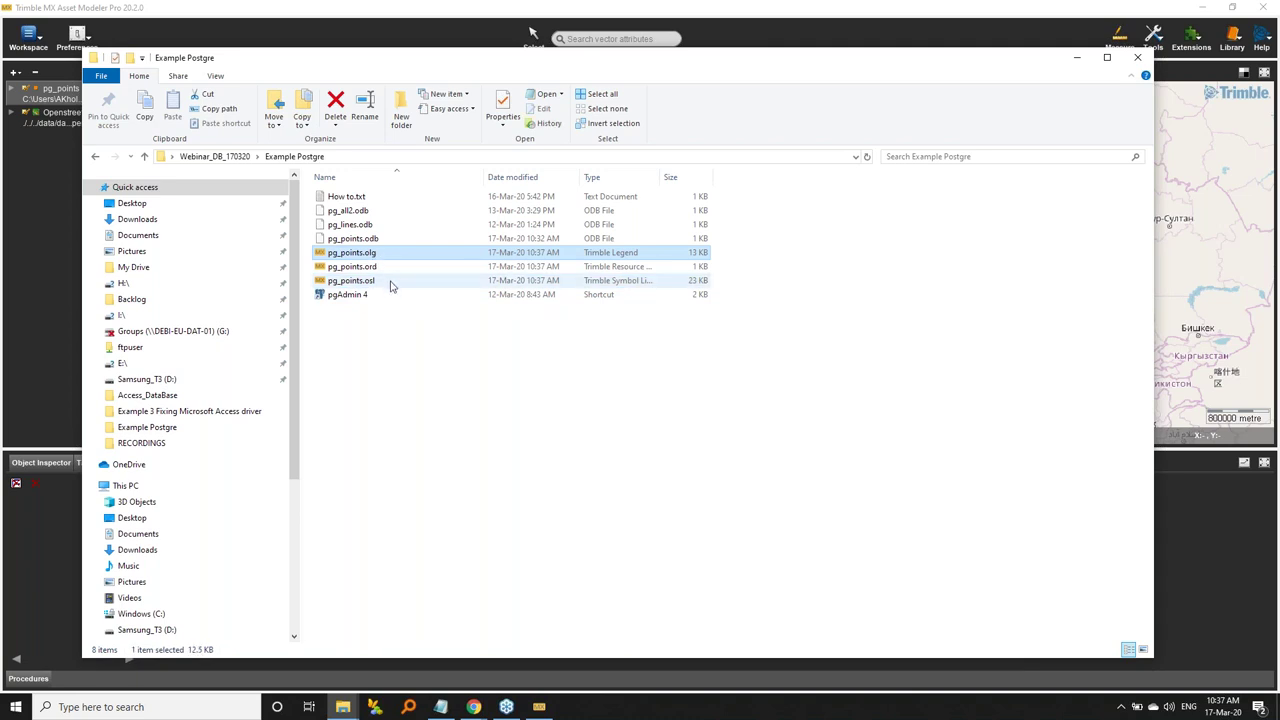
pyautogui.keyDown('ctrl'); pyautogui.click(391, 283); pyautogui.keyUp('ctrl')
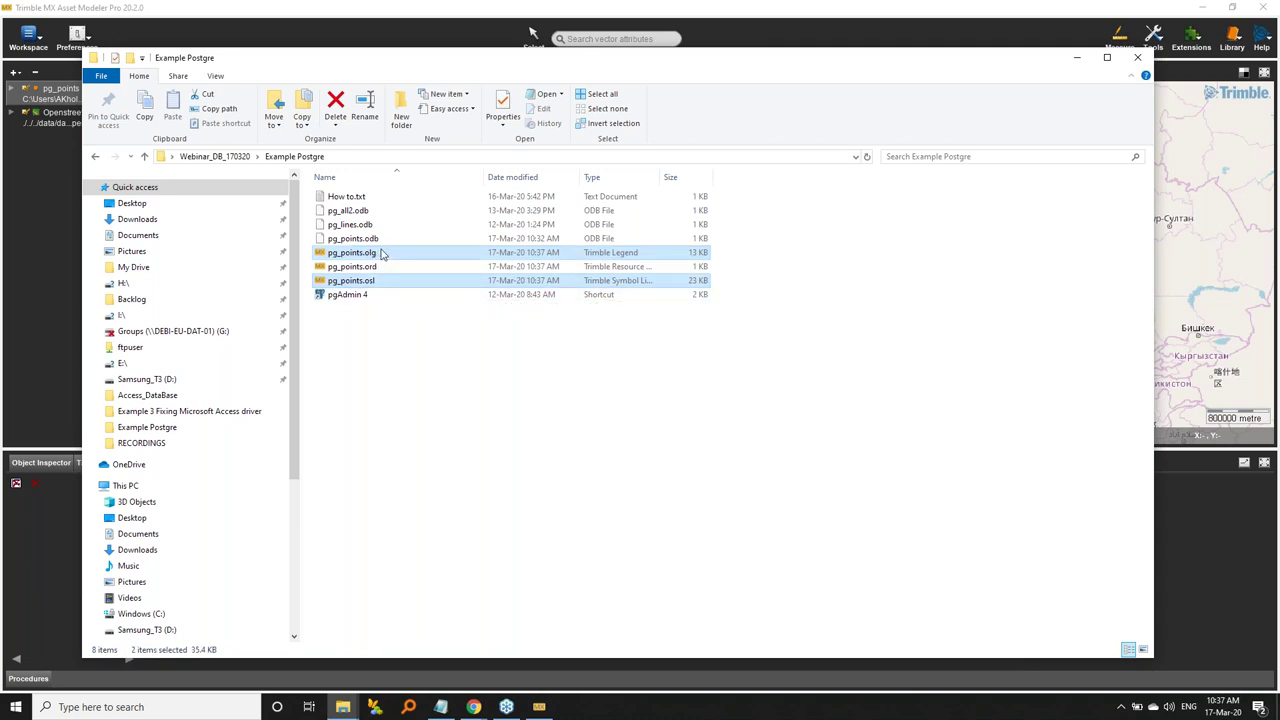
pyautogui.click(379, 257)
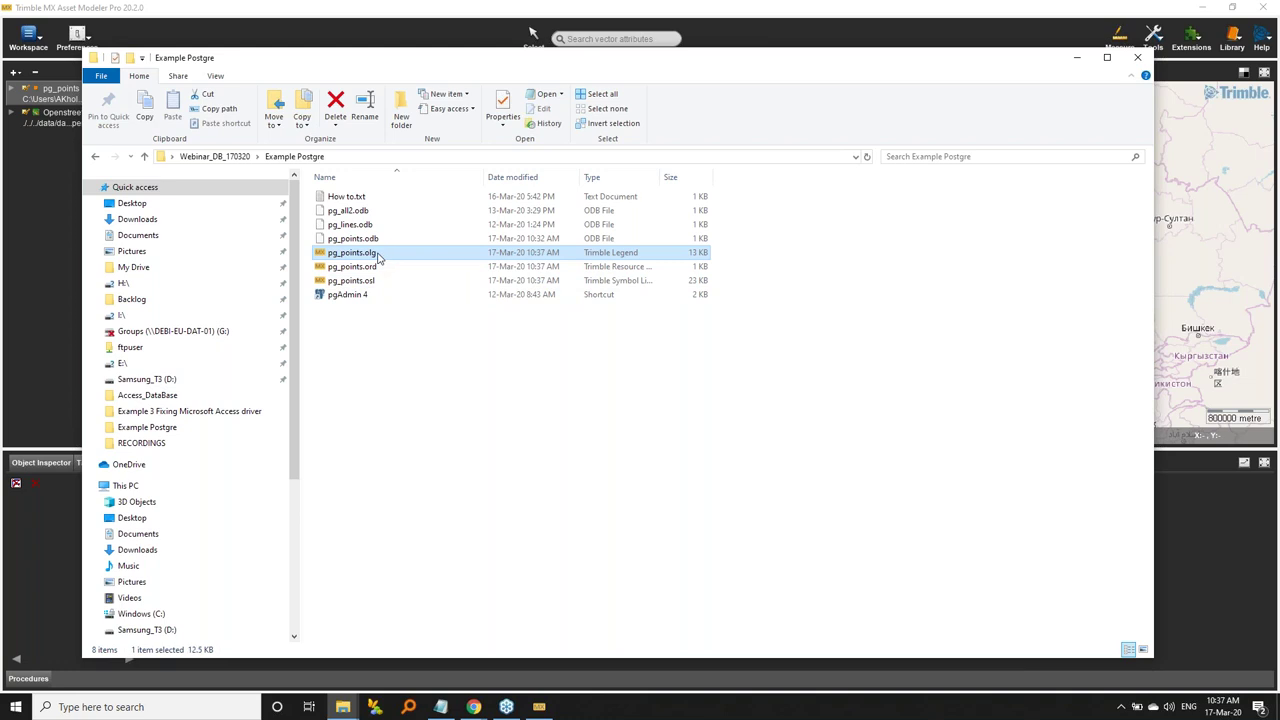
# Step: Open pg_points.olg in Notepad++ to view its content, close it, and return to Trimble MX Asset Modeler
pyautogui.rightClick(379, 258)
pyautogui.click(416, 335)
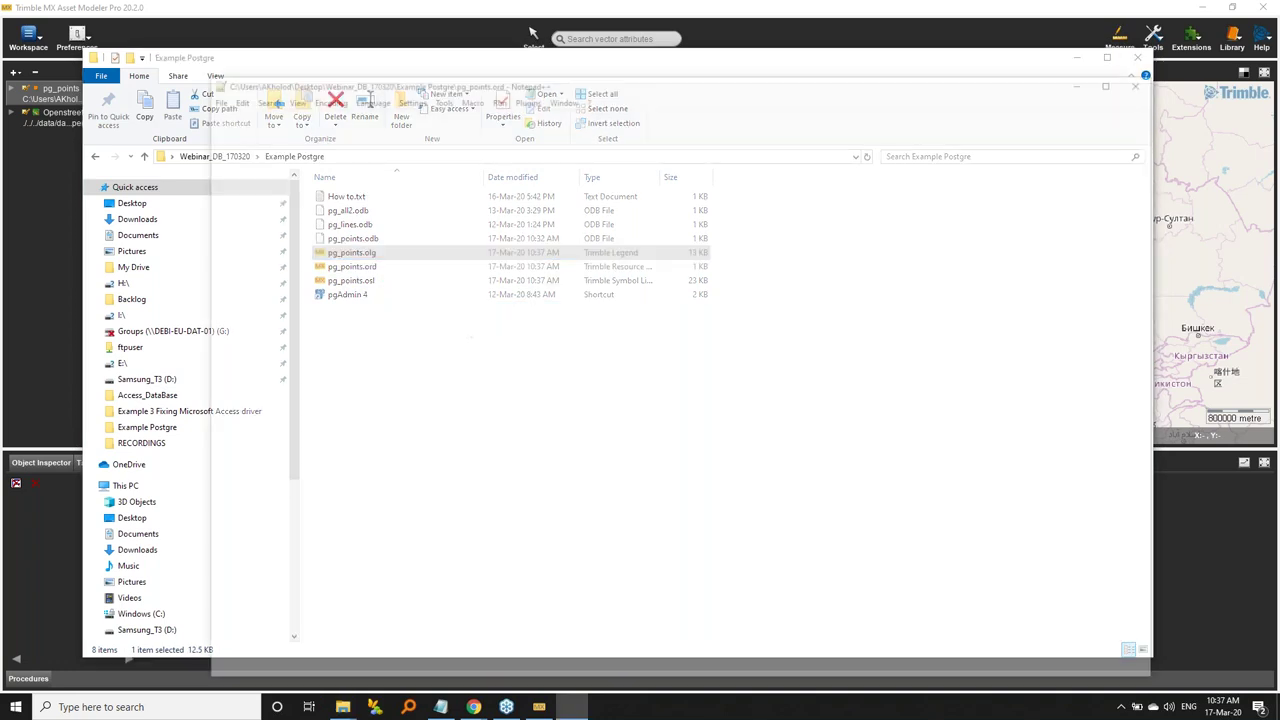
pyautogui.moveTo(1159, 170)
pyautogui.mouseDown()
pyautogui.moveTo(1158, 347)
pyautogui.moveTo(1157, 178)
pyautogui.mouseUp()
pyautogui.click(1157, 94)
pyautogui.click(1149, 78)
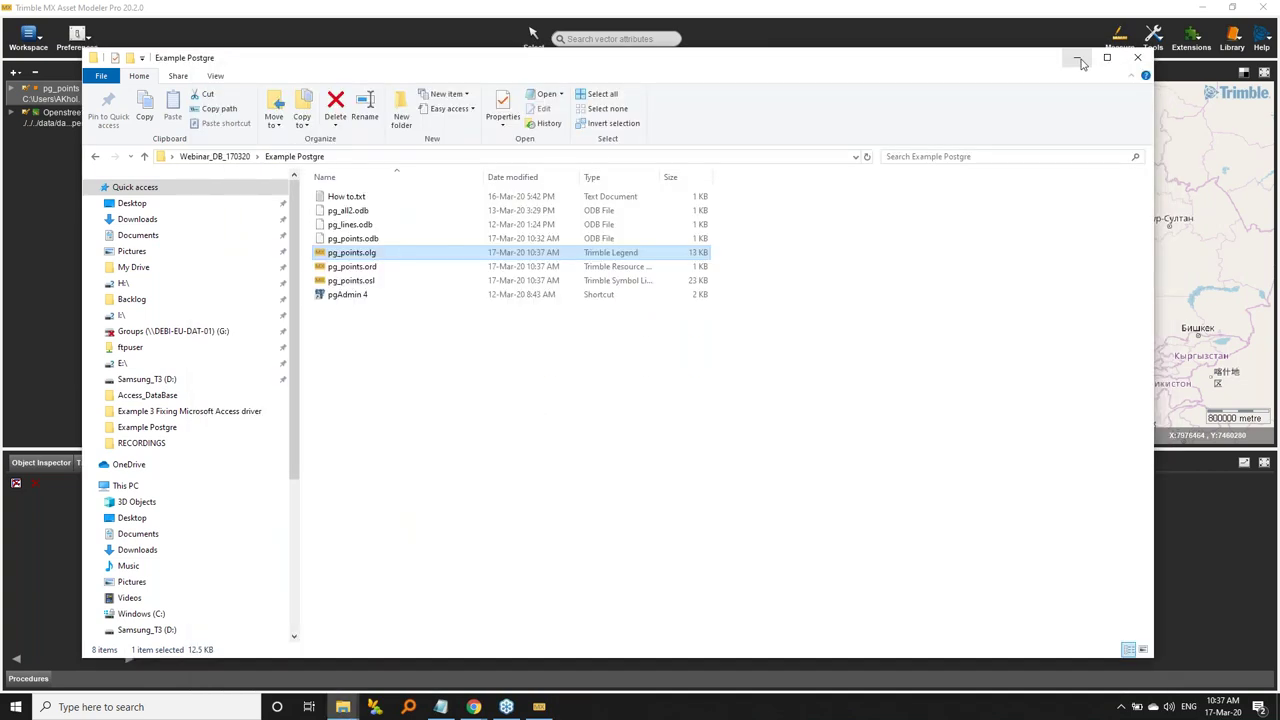
pyautogui.click(1078, 57)
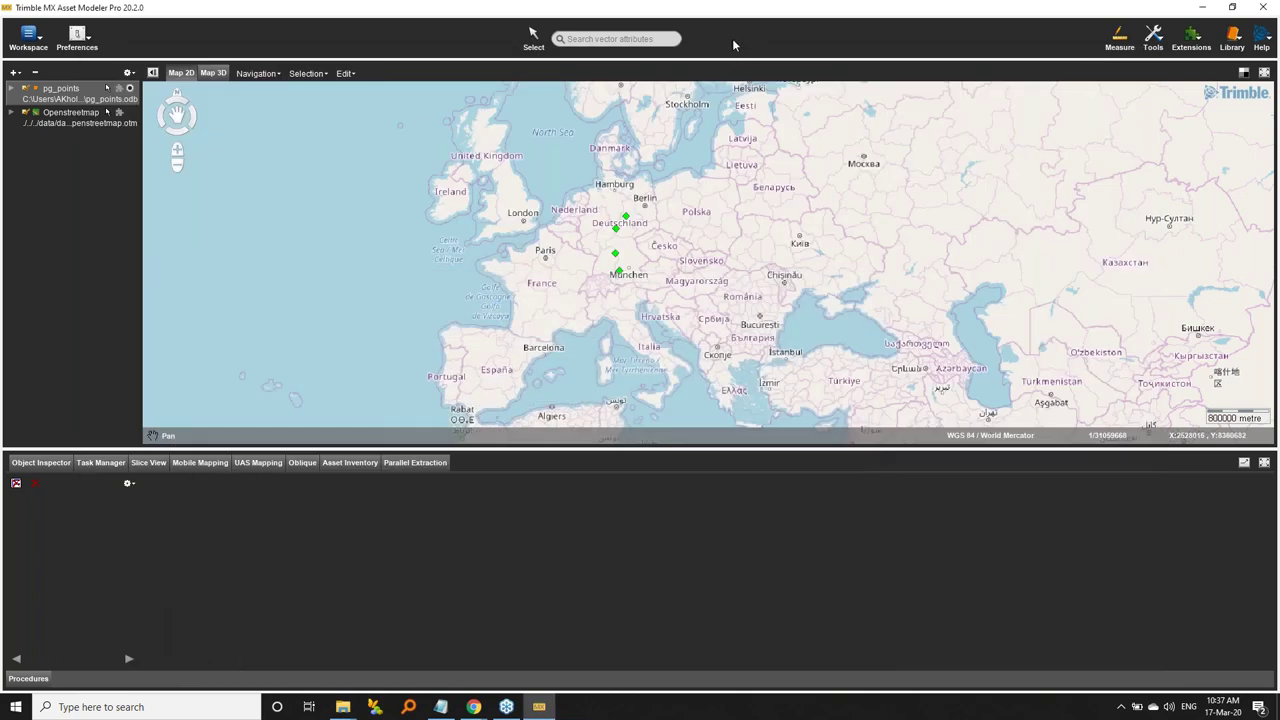
# Step: Make the pg_points dataset editable and place seven new point objects on the map around Germany, Czechia, Austria and western Poland
pyautogui.scroll(1, 628, 252)
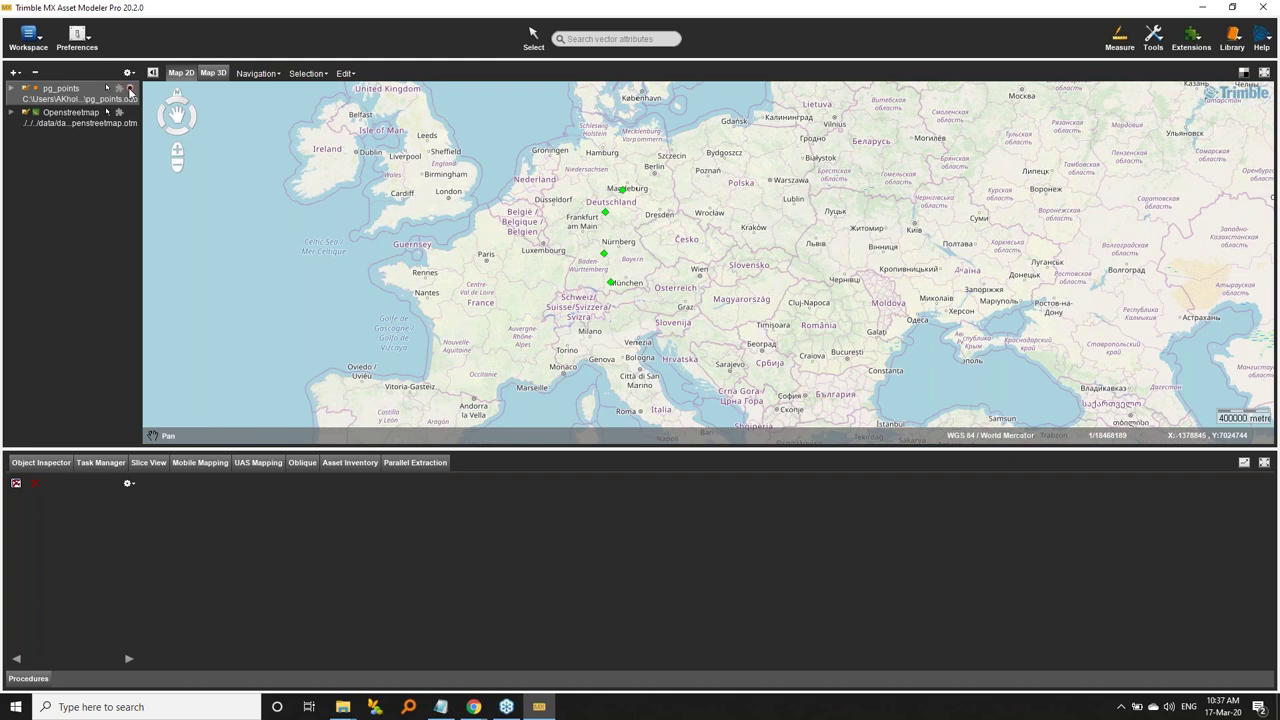
pyautogui.click(1153, 38)
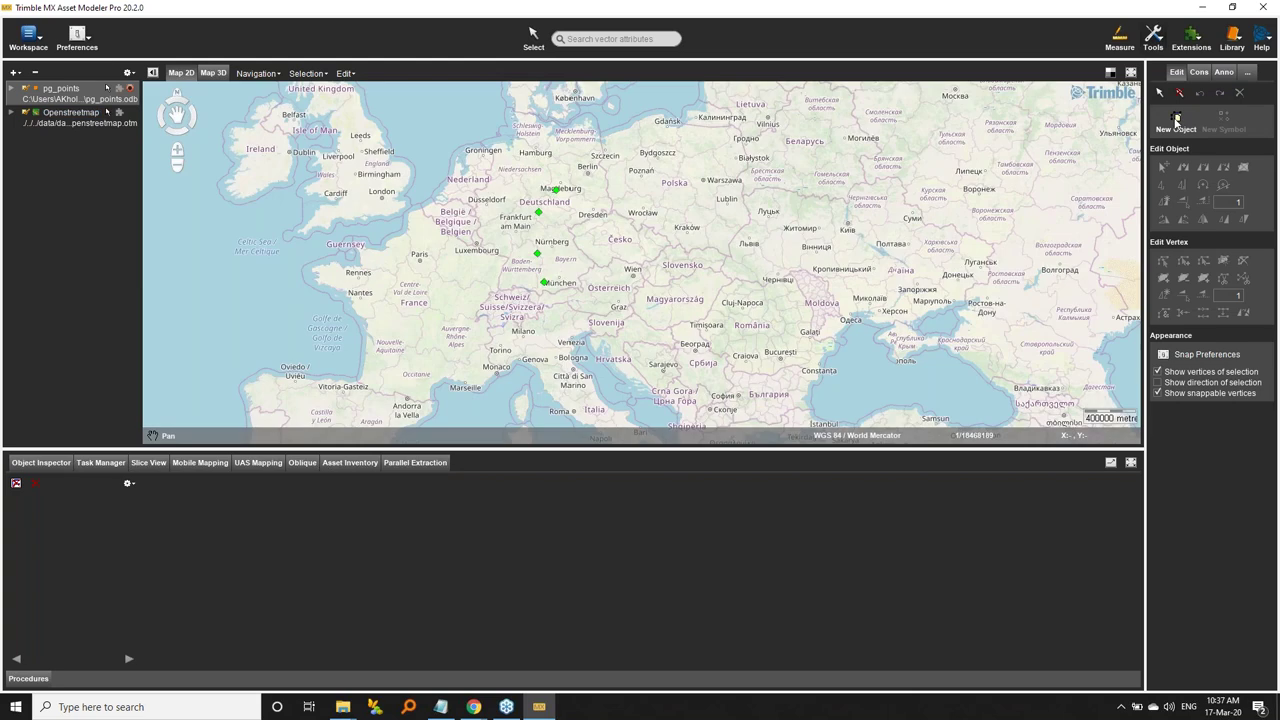
pyautogui.click(1176, 120)
pyautogui.click(532, 185)
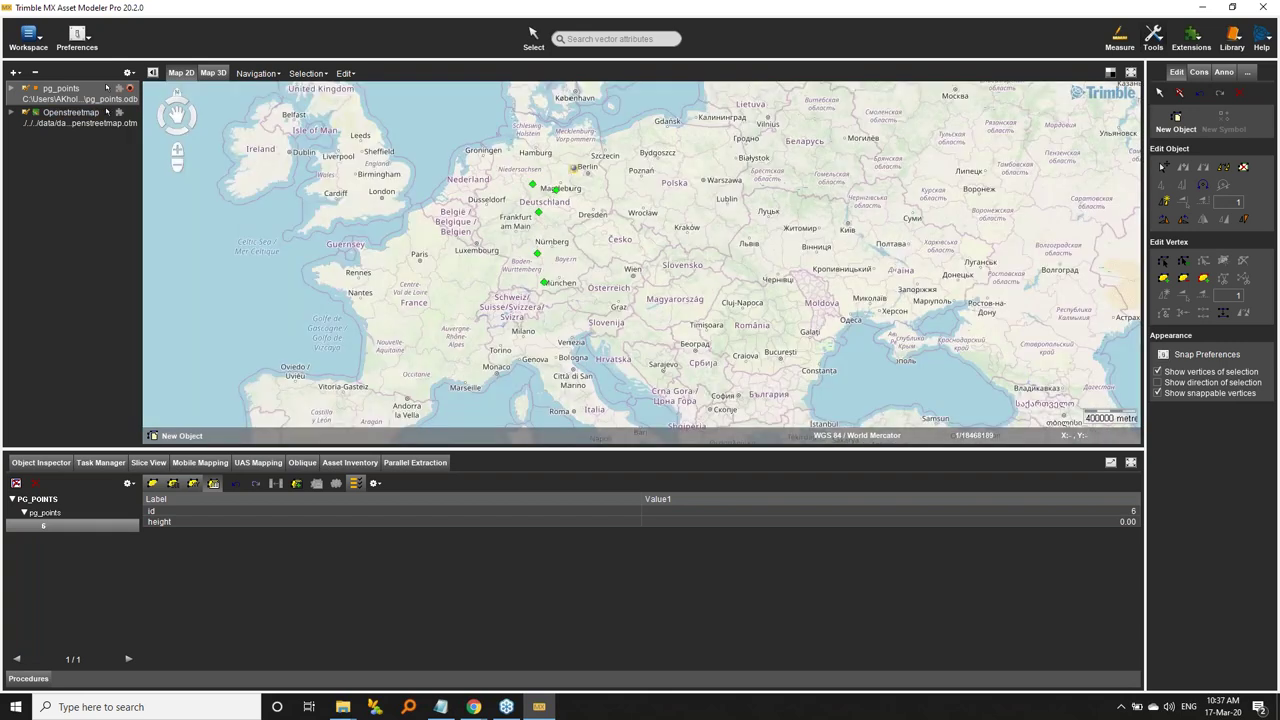
pyautogui.click(612, 215)
pyautogui.click(582, 263)
pyautogui.click(612, 288)
pyautogui.click(634, 261)
# Step: Open the attribute table of the pg_points dataset and examine the SIO ID, id and height of its records
pyautogui.rightClick(62, 93)
pyautogui.click(147, 147)
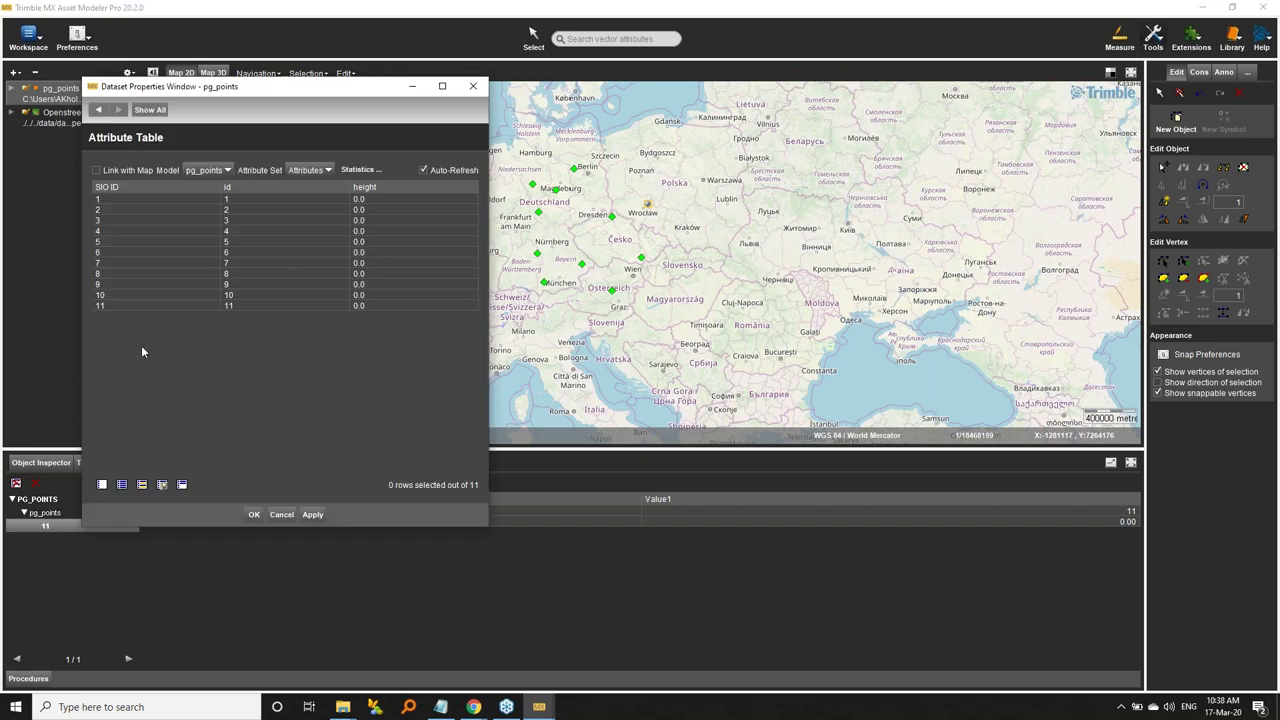
pyautogui.click(104, 232)
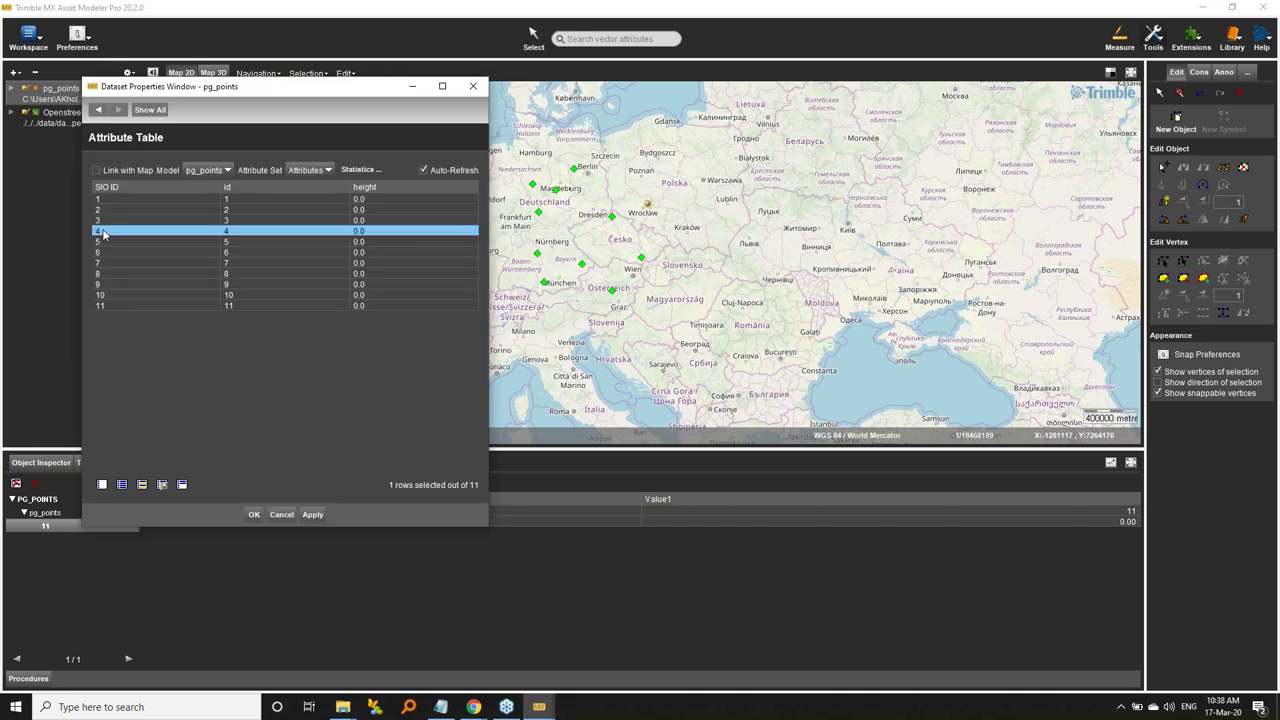
pyautogui.moveTo(108, 203); pyautogui.dragTo(133, 232)
pyautogui.click(120, 243)
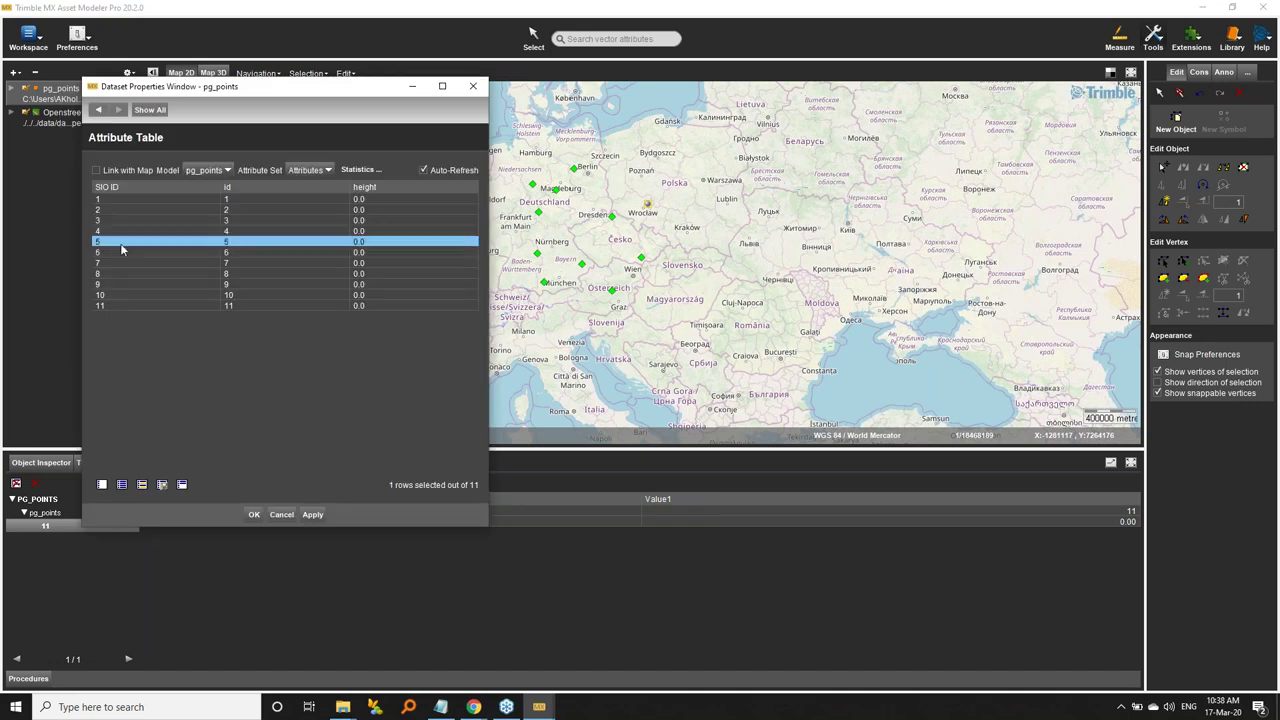
# Step: Select records 5 to 11 in the pg_points attribute table and close the dataset properties window
pyautogui.keyDown('shift'); pyautogui.click(130, 305); pyautogui.keyUp('shift')
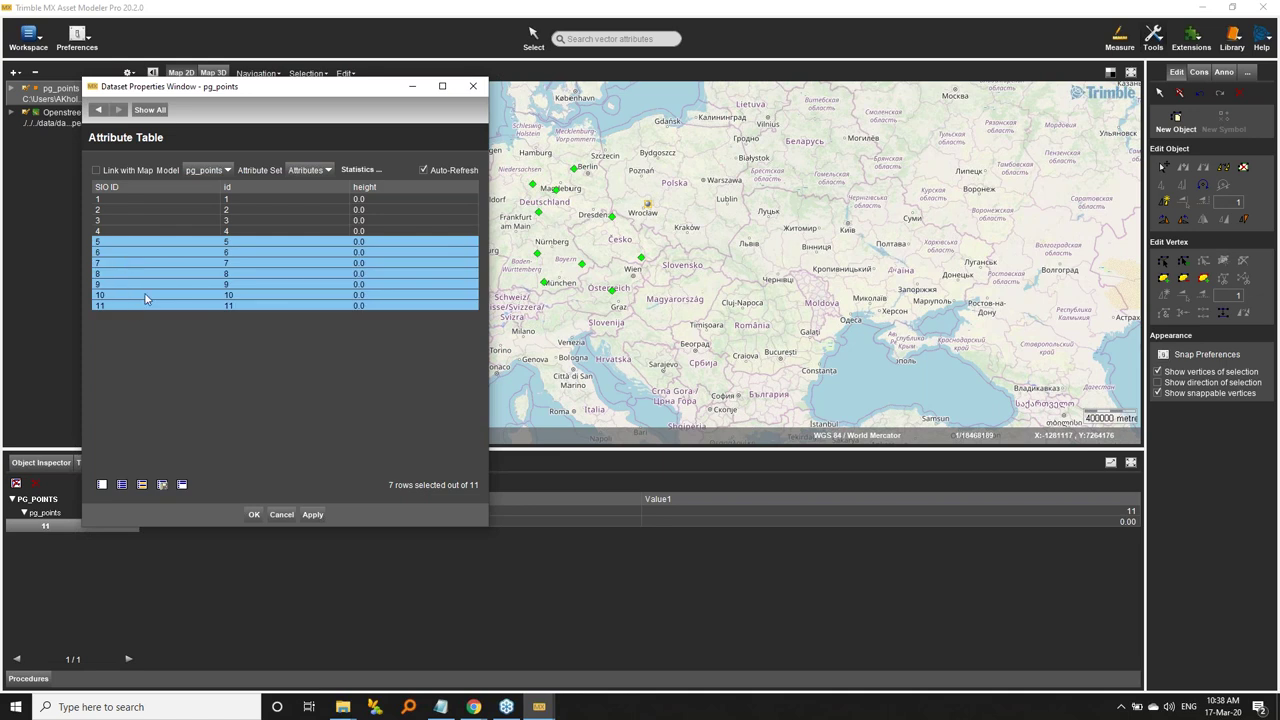
pyautogui.moveTo(380, 98); pyautogui.dragTo(438, 105)
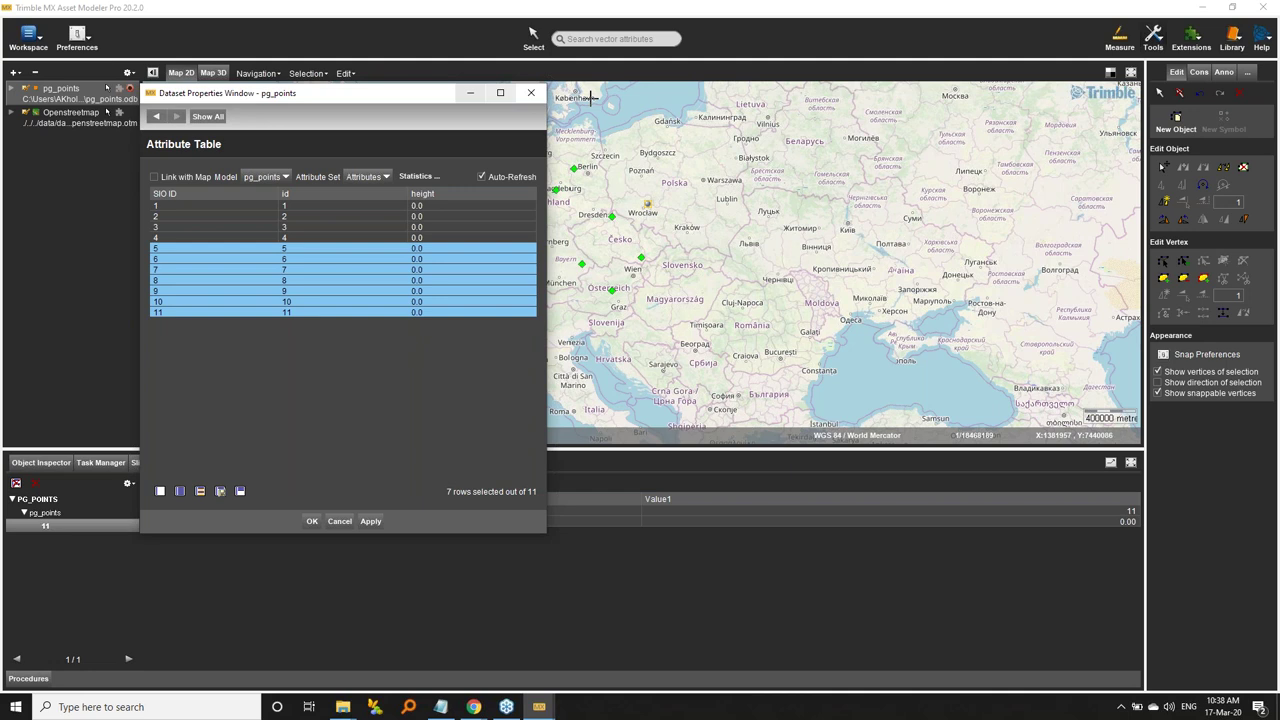
pyautogui.click(531, 92)
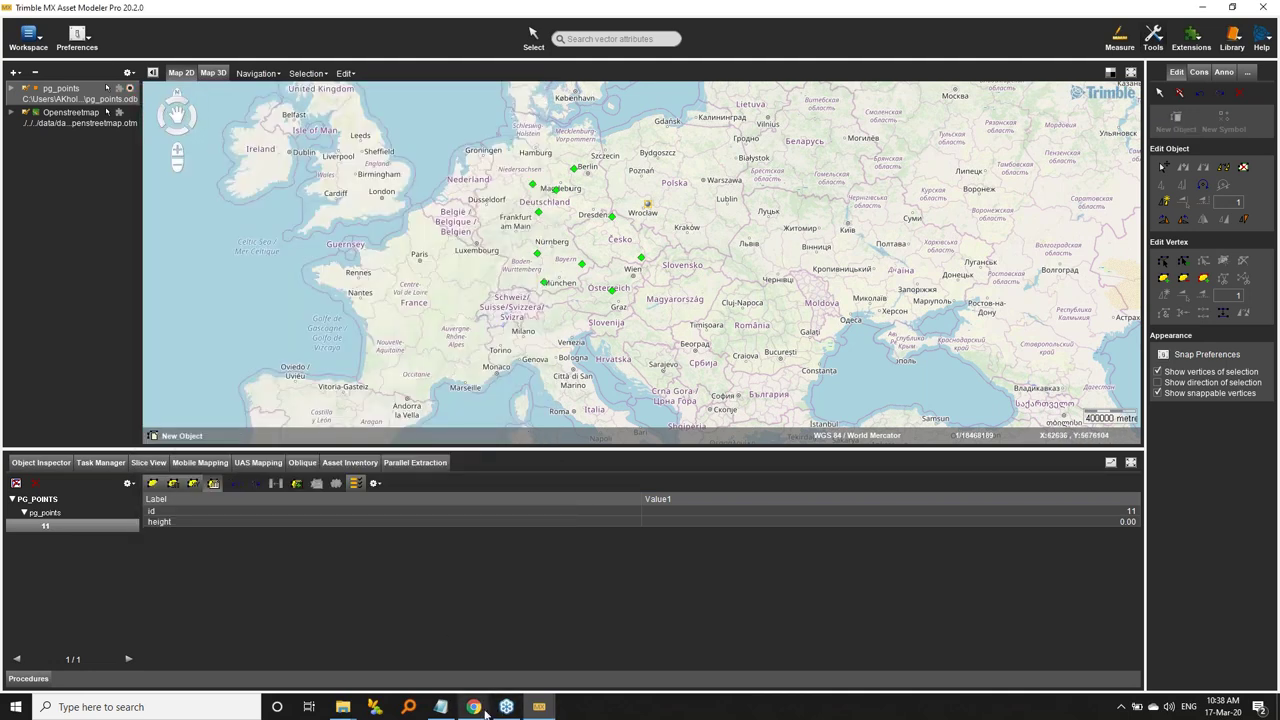
# Step: Switch to pgAdmin and display all rows of the points table in the tmx_objects database
pyautogui.moveTo(474, 710)
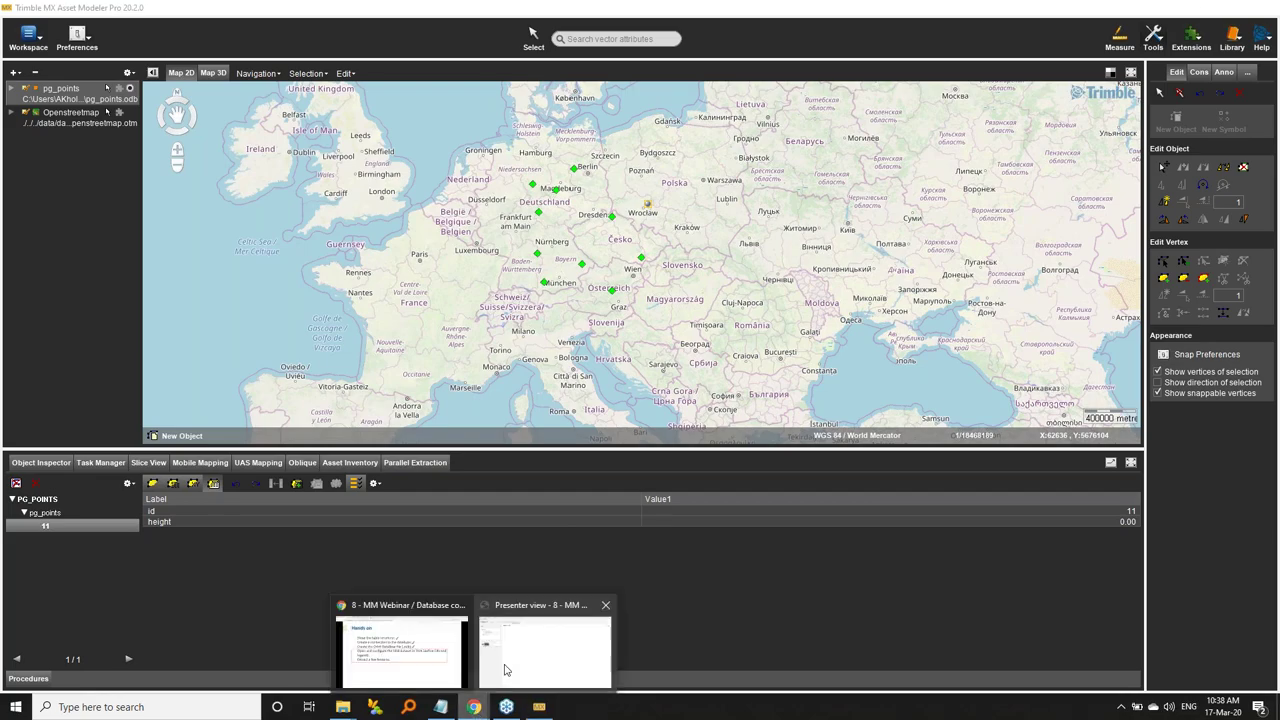
pyautogui.click(400, 655)
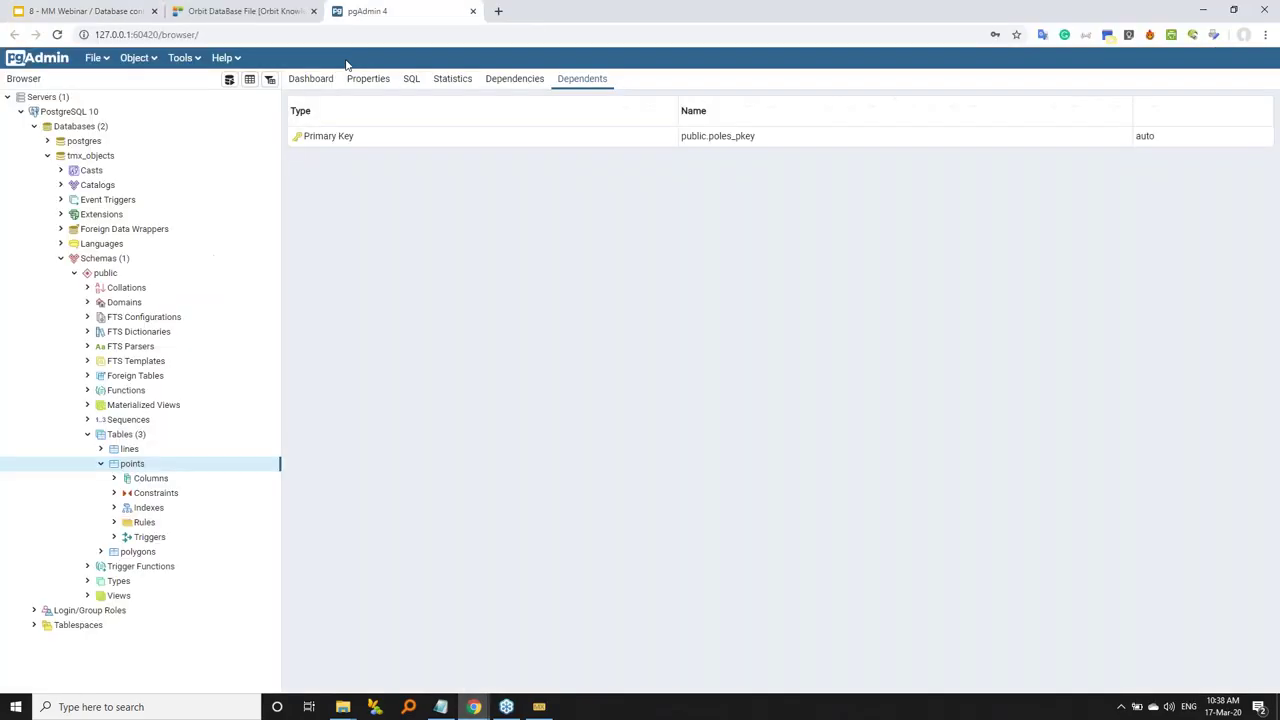
pyautogui.rightClick(141, 469)
pyautogui.moveTo(237, 420)
pyautogui.click(303, 423)
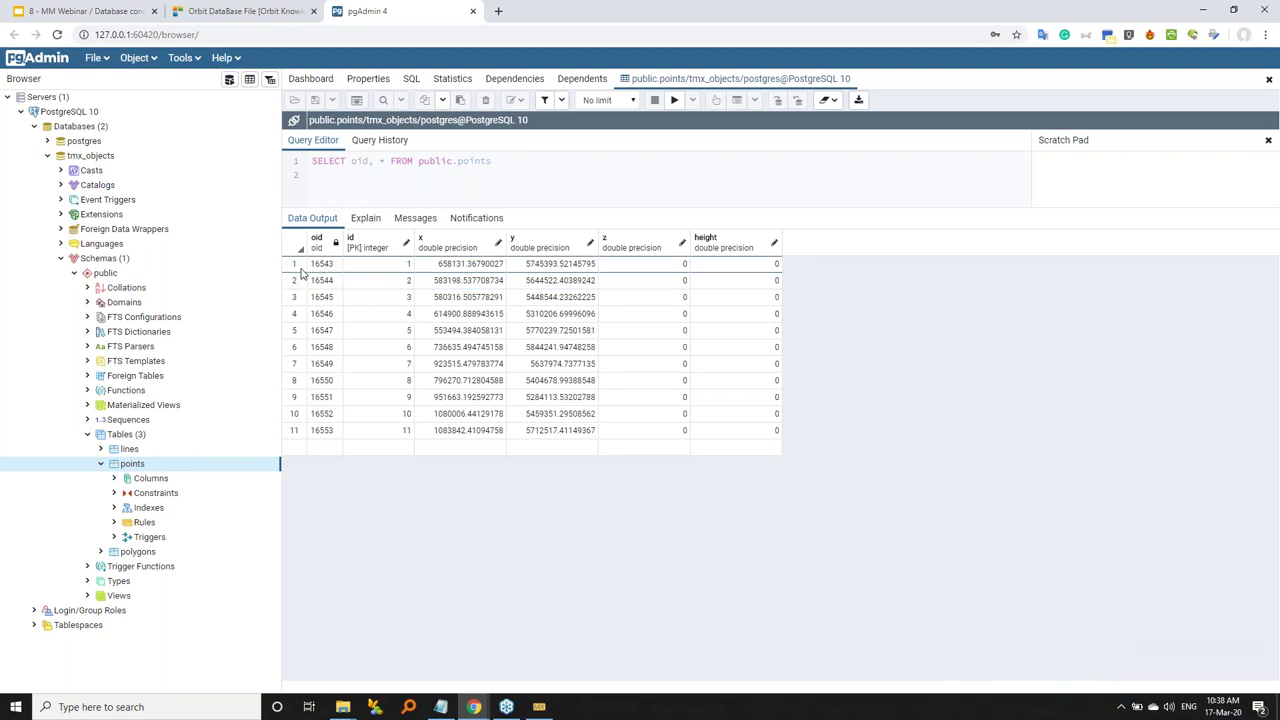
# Step: Highlight rows 1 to 4 of the points table output to review the earlier records, and clear the selection
pyautogui.click(294, 313)
pyautogui.keyDown('ctrl'); pyautogui.click(294, 263); pyautogui.keyUp('ctrl')
pyautogui.keyDown('ctrl'); pyautogui.click(294, 280); pyautogui.keyUp('ctrl')
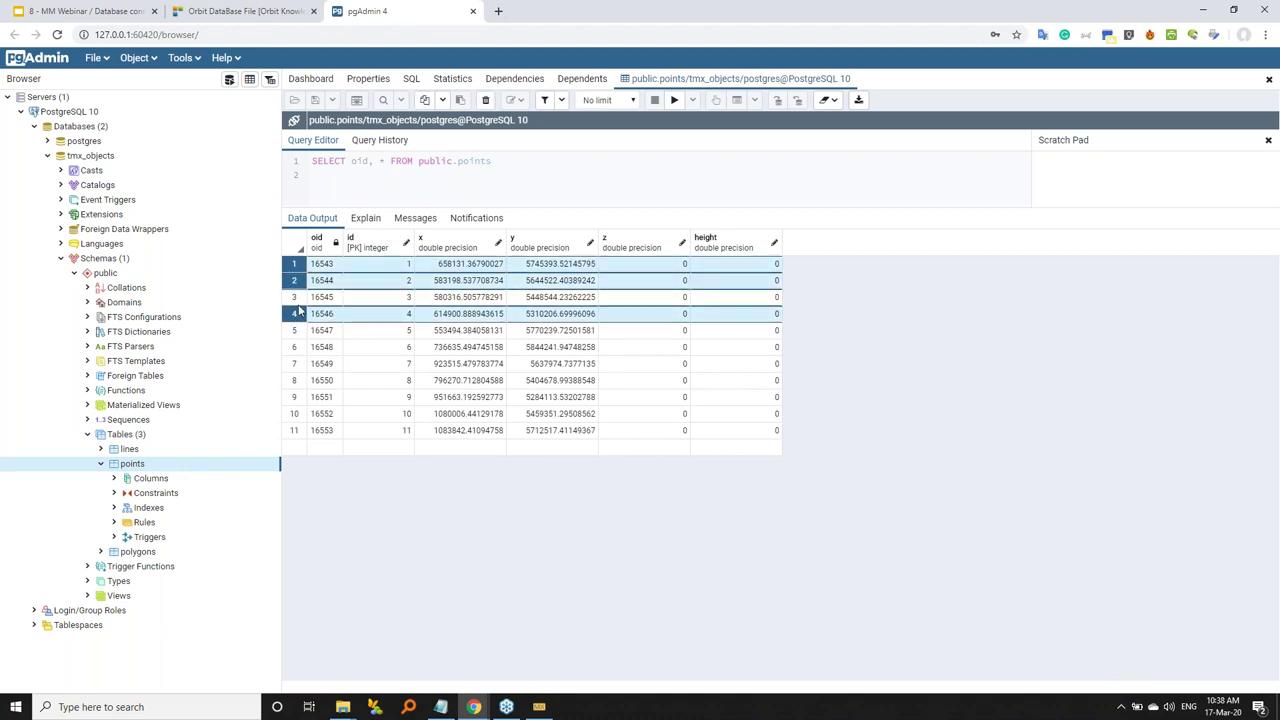
pyautogui.keyDown('ctrl'); pyautogui.click(294, 297); pyautogui.keyUp('ctrl')
pyautogui.keyDown('ctrl'); pyautogui.click(296, 313); pyautogui.keyUp('ctrl')
pyautogui.click(294, 264)
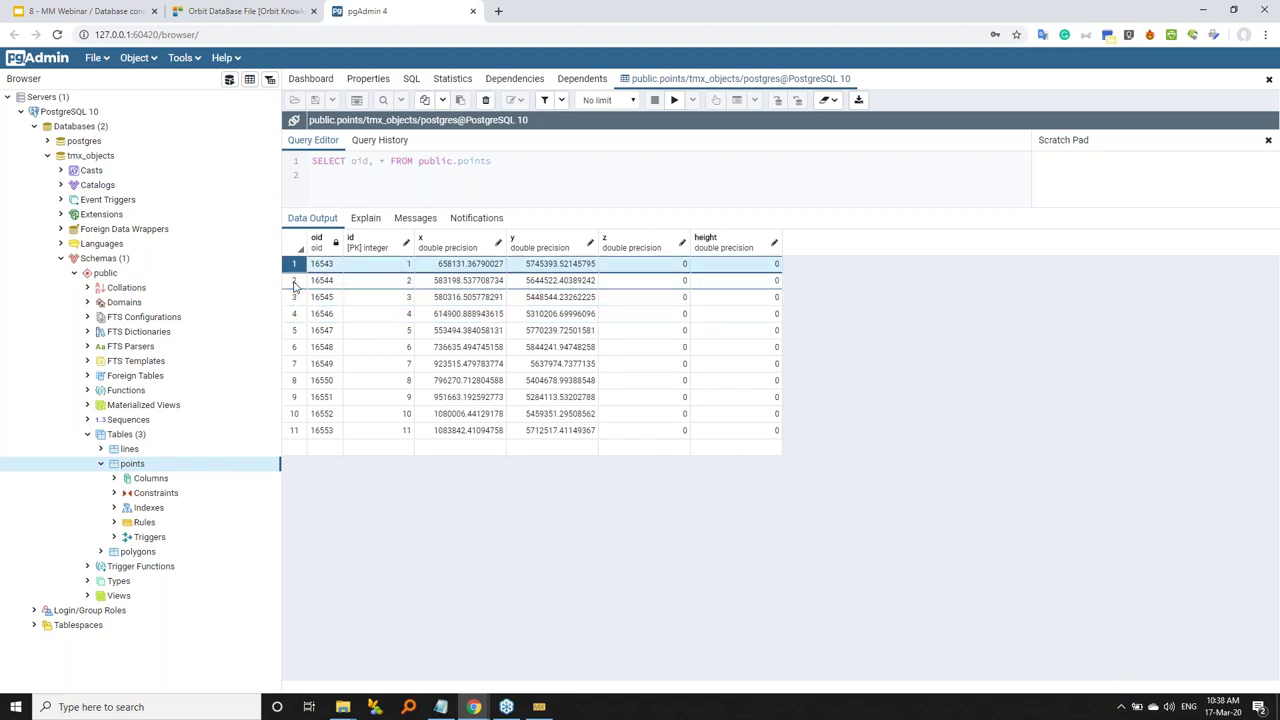
pyautogui.keyDown('ctrl'); pyautogui.click(294, 264); pyautogui.keyUp('ctrl')
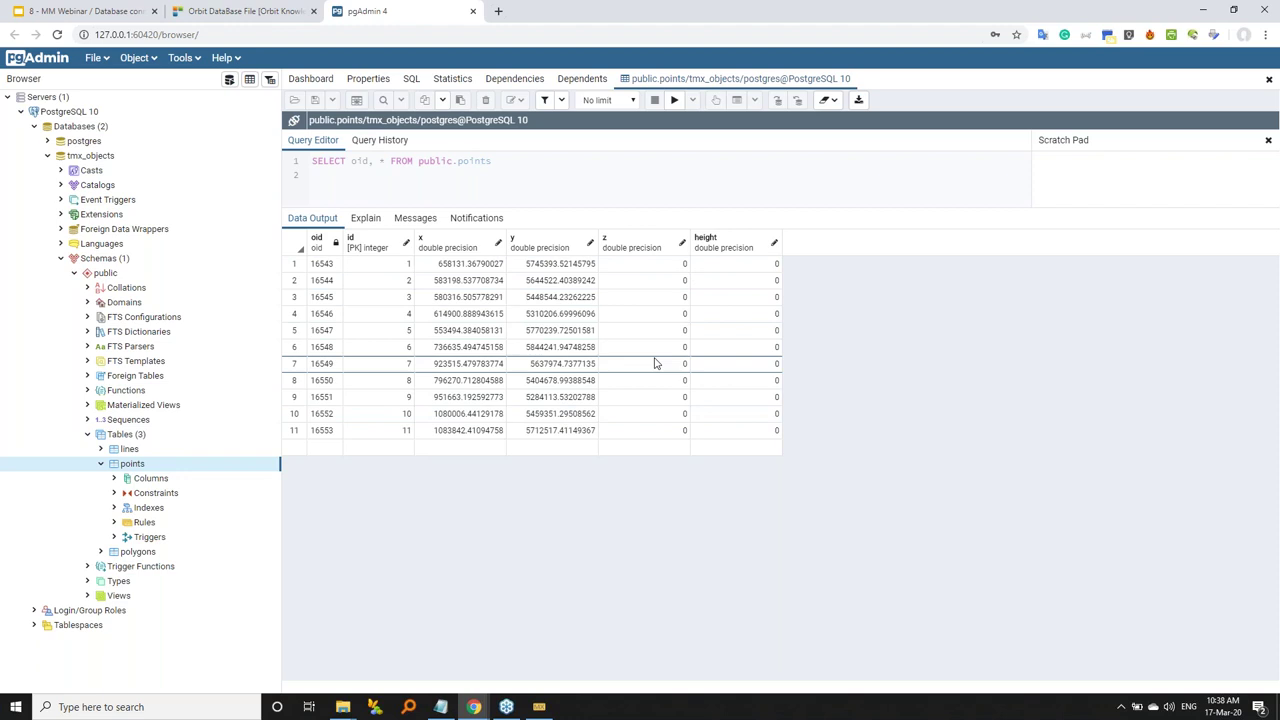
# Step: Switch to the webinar presentation in Chrome and advance the Hands on slide to tick off items 4 and 5
pyautogui.click(539, 707)
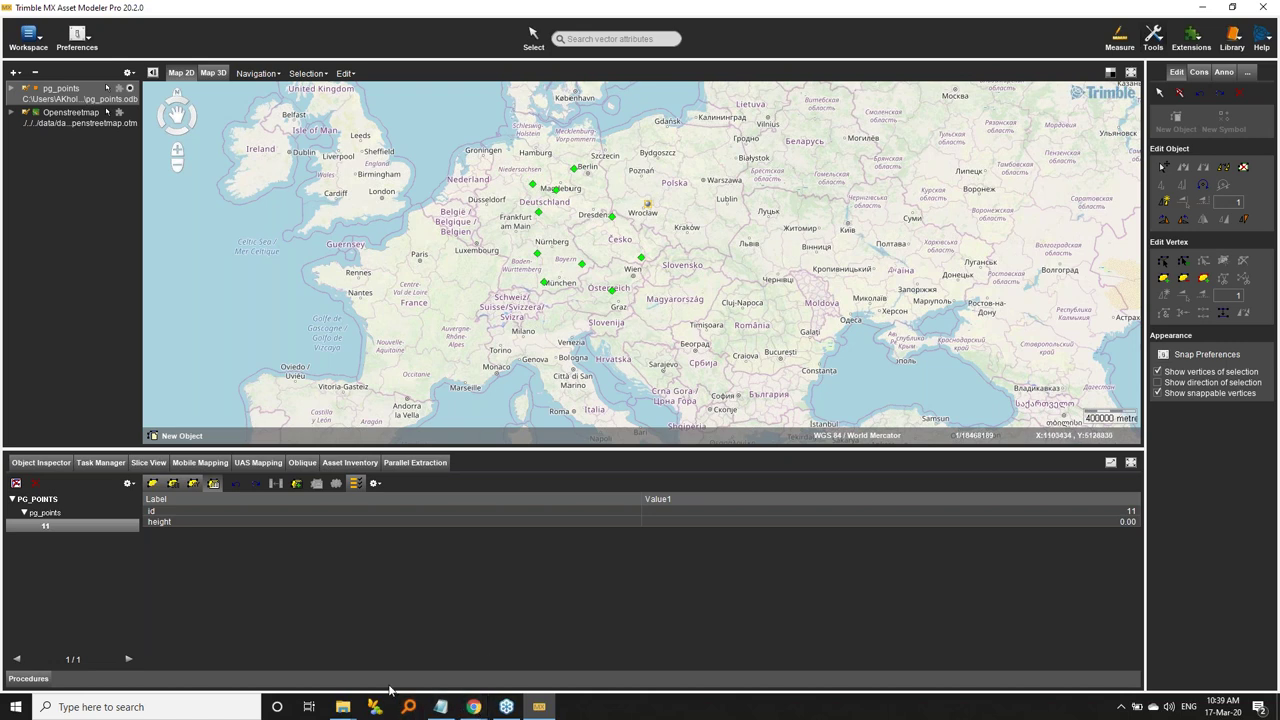
pyautogui.moveTo(479, 712)
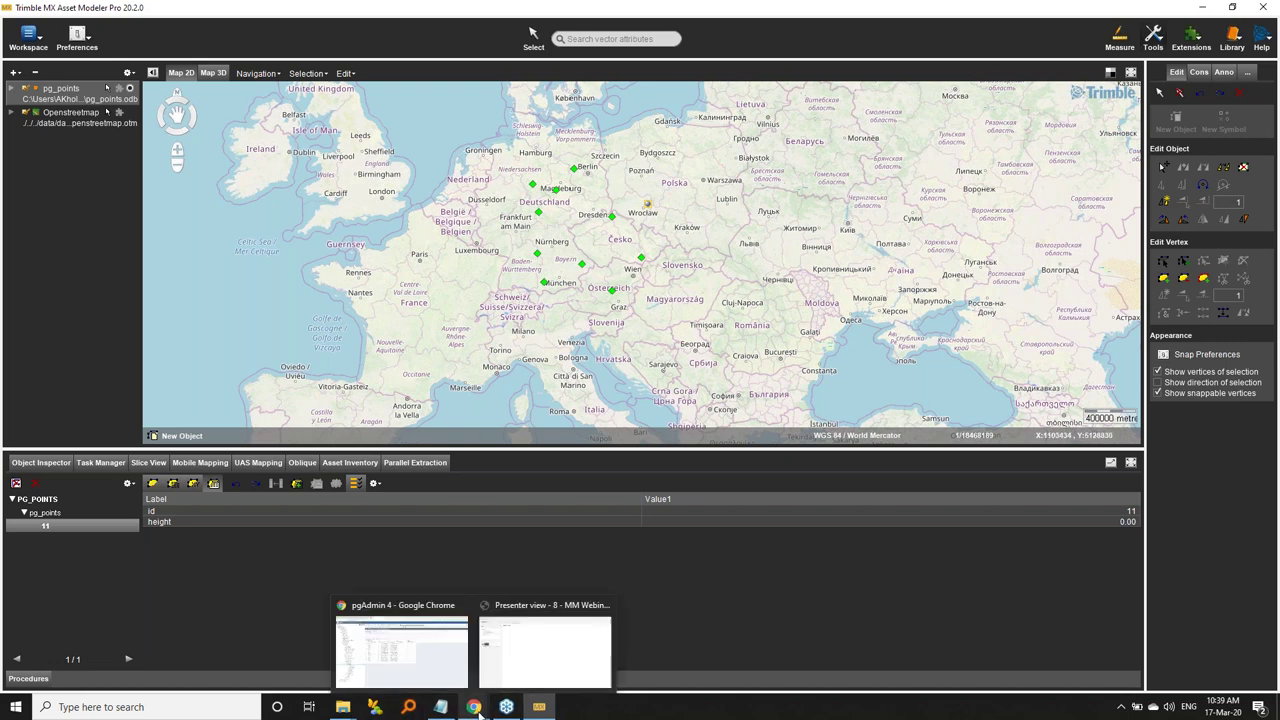
pyautogui.click(400, 648)
pyautogui.click(247, 10)
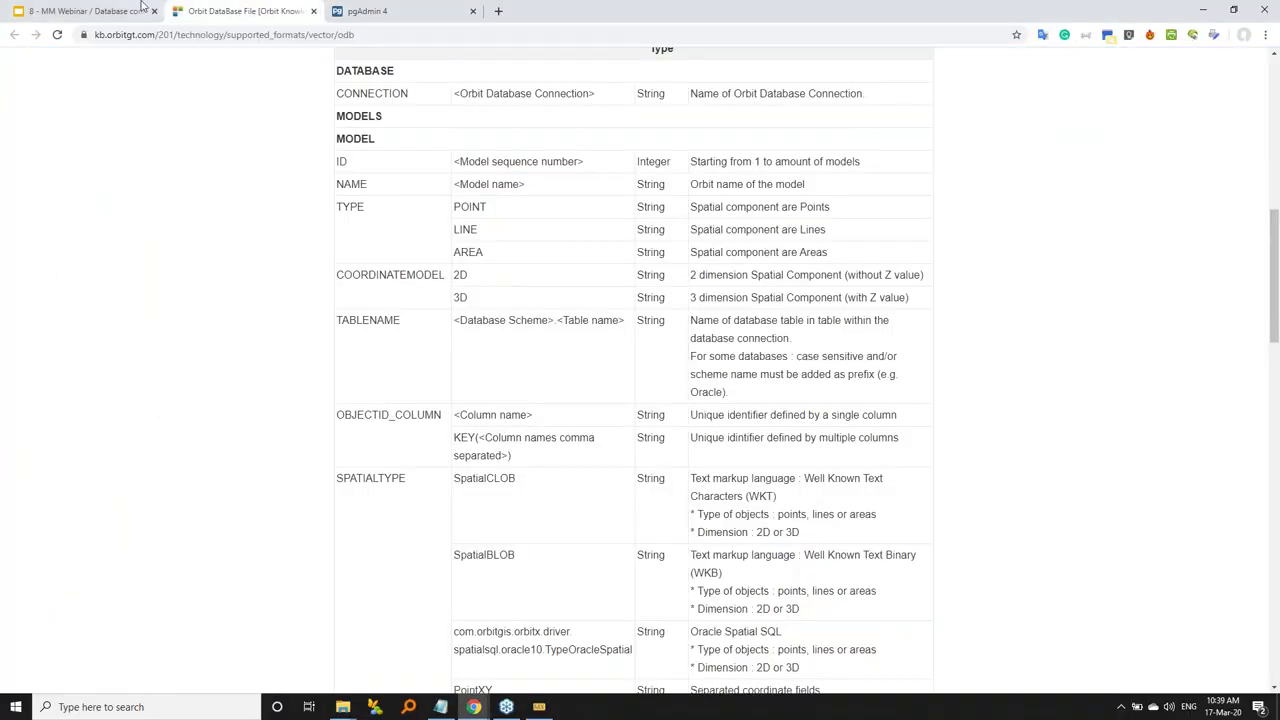
pyautogui.click(85, 10)
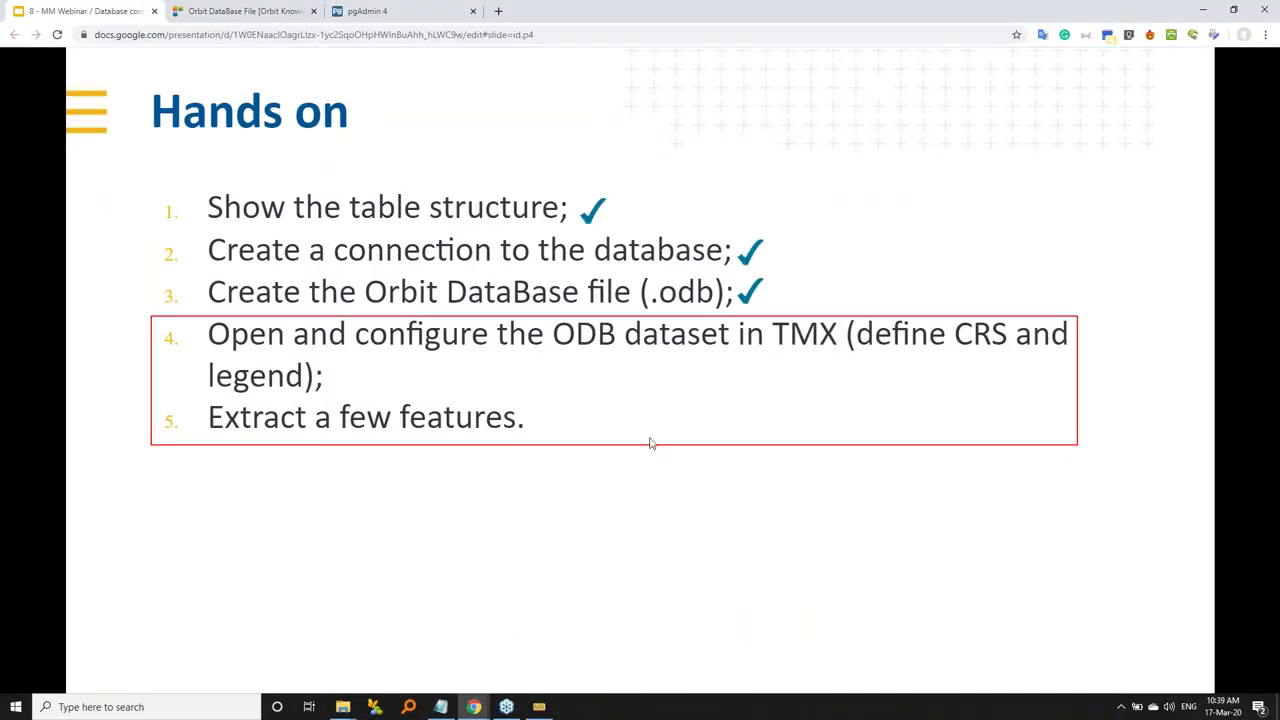
pyautogui.click(658, 435)
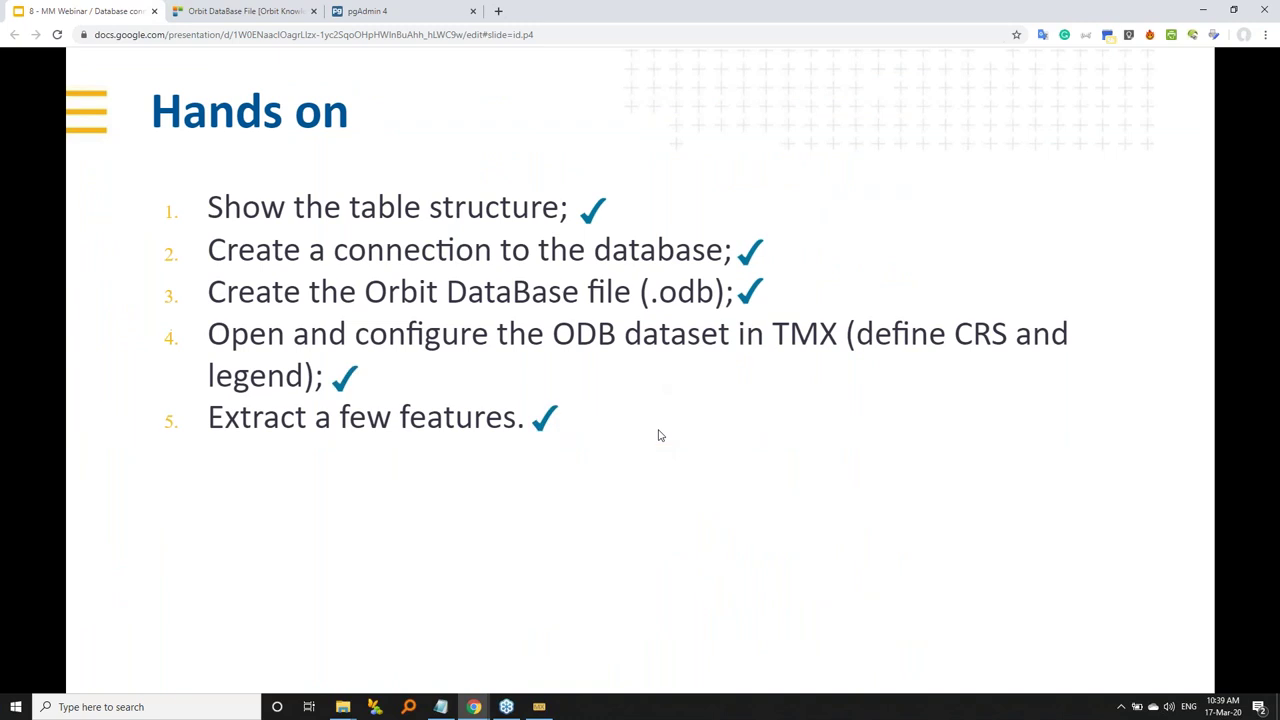